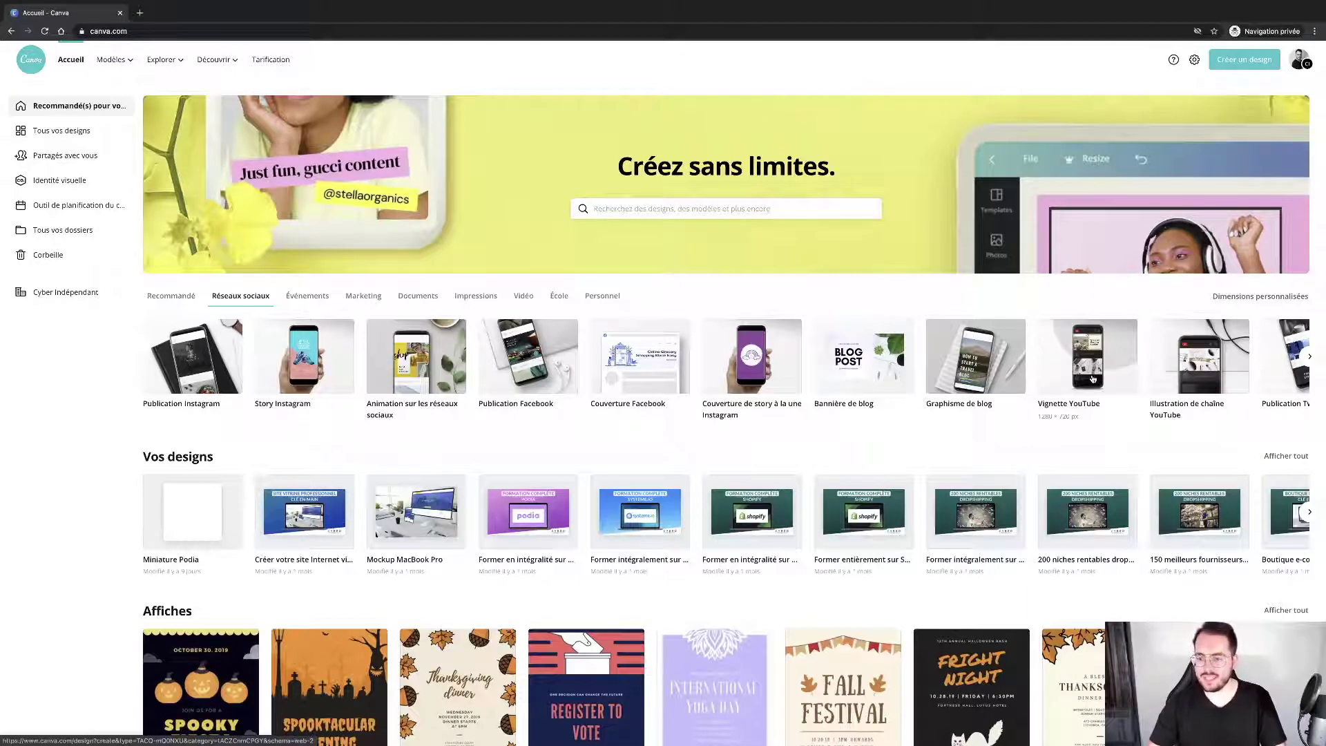
- Create a new YouTube thumbnail design (Vignette YouTube) and look through its suggested templates
{"action": "left_click", "coordinate": [1092, 378]}
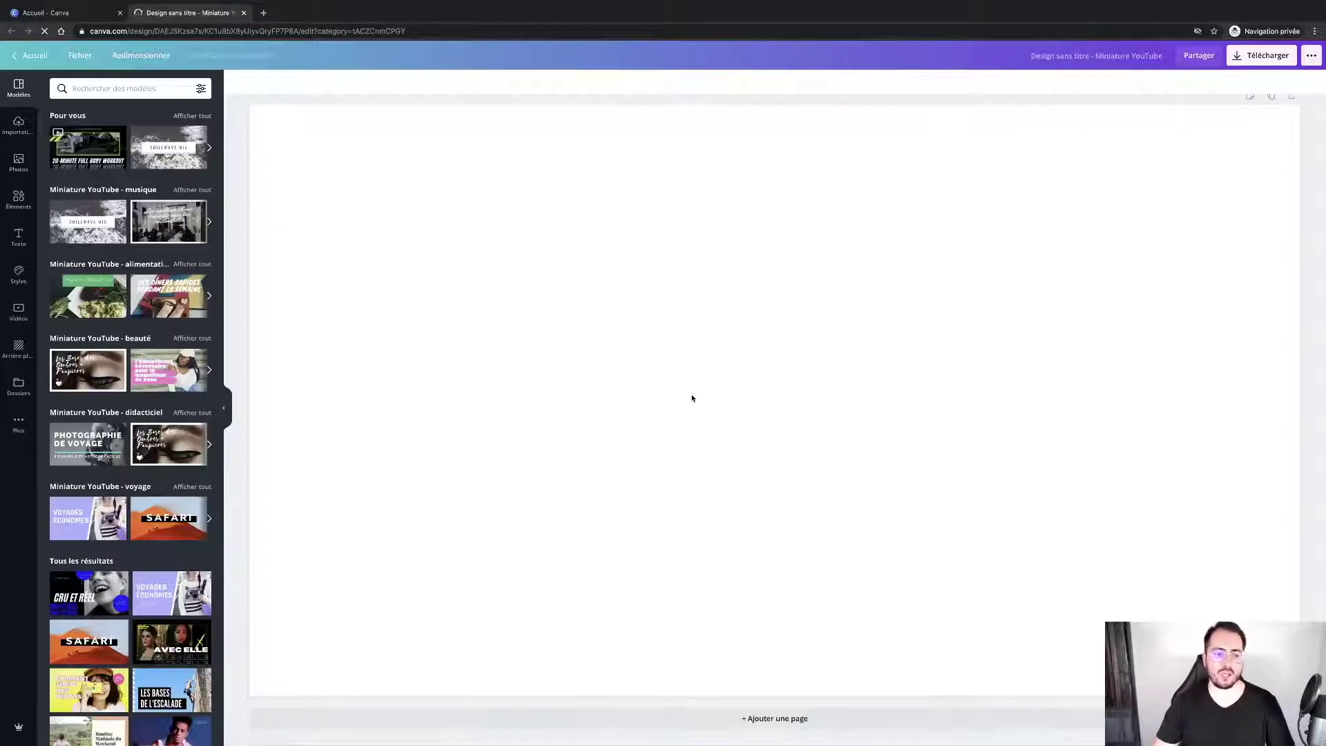
{"action": "scroll", "coordinate": [123, 460], "scroll_direction": "down", "scroll_amount": 4}
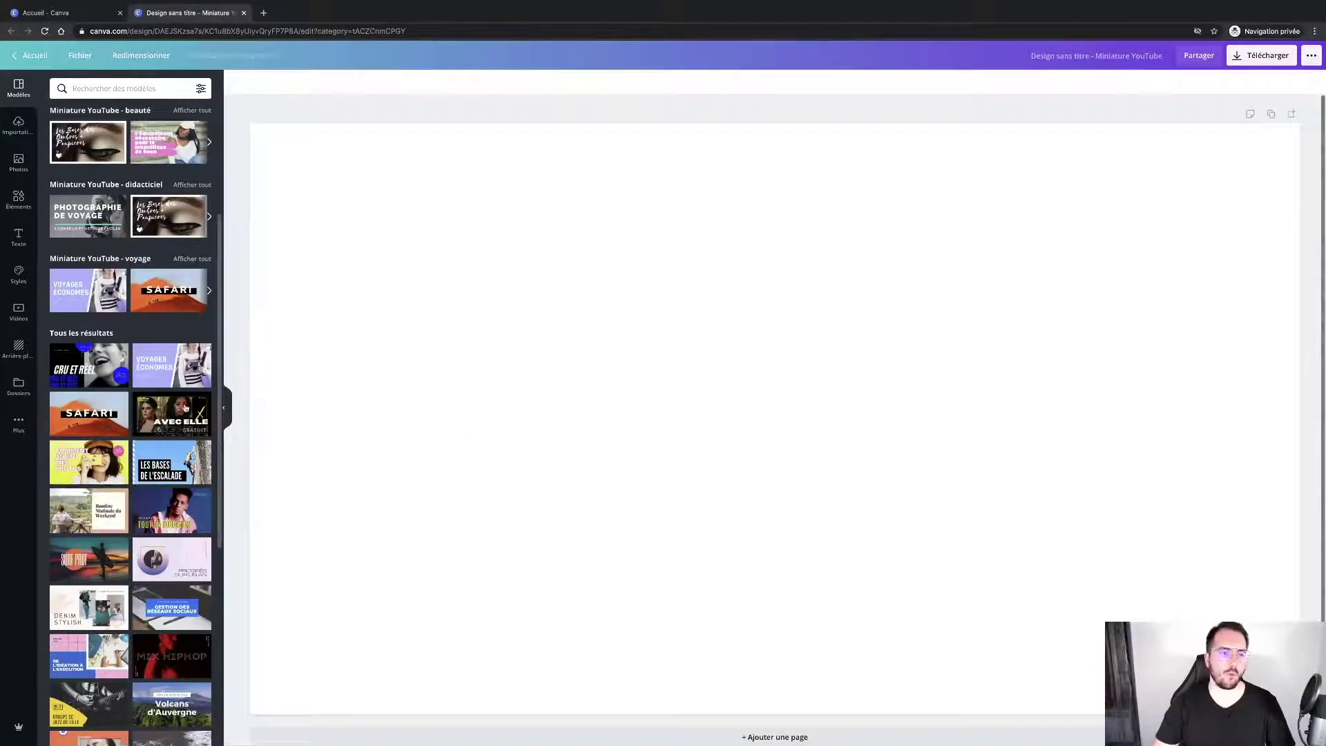
{"action": "scroll", "coordinate": [186, 407], "scroll_direction": "up", "scroll_amount": 4}
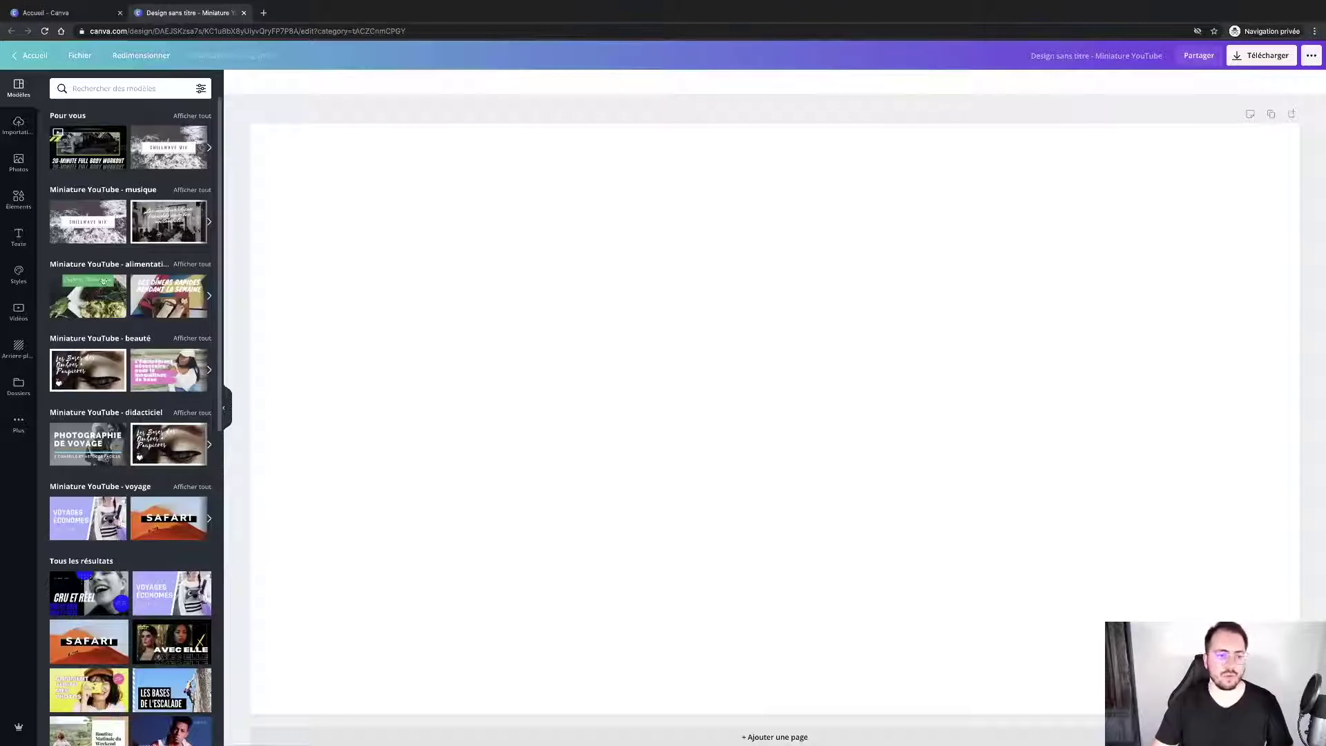
{"action": "scroll", "coordinate": [119, 525], "scroll_direction": "down", "scroll_amount": 3}
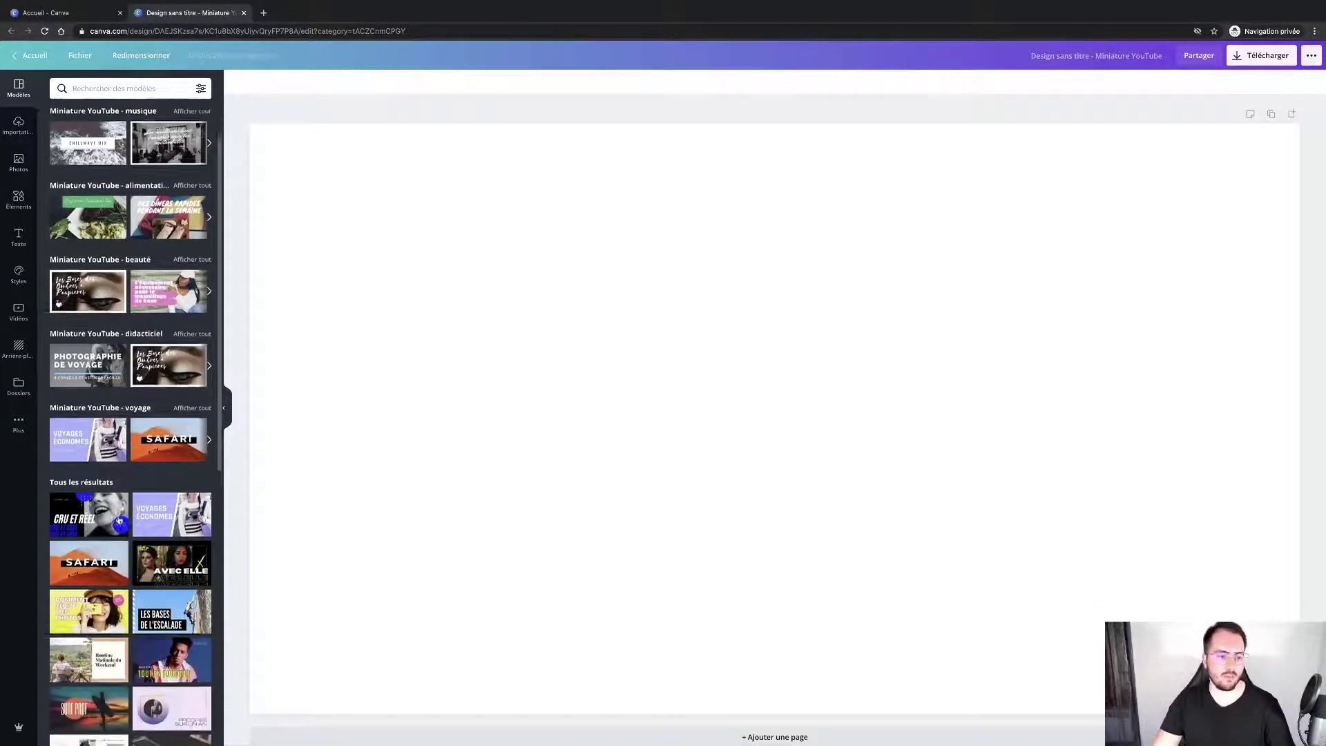
{"action": "scroll", "coordinate": [119, 521], "scroll_direction": "down", "scroll_amount": 7}
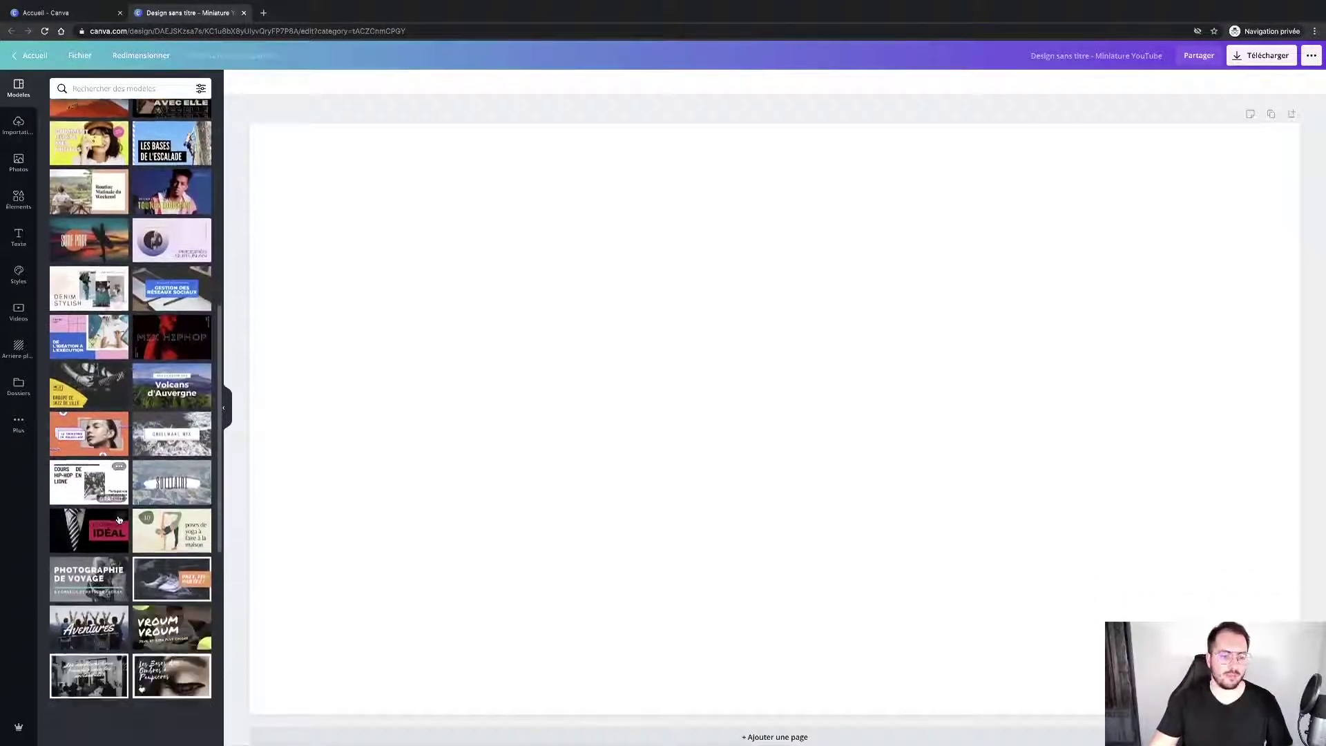
{"action": "scroll", "coordinate": [119, 519], "scroll_direction": "up", "scroll_amount": 10}
- Rename the design to "Miniature YouTube 1"
{"action": "left_click", "coordinate": [1059, 54]}
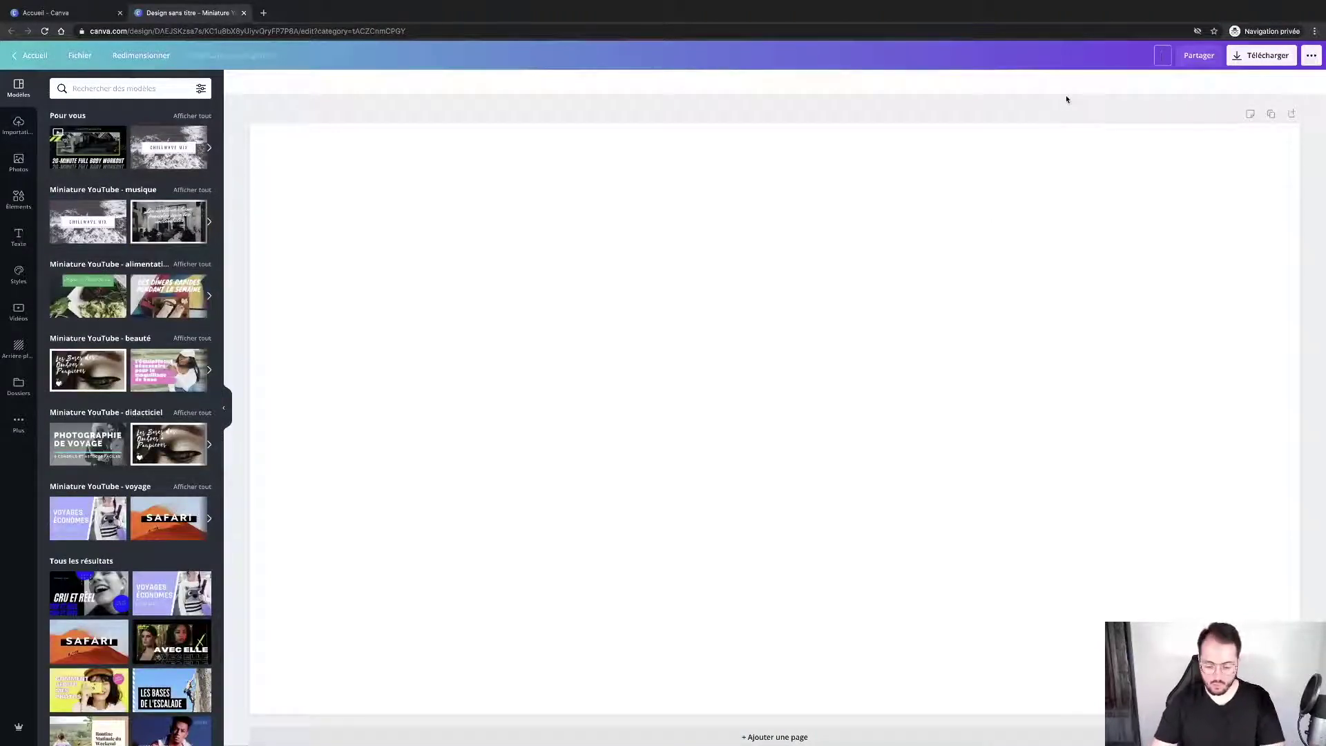
{"action": "type", "text": "Miniature"}
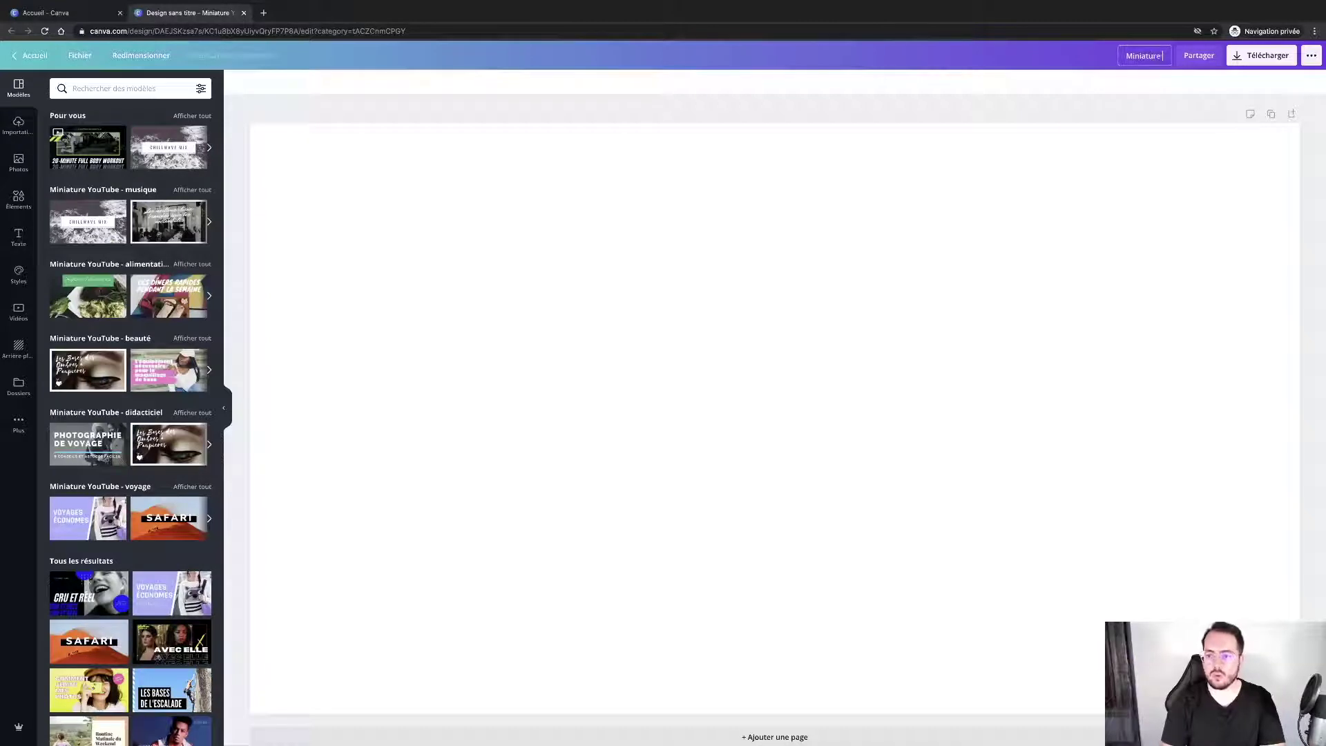
{"action": "type", "text": " YouTube 1"}
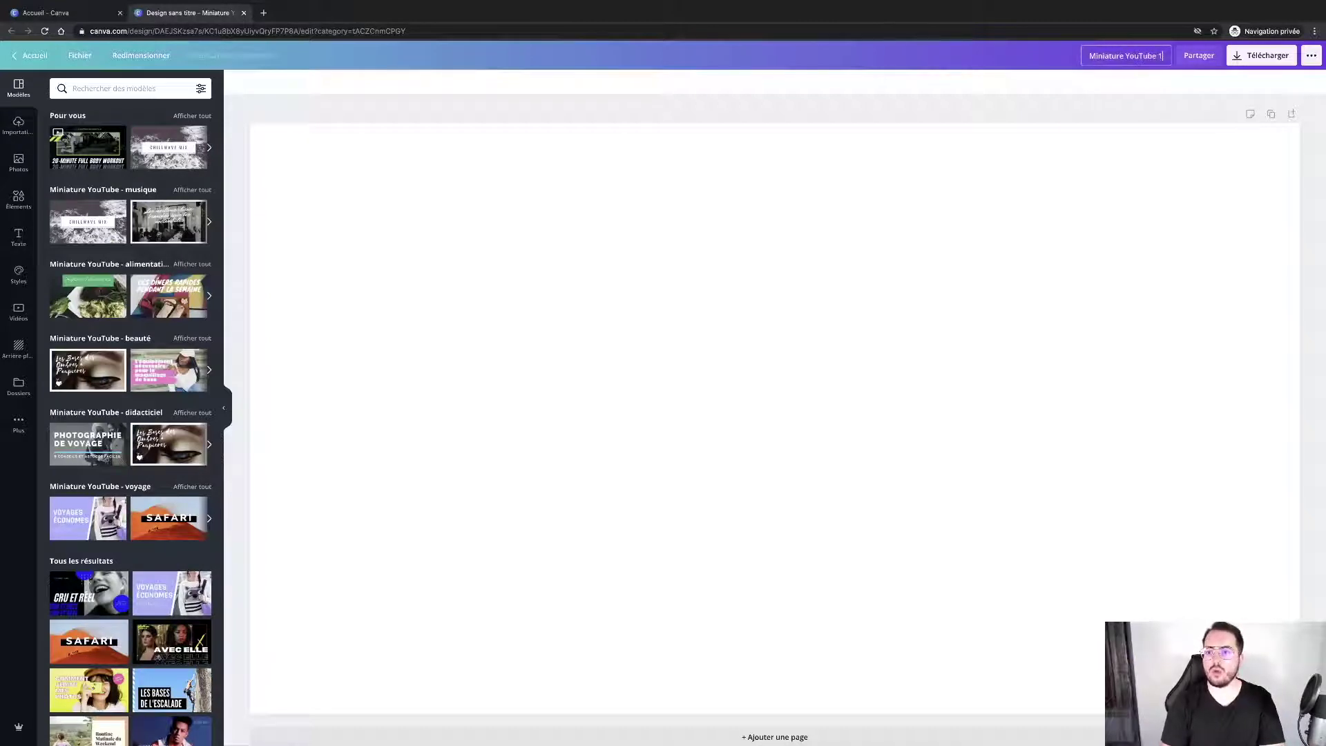
{"action": "key", "text": "Return"}
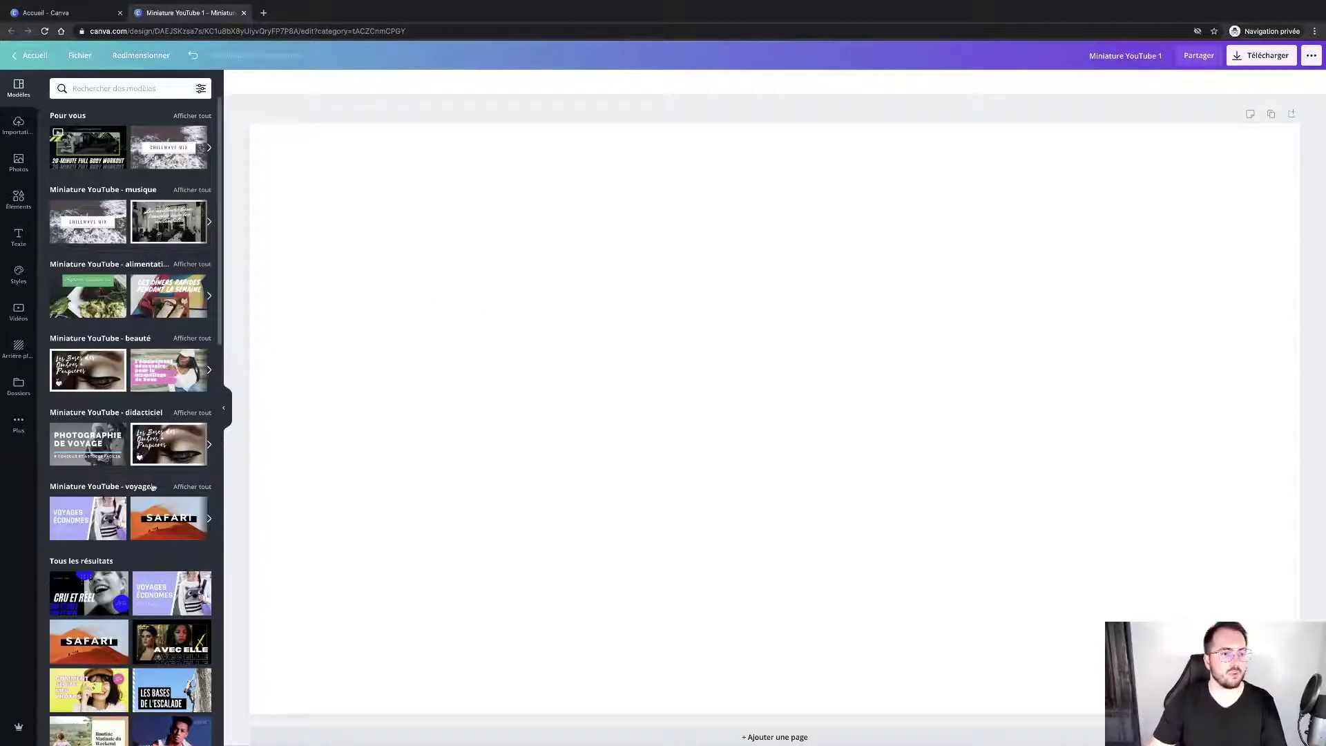
- Browse the YouTube thumbnail templates, from the themed categories down through the full results list
{"action": "scroll", "coordinate": [152, 487], "scroll_direction": "down", "scroll_amount": 10}
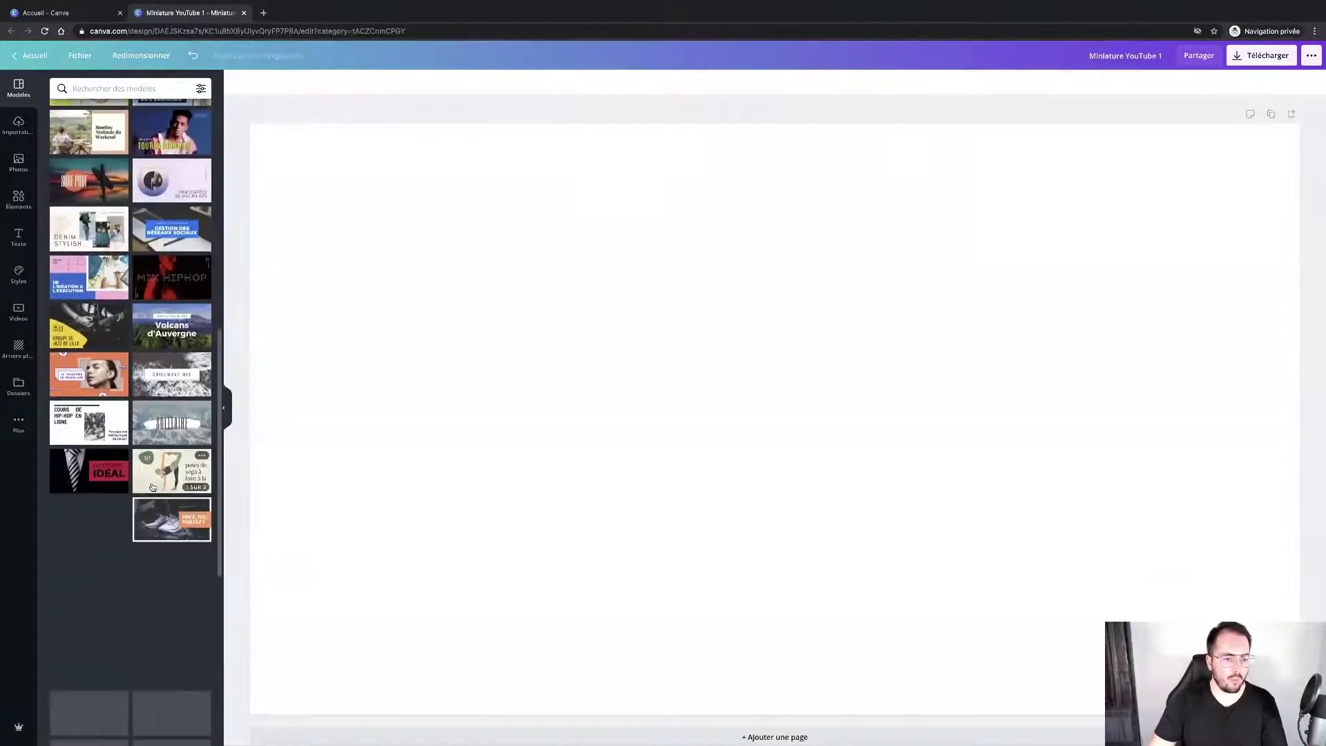
{"action": "scroll", "coordinate": [153, 487], "scroll_direction": "up", "scroll_amount": 10}
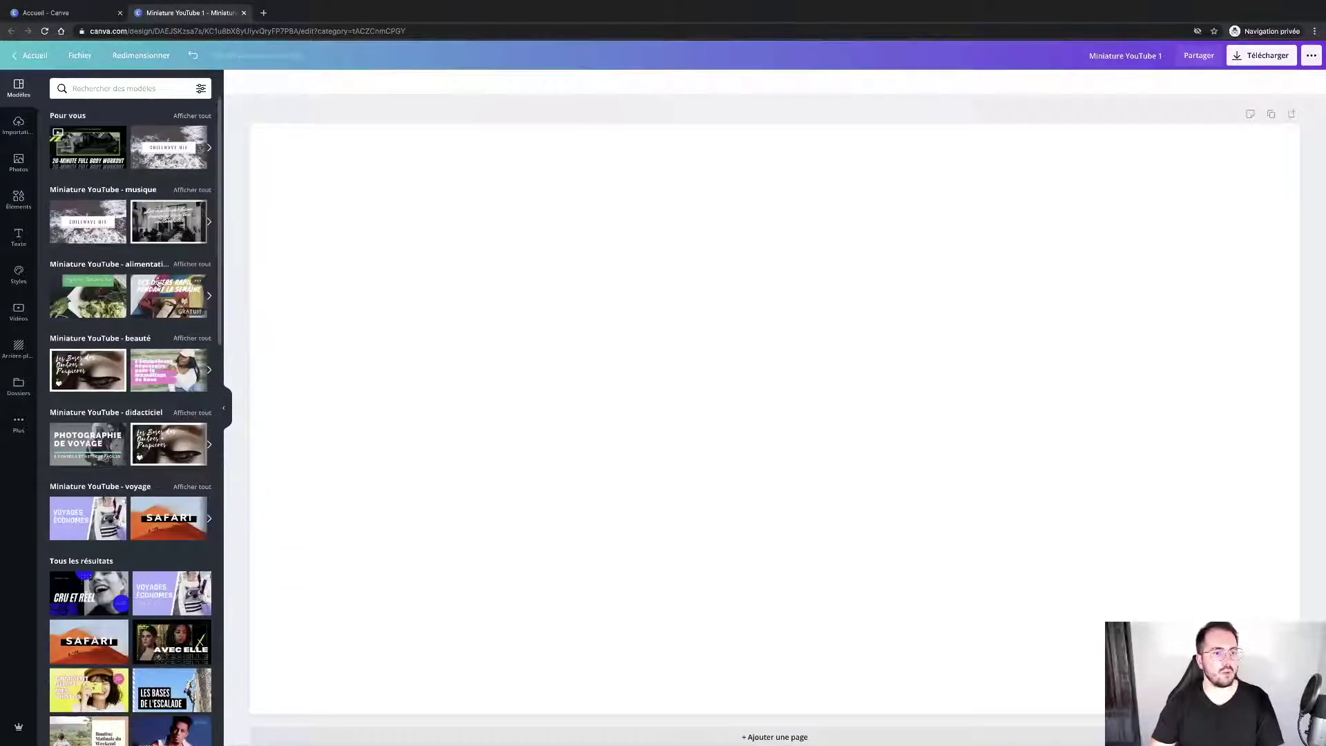
{"action": "scroll", "coordinate": [157, 282], "scroll_direction": "down", "scroll_amount": 2}
{"action": "scroll", "coordinate": [138, 209], "scroll_direction": "up", "scroll_amount": 2}
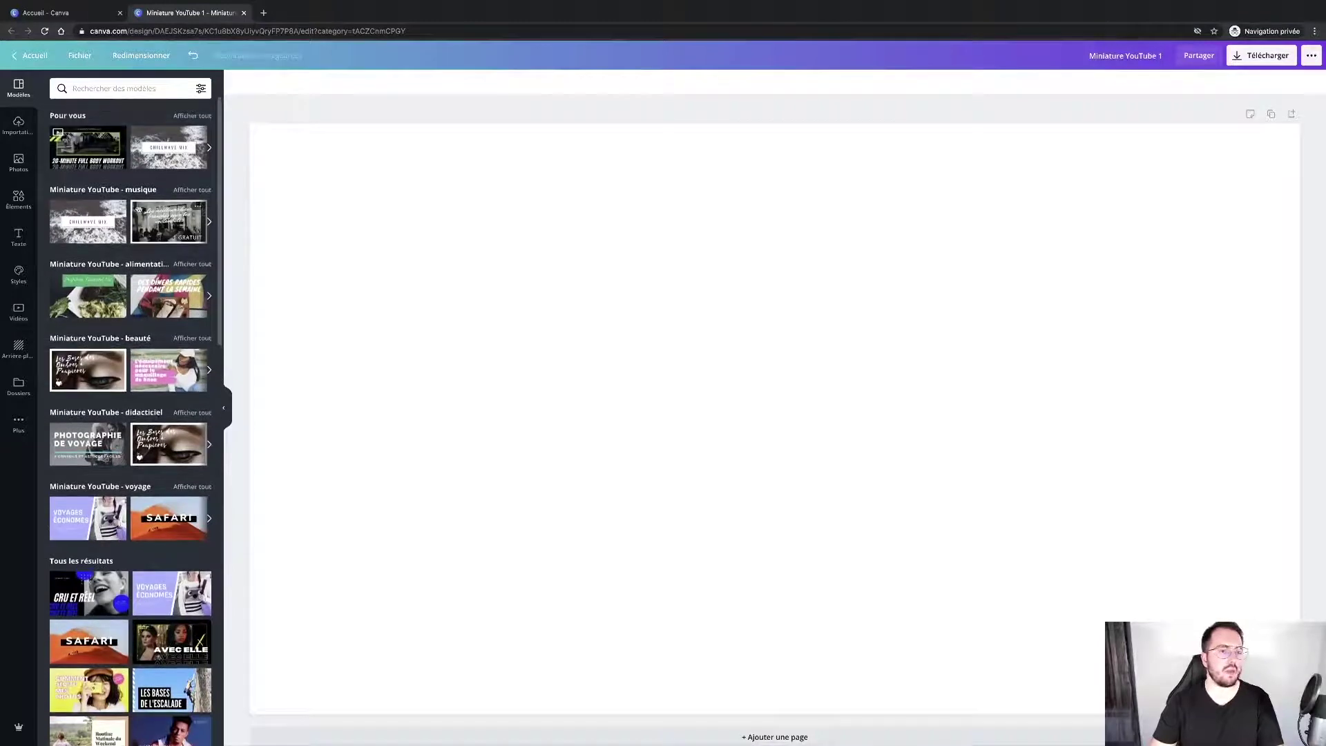
{"action": "scroll", "coordinate": [153, 344], "scroll_direction": "down", "scroll_amount": 1}
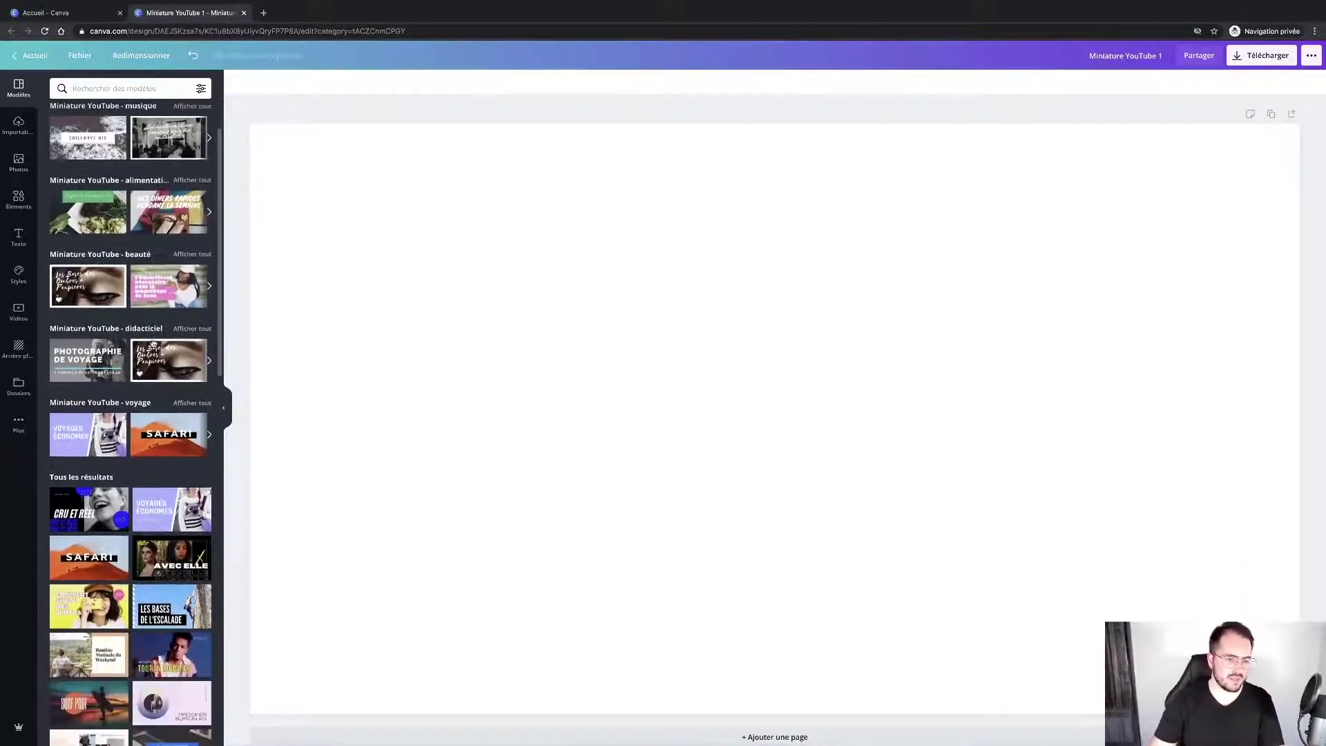
{"action": "scroll", "coordinate": [146, 484], "scroll_direction": "down", "scroll_amount": 5}
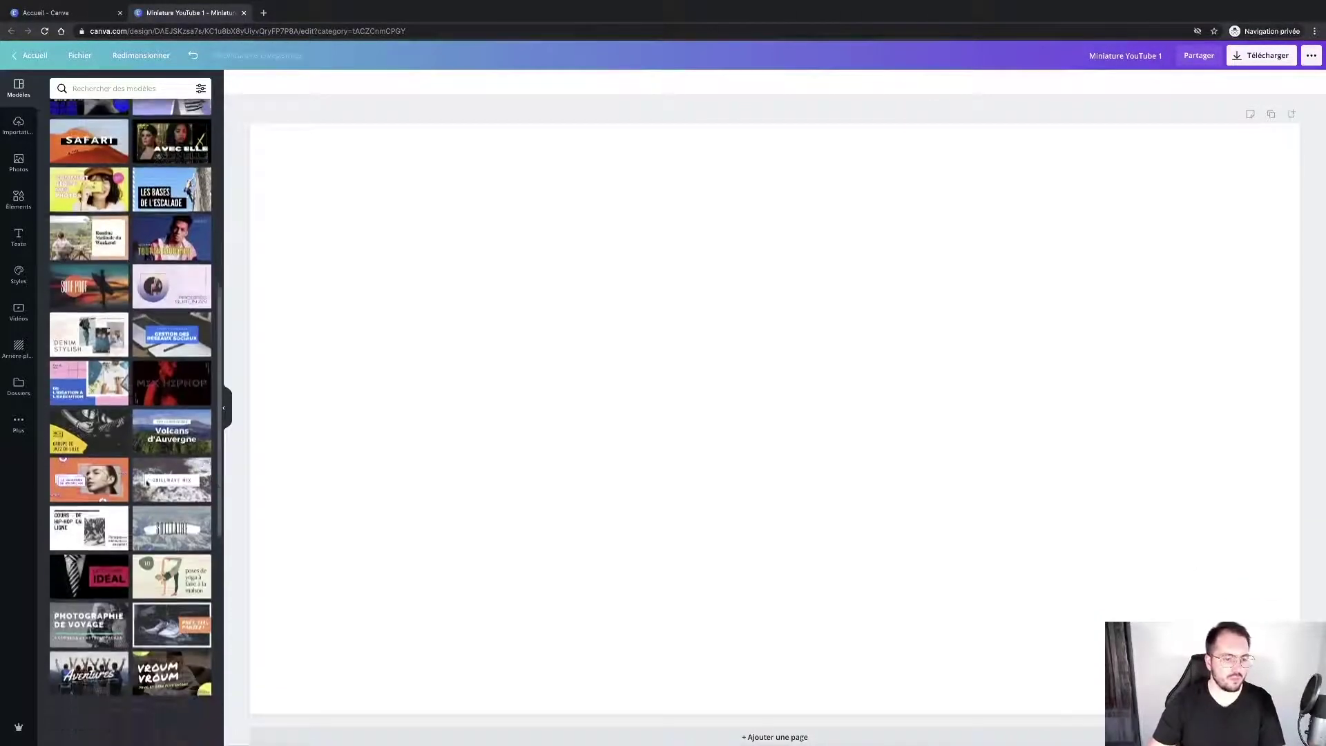
{"action": "scroll", "coordinate": [147, 484], "scroll_direction": "down", "scroll_amount": 3}
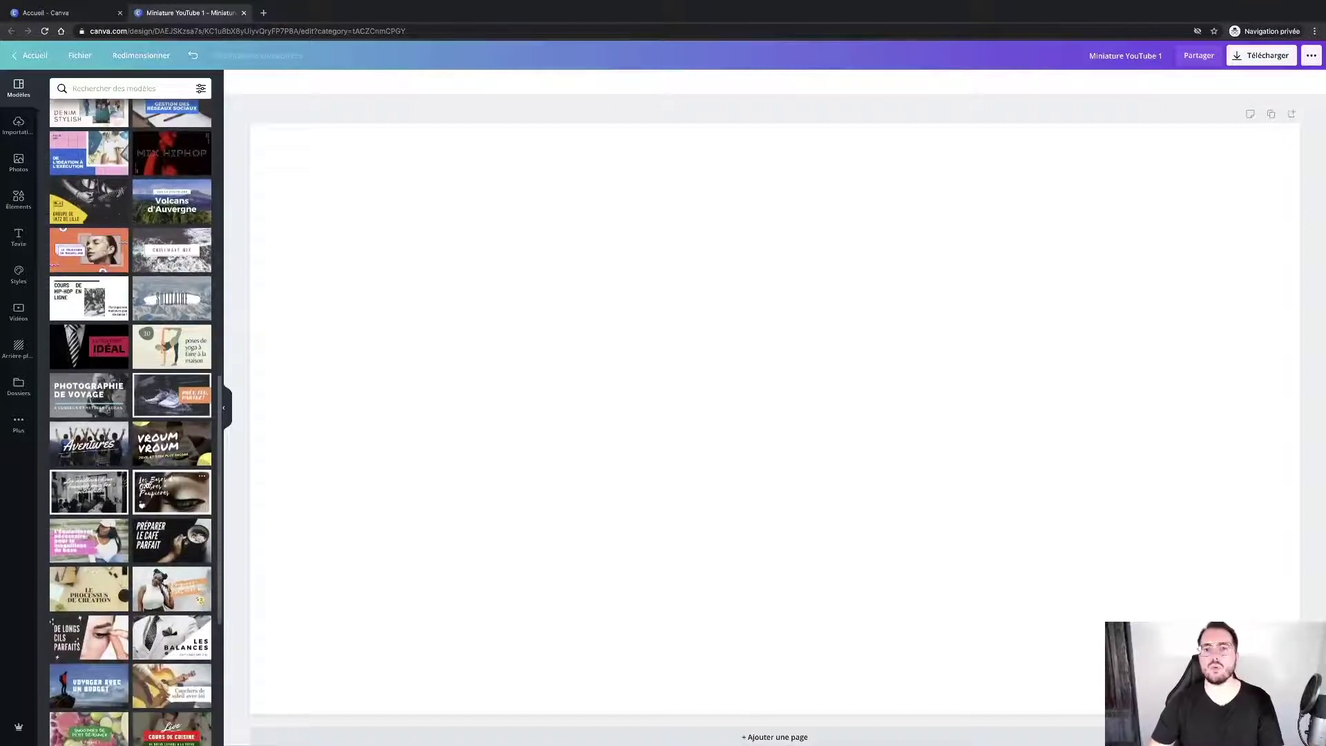
{"action": "scroll", "coordinate": [147, 484], "scroll_direction": "down", "scroll_amount": 4}
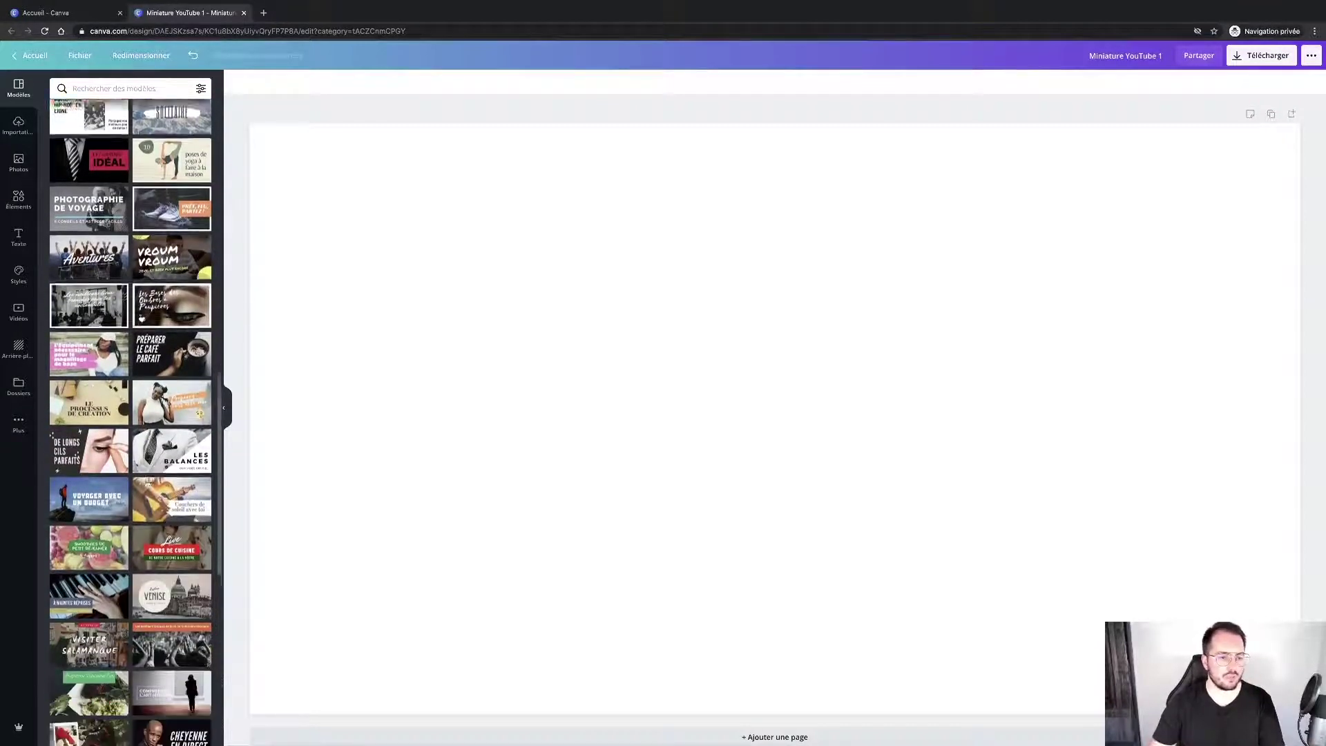
{"action": "scroll", "coordinate": [146, 484], "scroll_direction": "down", "scroll_amount": 4}
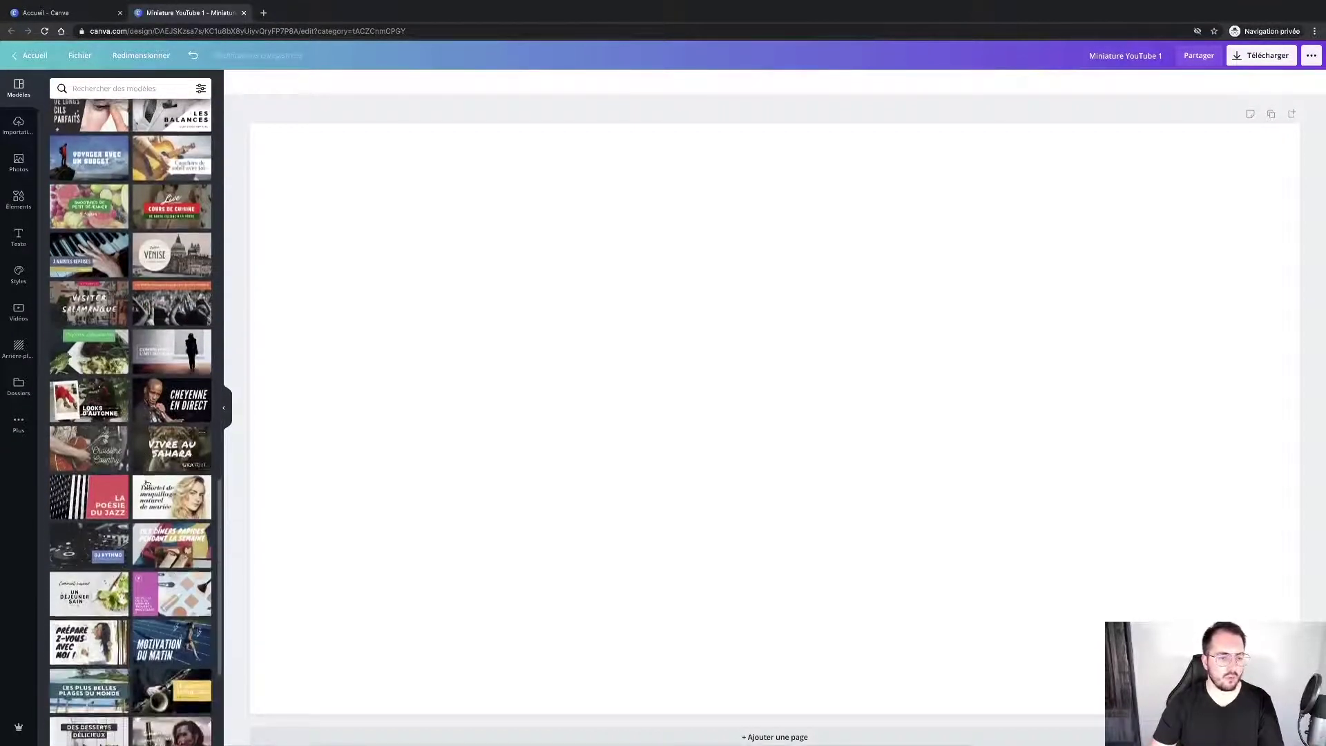
{"action": "scroll", "coordinate": [147, 484], "scroll_direction": "down", "scroll_amount": 4}
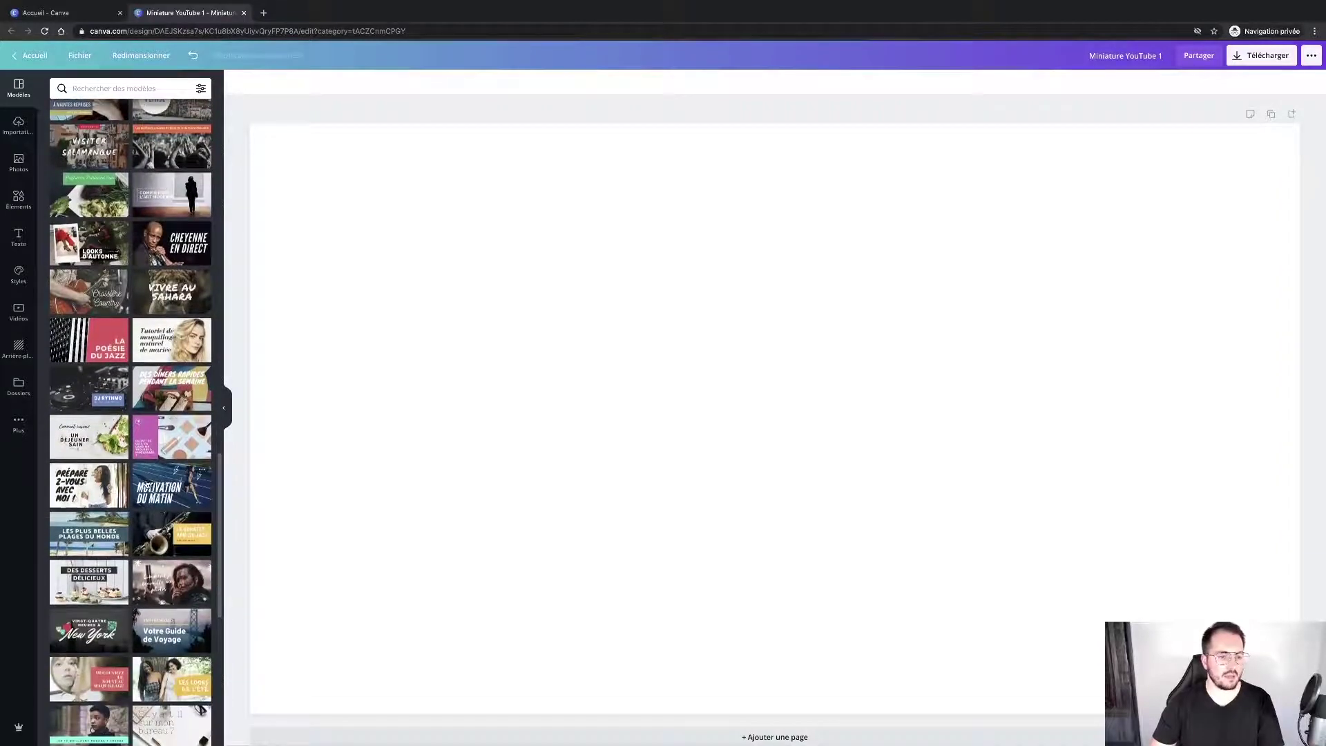
{"action": "scroll", "coordinate": [146, 484], "scroll_direction": "down", "scroll_amount": 1}
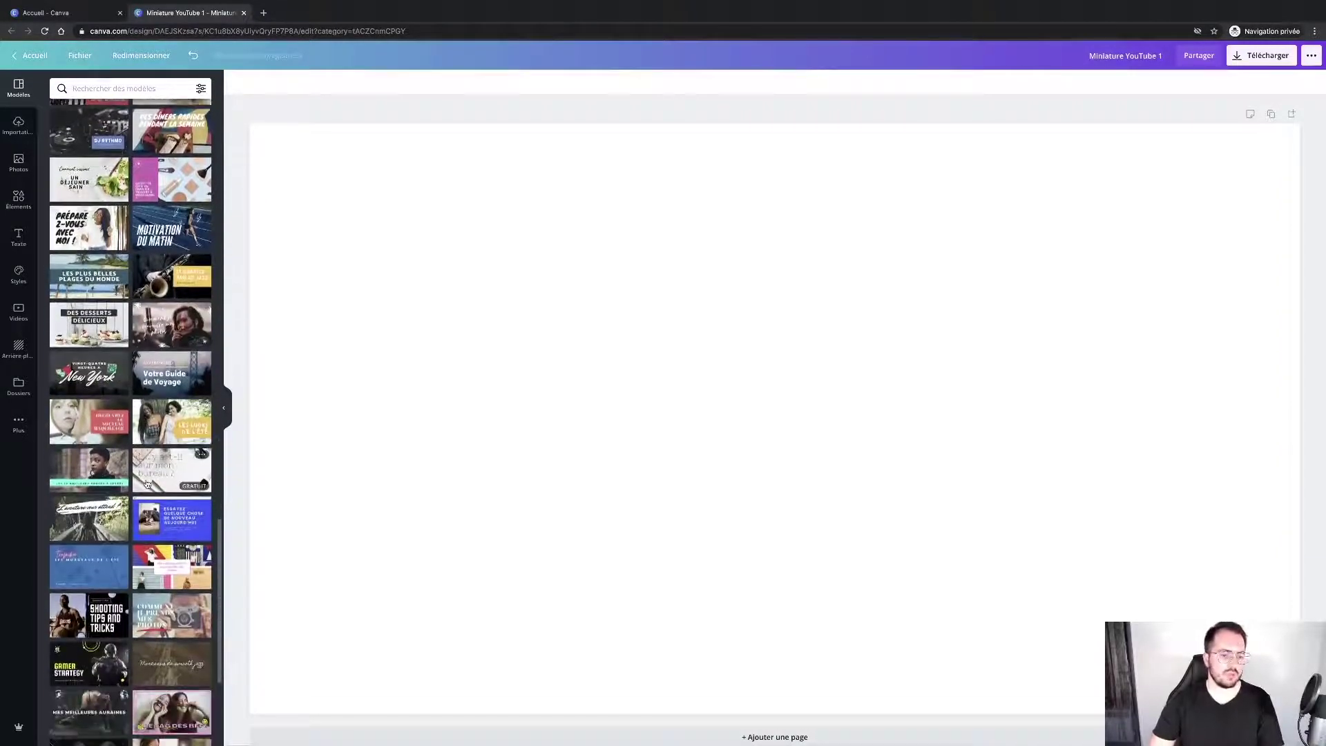
{"action": "scroll", "coordinate": [146, 483], "scroll_direction": "down", "scroll_amount": 6}
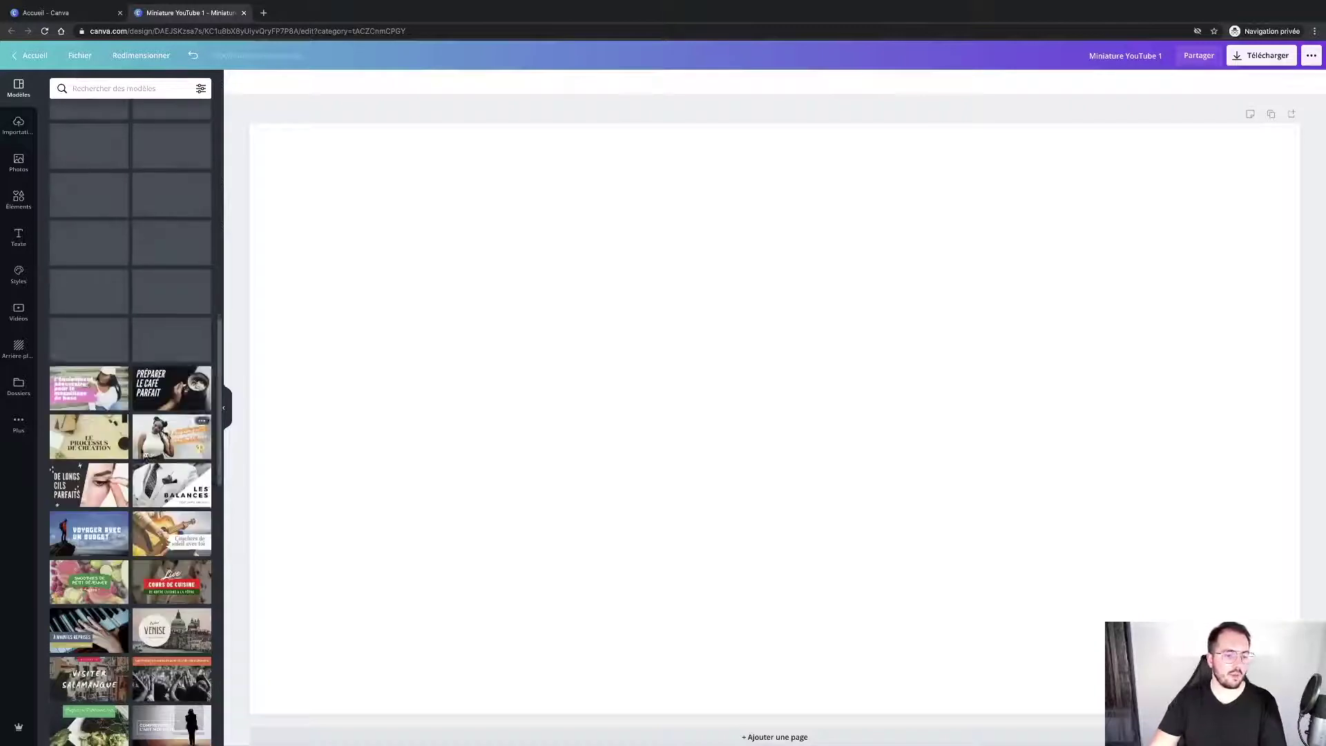
- Apply the "À maintes reprises" piano template to the page and open its title for editing
{"action": "left_click", "coordinate": [99, 517]}
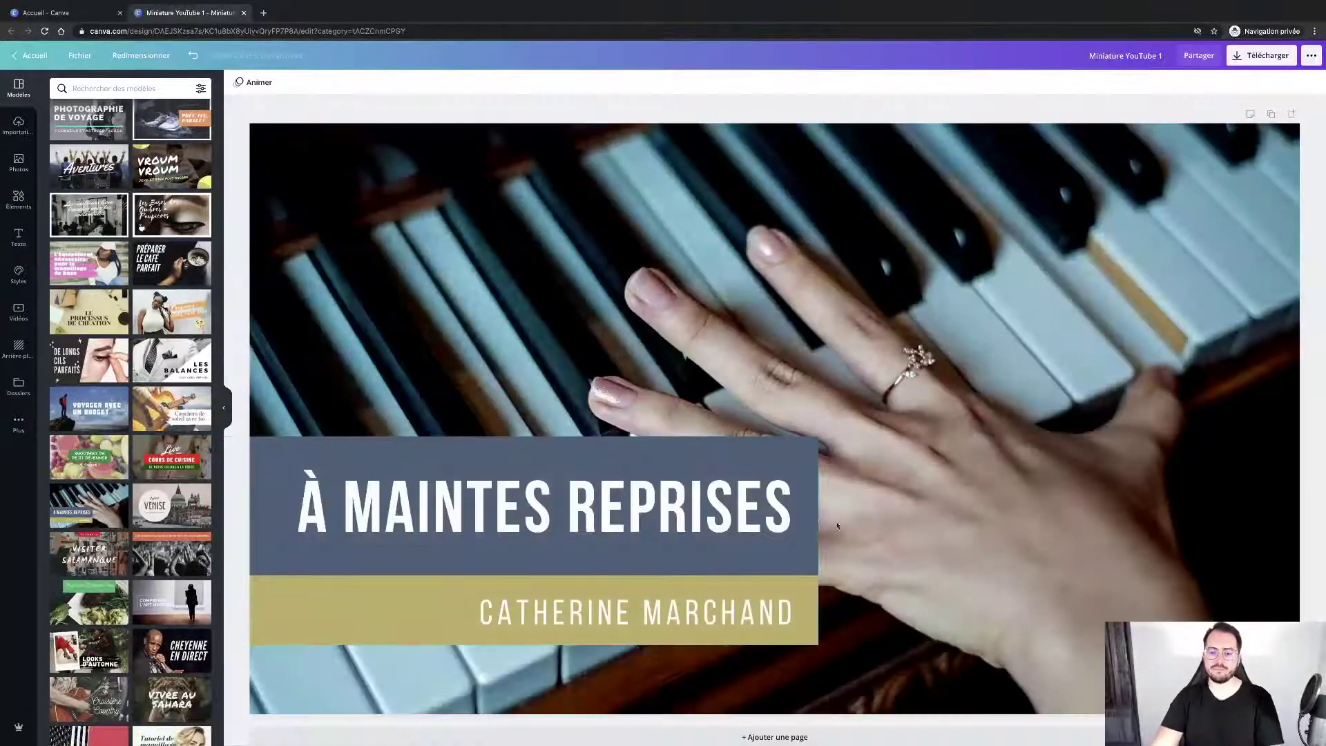
{"action": "left_click", "coordinate": [544, 514]}
{"action": "double_click", "coordinate": [548, 512]}
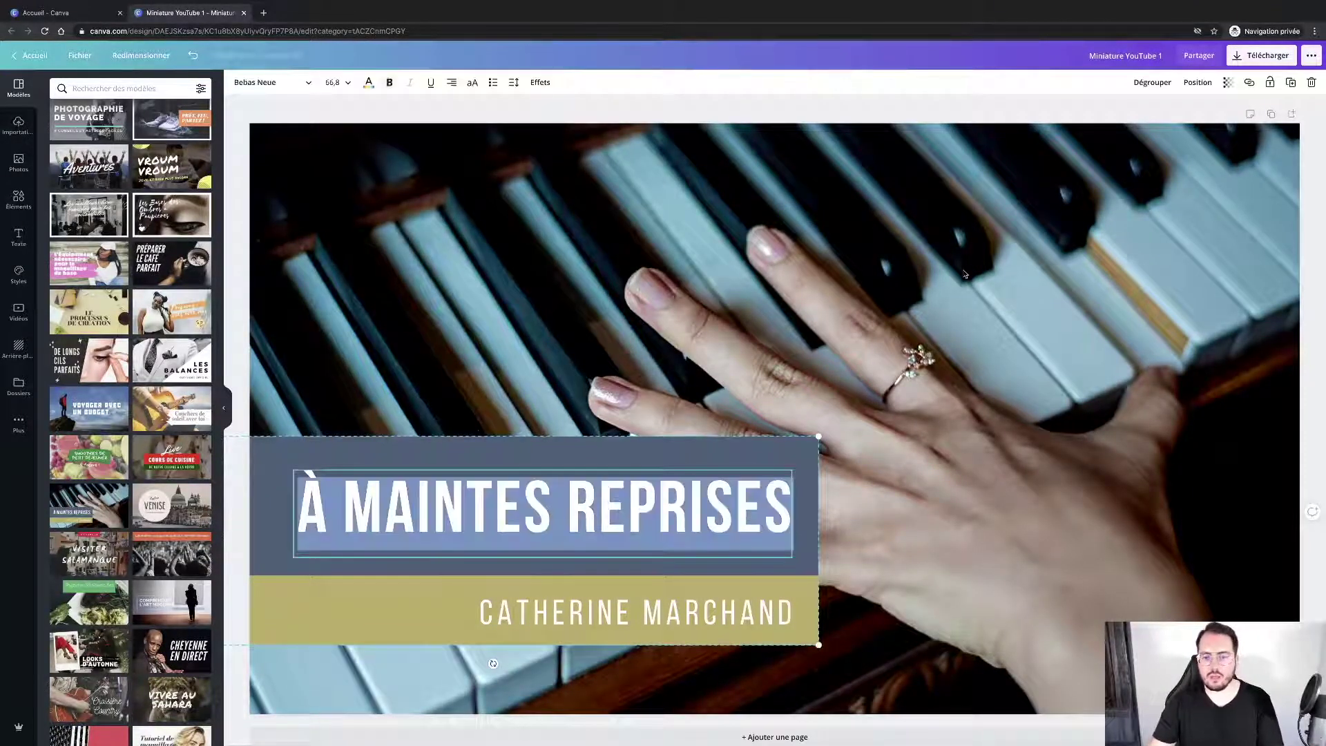
- Delete the piano template's title block and its background photo so the page is empty
{"action": "key", "text": "Escape"}
{"action": "key", "text": "Escape"}
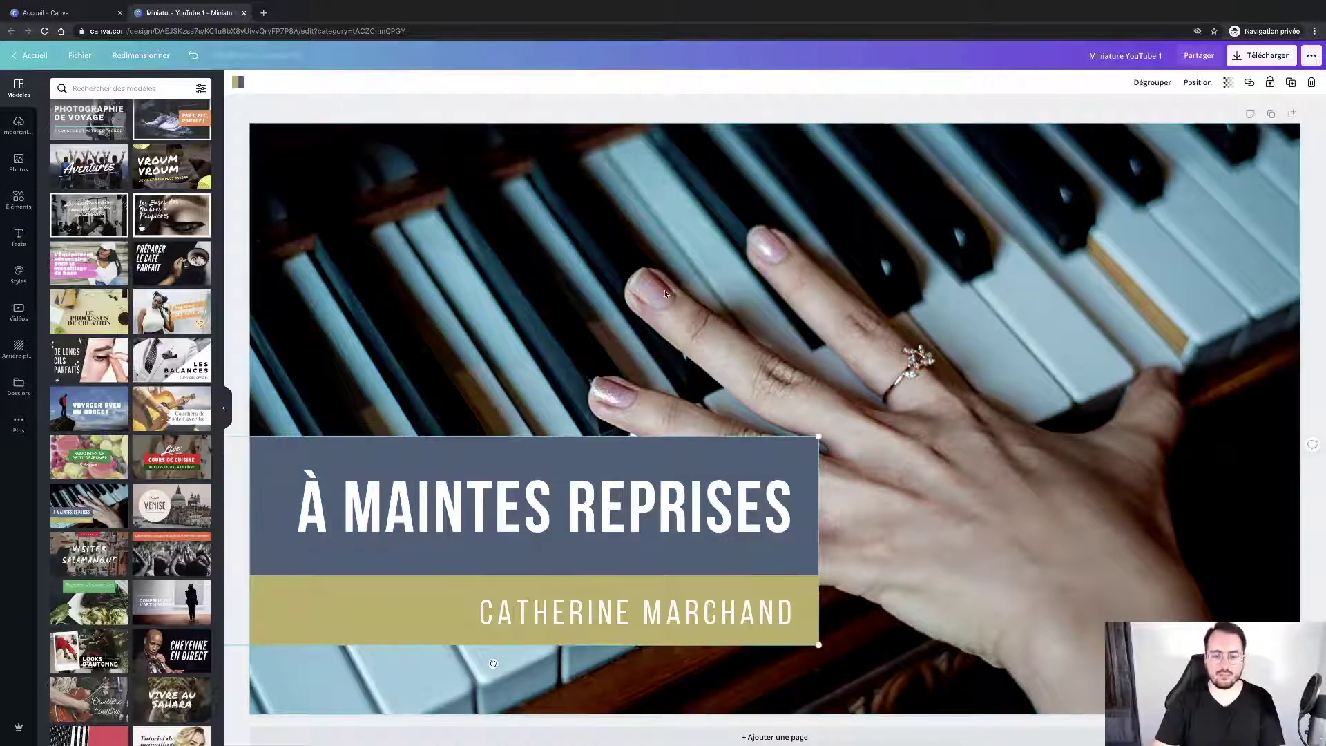
{"action": "key", "text": "Delete"}
{"action": "left_click", "coordinate": [665, 294]}
{"action": "key", "text": "Delete"}
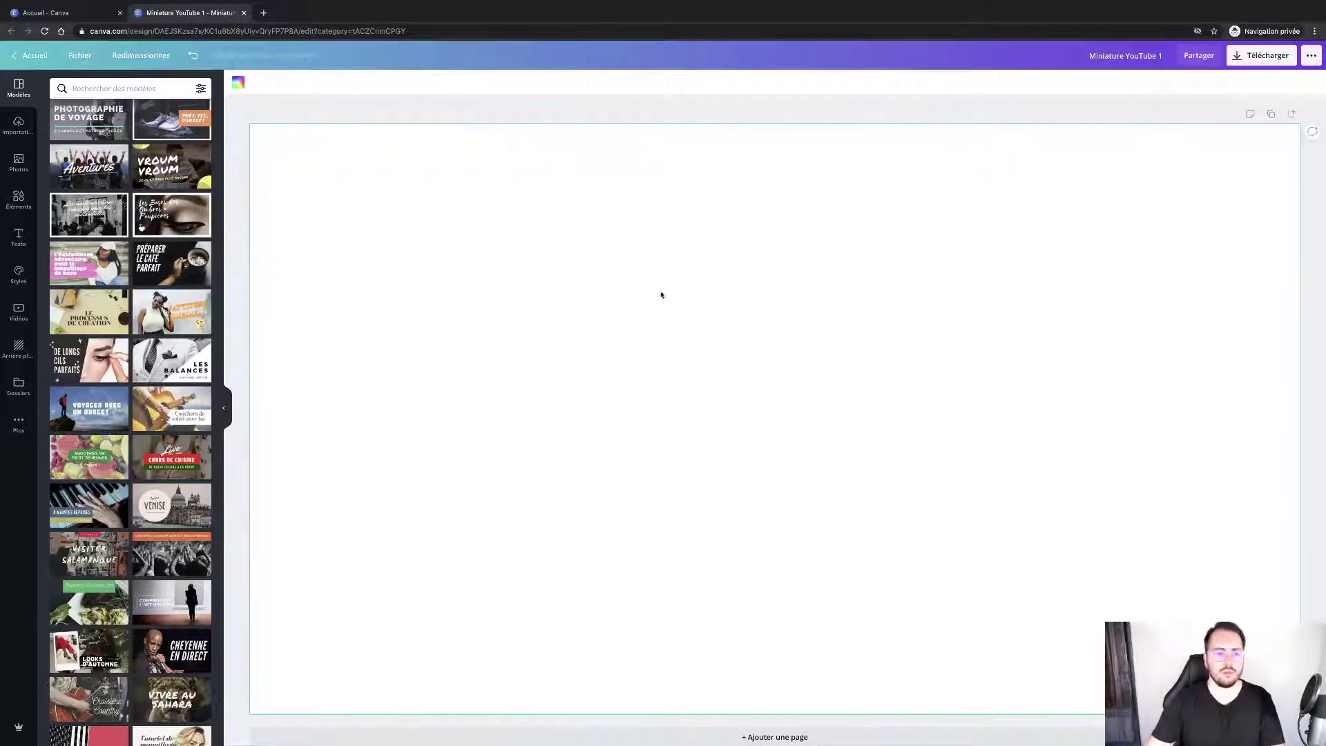
- Apply the "DJ Rythmo" turntable template to the blank page
{"action": "scroll", "coordinate": [117, 262], "scroll_direction": "up", "scroll_amount": 2}
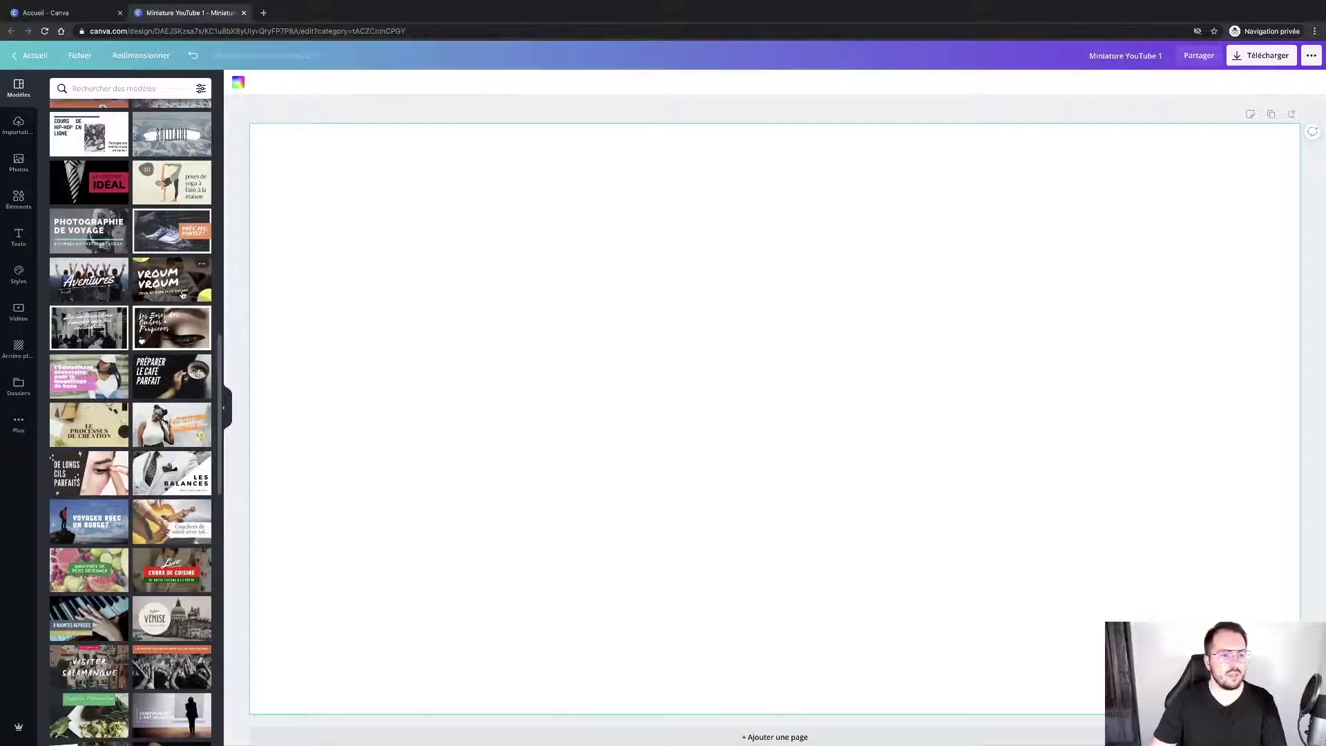
{"action": "scroll", "coordinate": [107, 288], "scroll_direction": "down", "scroll_amount": 4}
{"action": "scroll", "coordinate": [138, 346], "scroll_direction": "down", "scroll_amount": 5}
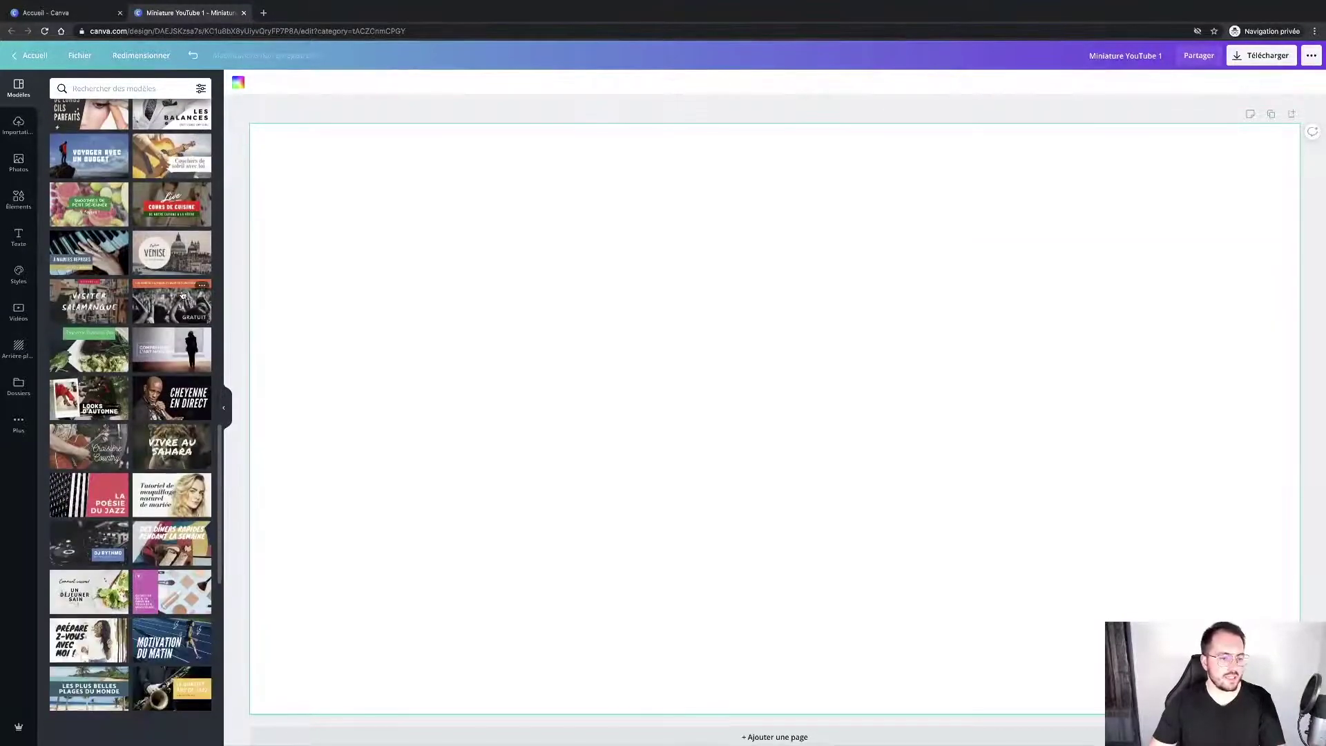
{"action": "left_click_drag", "start_coordinate": [101, 415], "coordinate": [350, 207]}
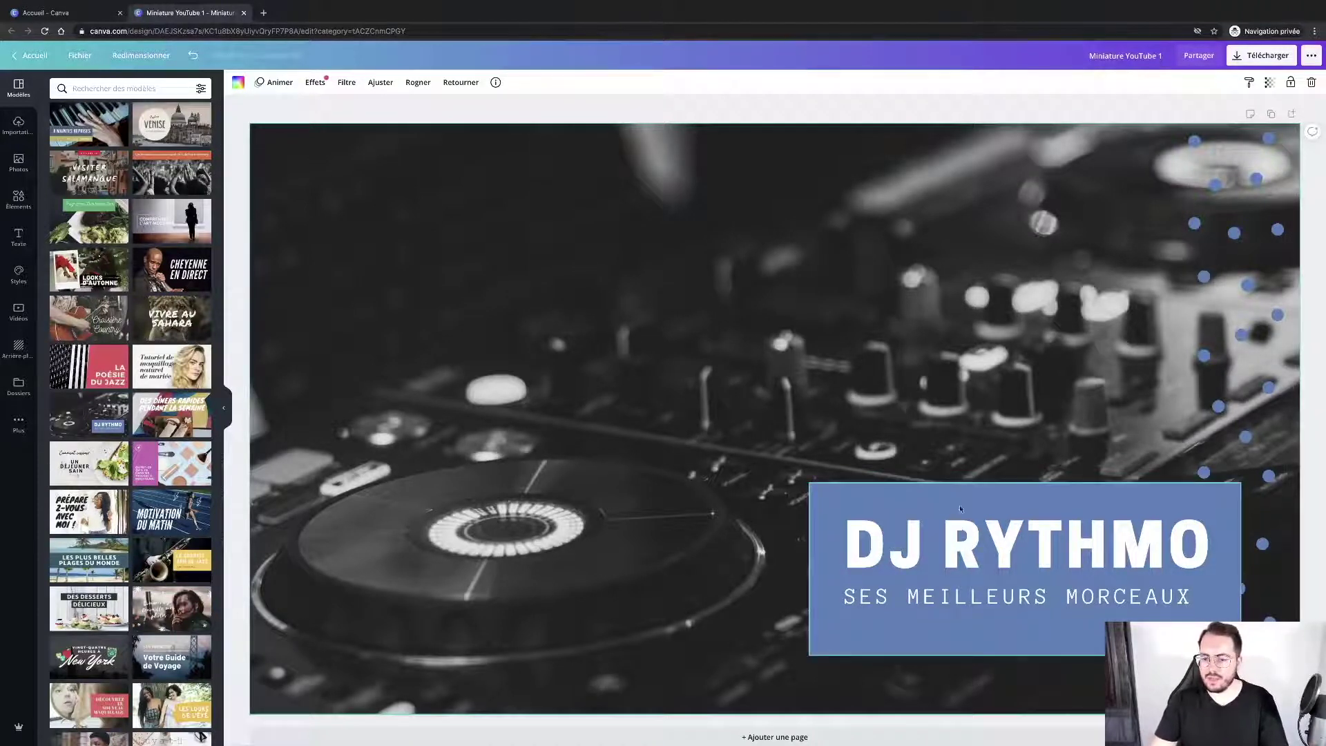
- Replace the "DJ RYTHMO" title in the blue box with "TUTORIEL 1"
{"action": "left_click", "coordinate": [957, 533]}
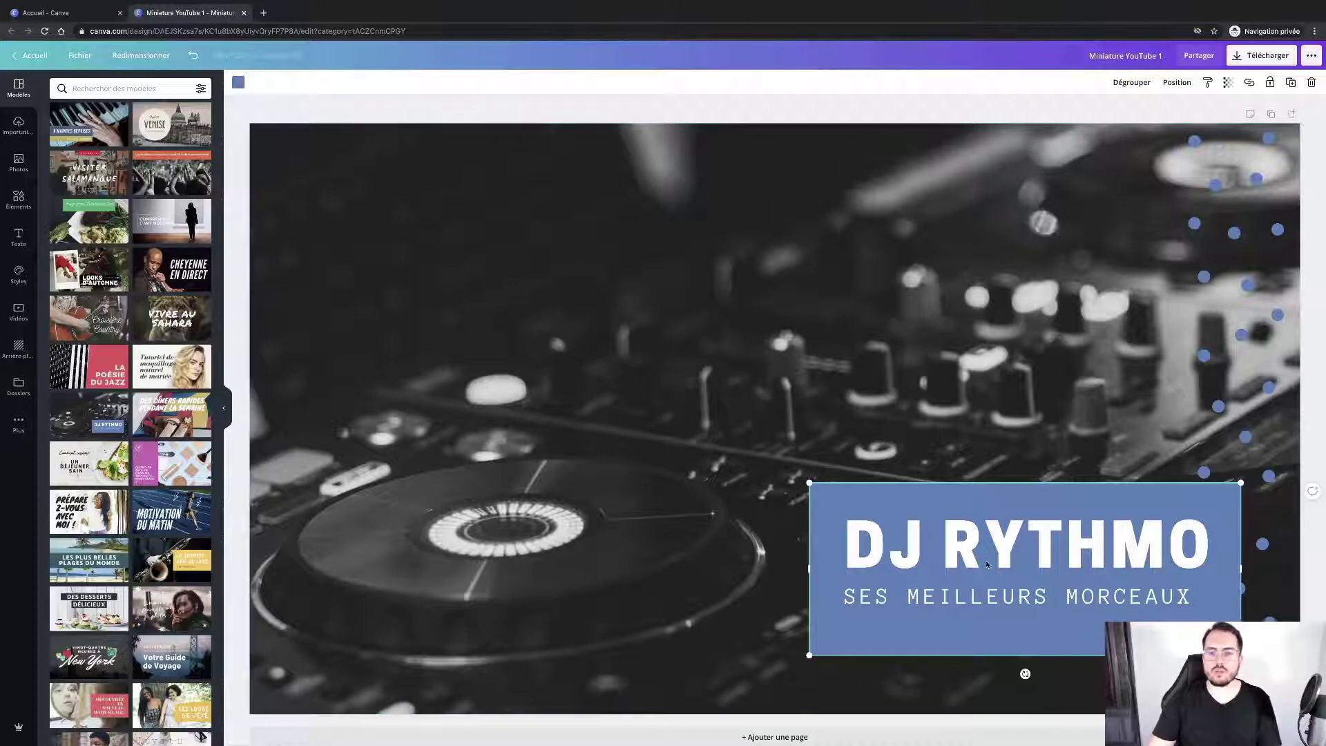
{"action": "left_click", "coordinate": [984, 598]}
{"action": "left_click", "coordinate": [985, 530]}
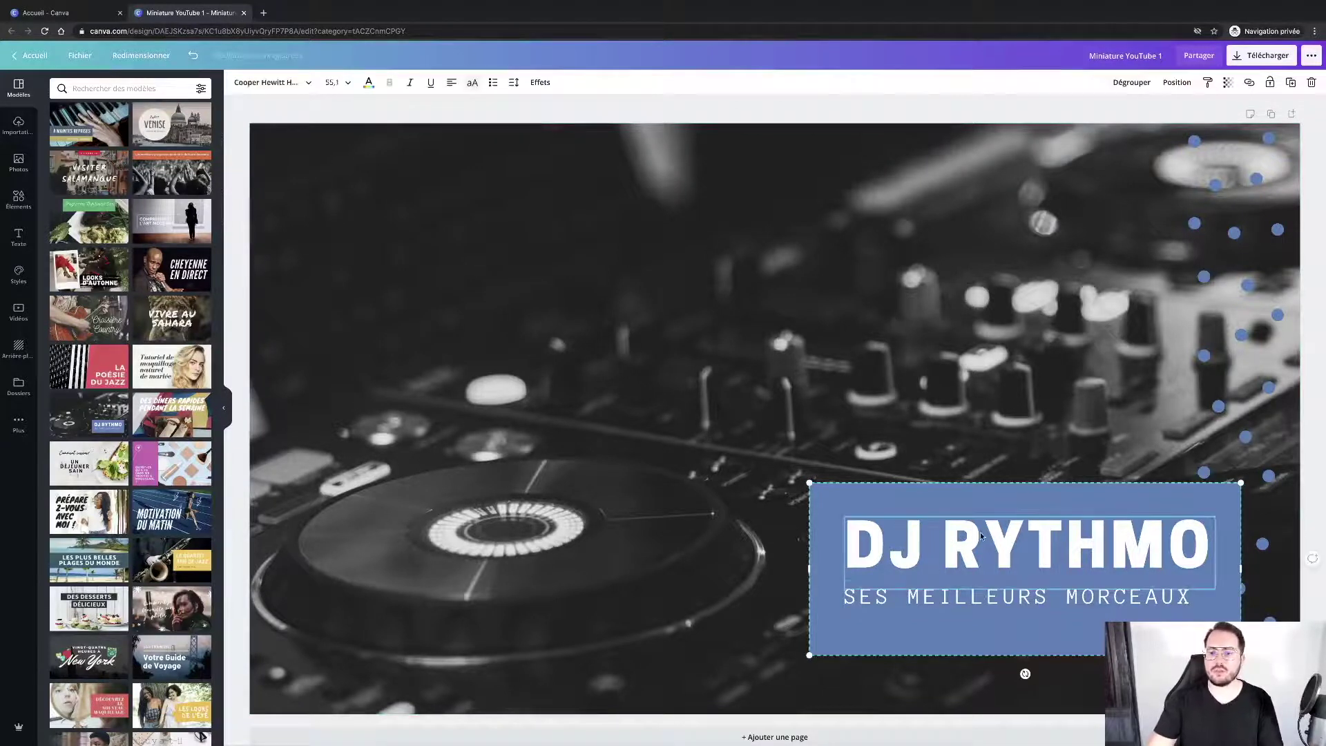
{"action": "left_click", "coordinate": [980, 533]}
{"action": "type", "text": "TUTORIEL 1"}
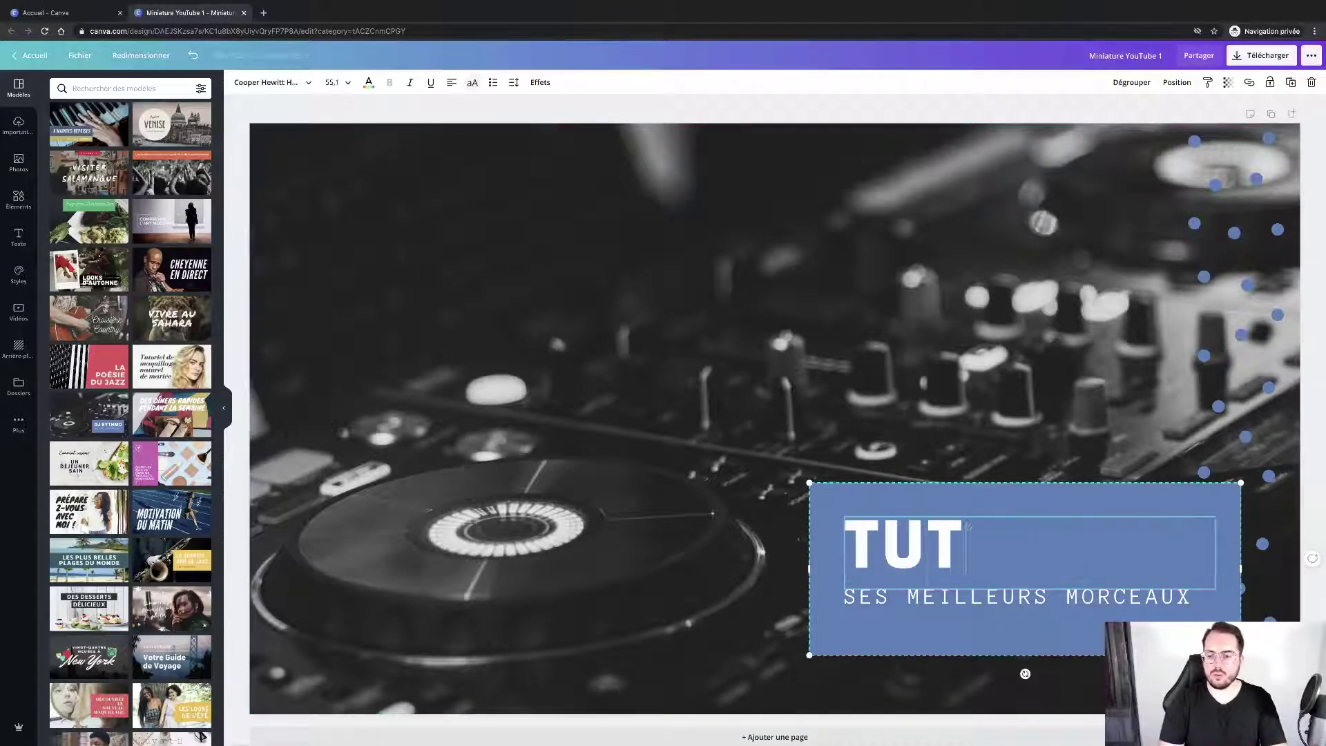
- Replace the subtitle under the title with "LES TRANSITIONS MUSICALES"
{"action": "left_click", "coordinate": [924, 595]}
{"action": "type", "text": "LES T"}
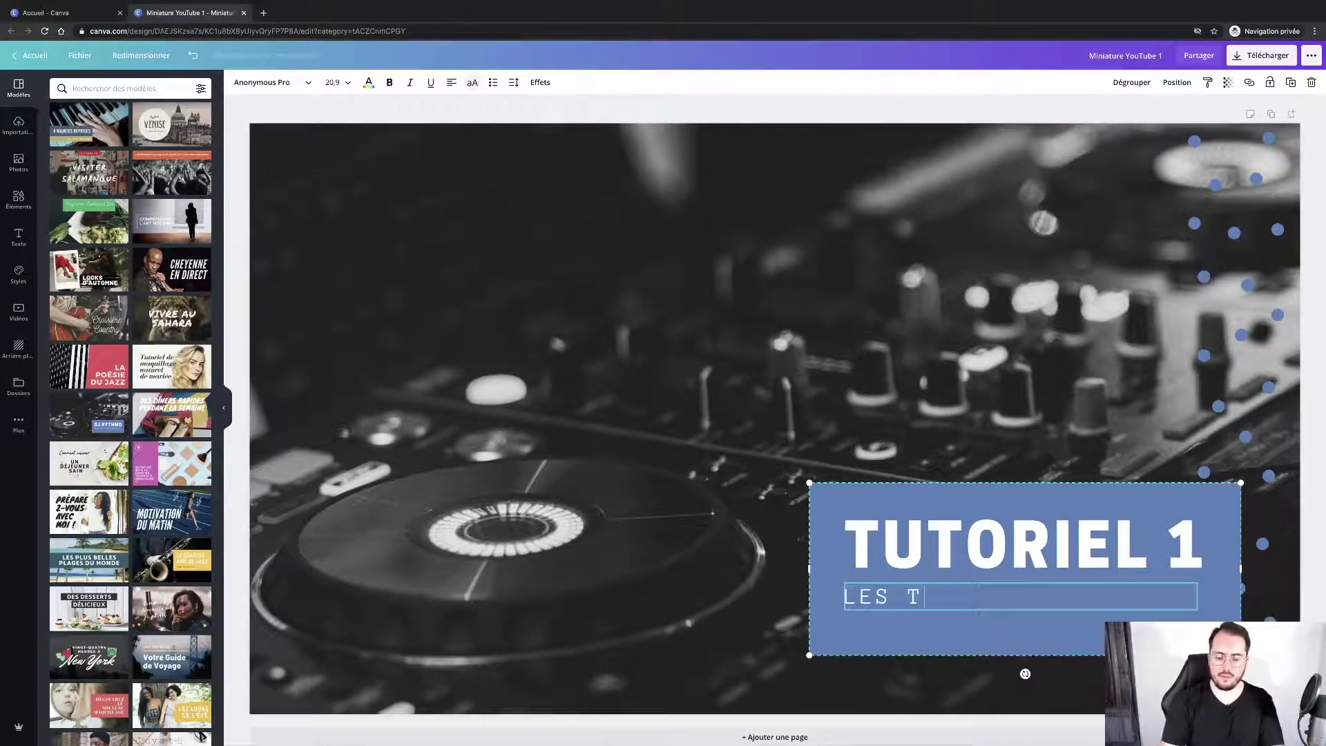
{"action": "type", "text": "RANSITIONS M"}
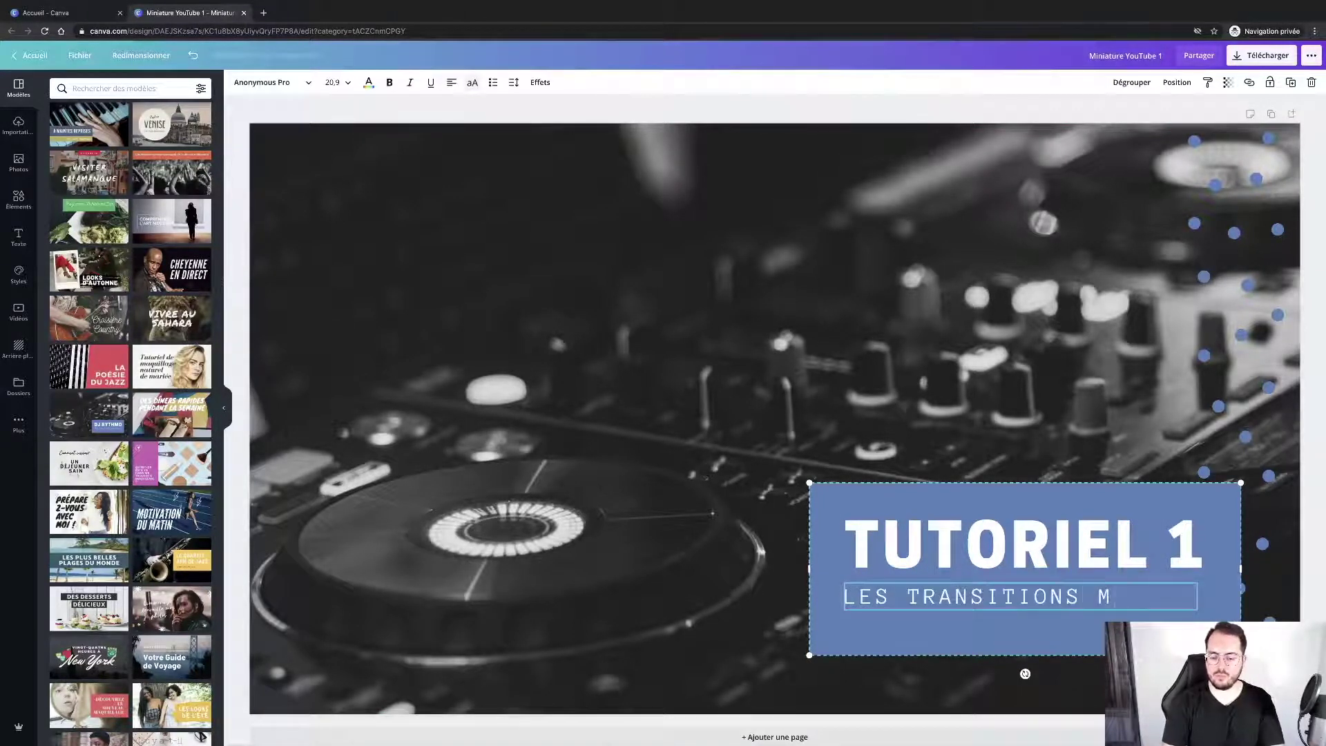
{"action": "type", "text": "USICALES"}
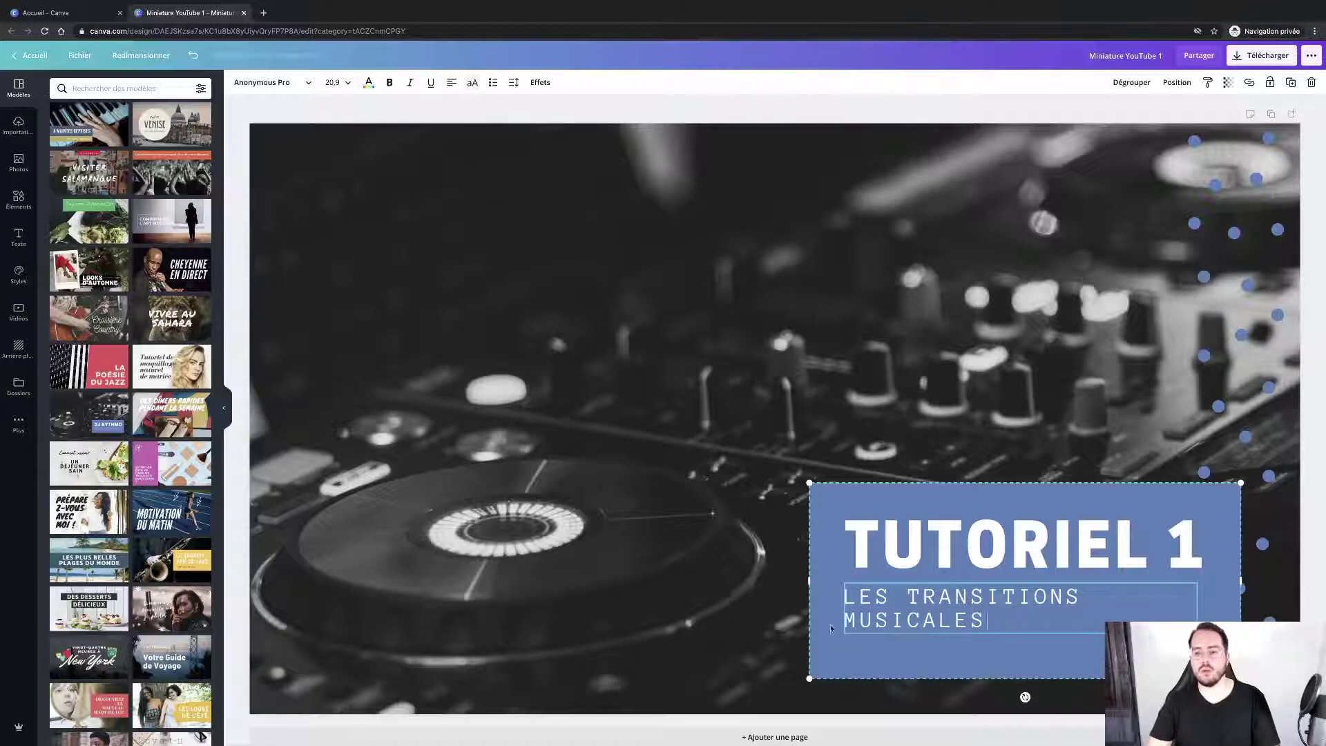
- Set the font size of the "LES TRANSITIONS MUSICALES" subtitle to 18 so it fits on one line
{"action": "key", "text": "shift+Home"}
{"action": "key", "text": "shift+Up"}
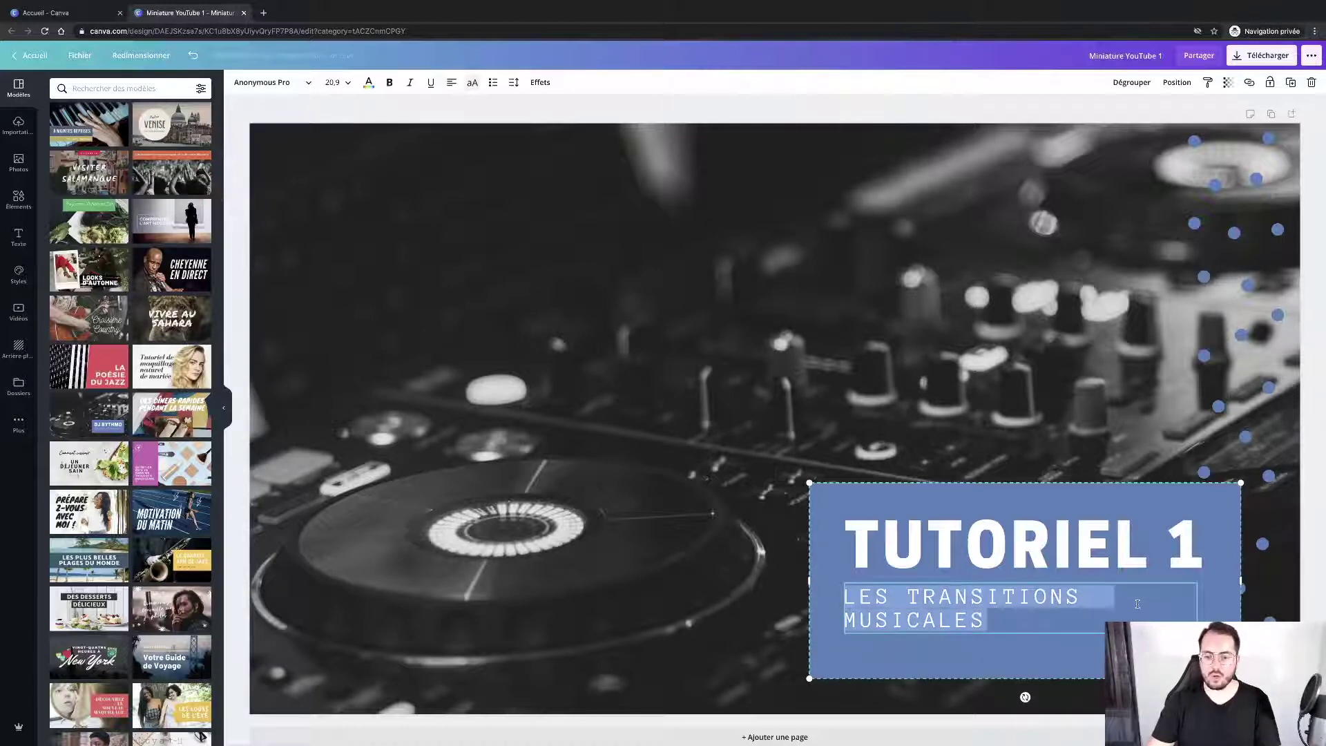
{"action": "left_click", "coordinate": [349, 82]}
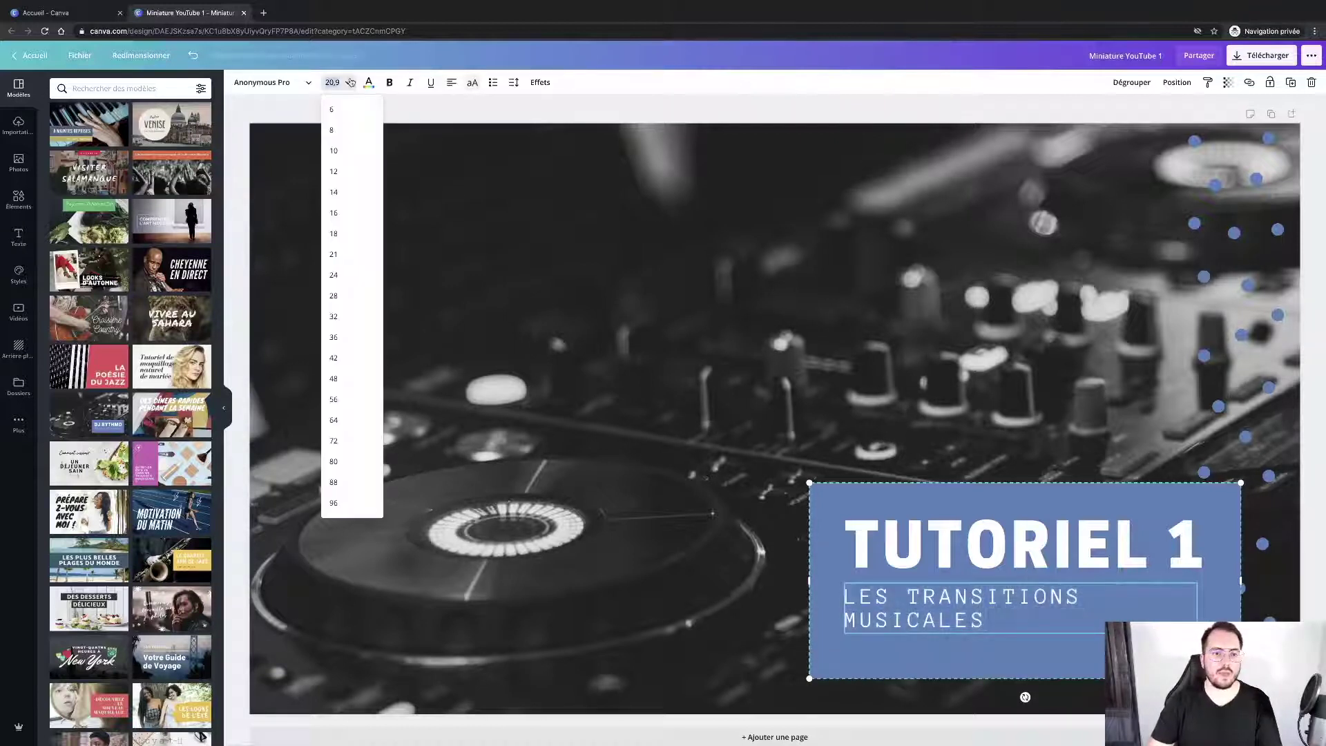
{"action": "left_click", "coordinate": [348, 234]}
{"action": "left_click", "coordinate": [577, 351]}
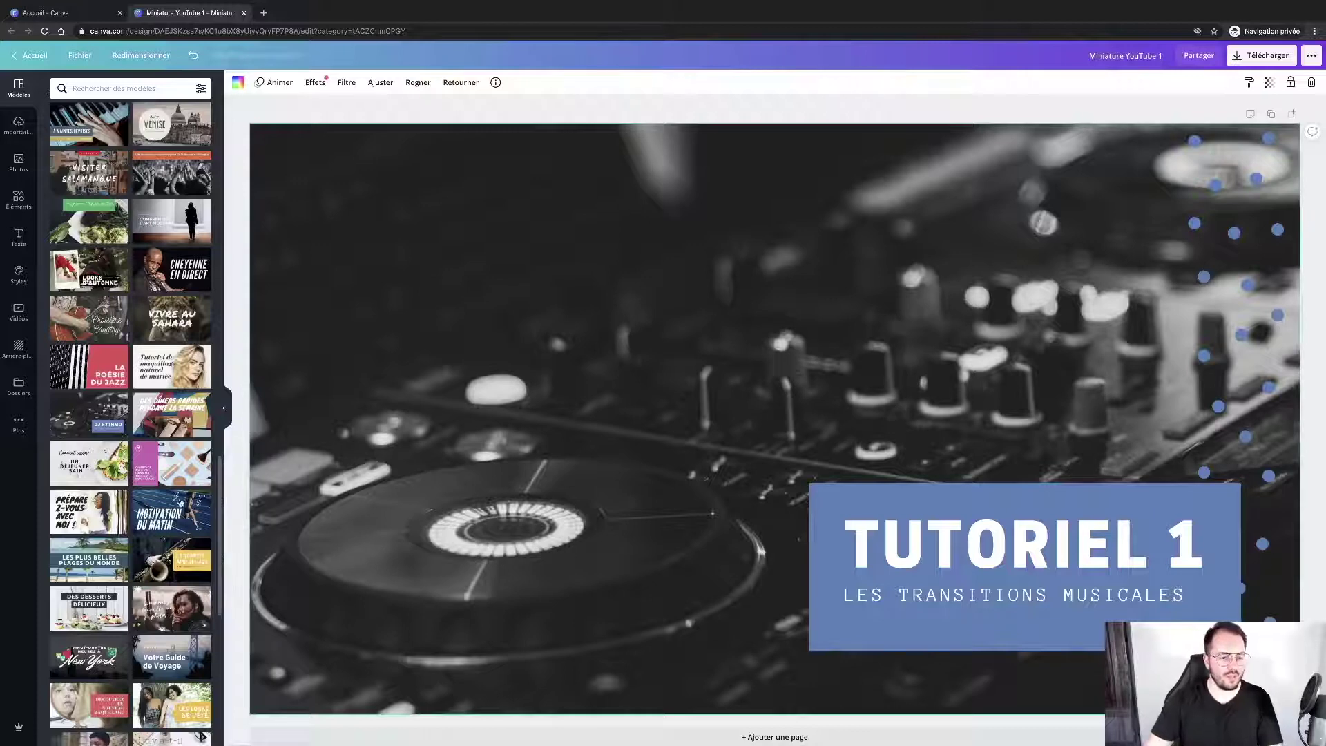
- Delete the DJ design's elements and background photo, and apply the "GAME PLAY" template to the page
{"action": "scroll", "coordinate": [181, 502], "scroll_direction": "down", "scroll_amount": 7}
{"action": "scroll", "coordinate": [181, 502], "scroll_direction": "down", "scroll_amount": 3}
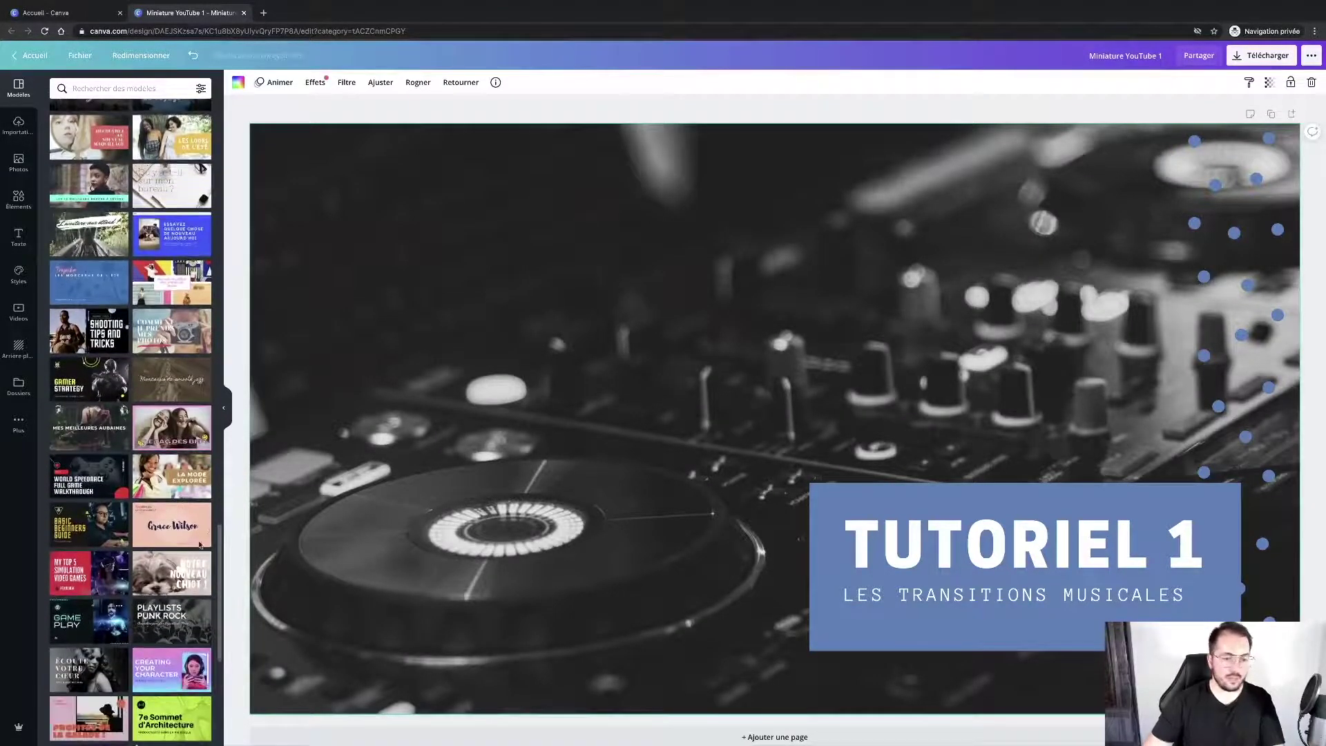
{"action": "key", "text": "super+a"}
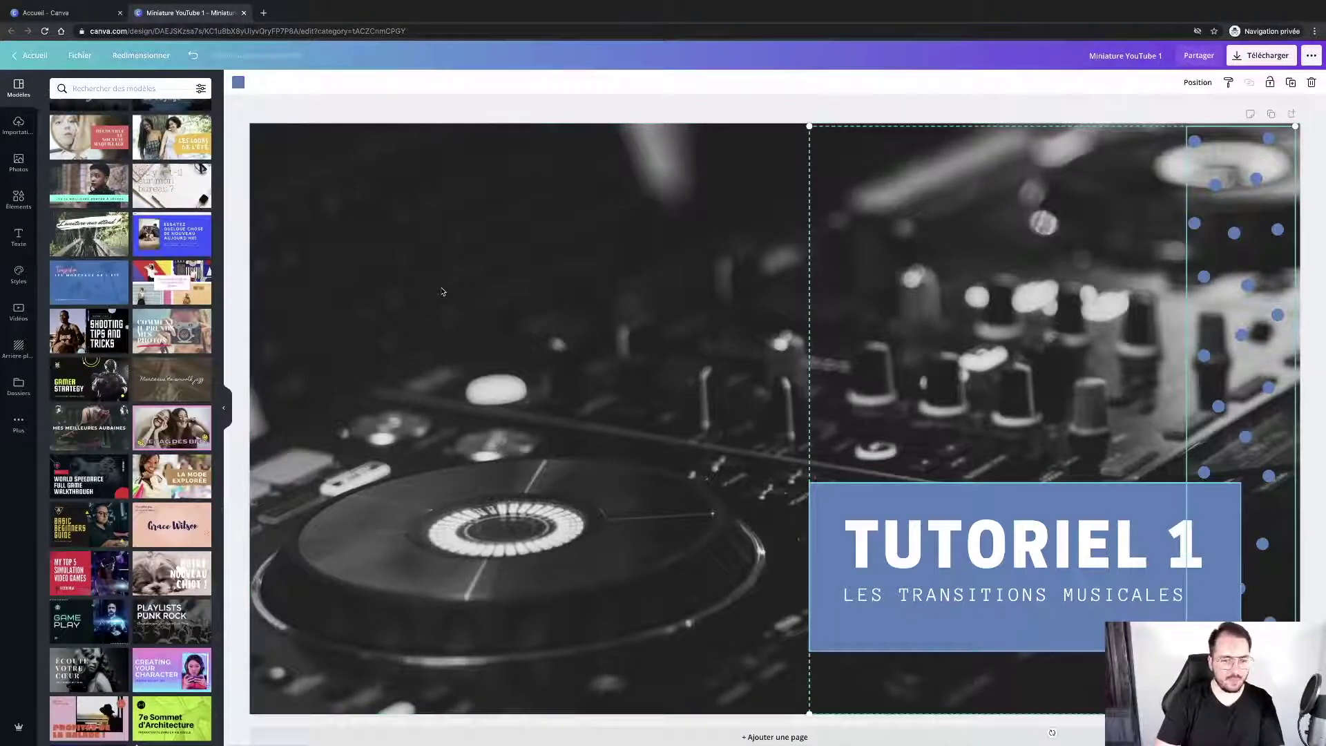
{"action": "key", "text": "Delete"}
{"action": "left_click", "coordinate": [442, 292]}
{"action": "key", "text": "Delete"}
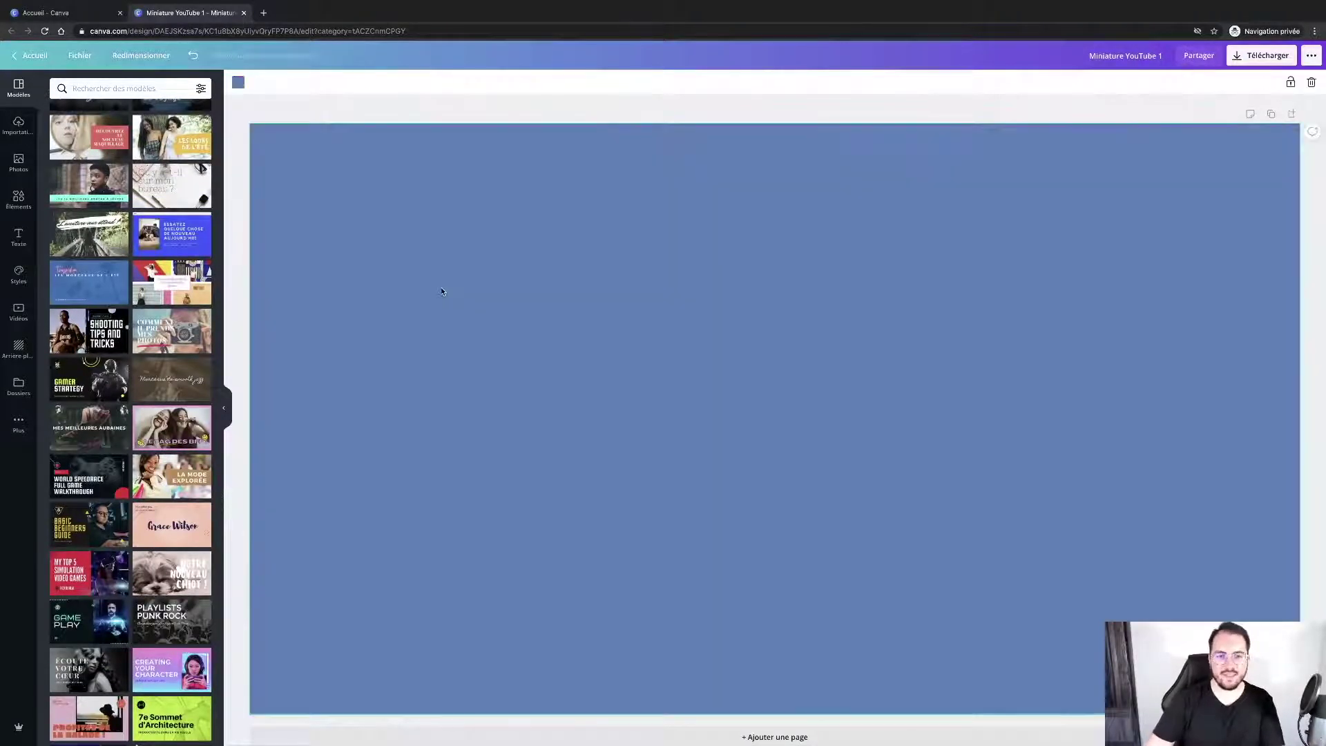
{"action": "left_click", "coordinate": [89, 625]}
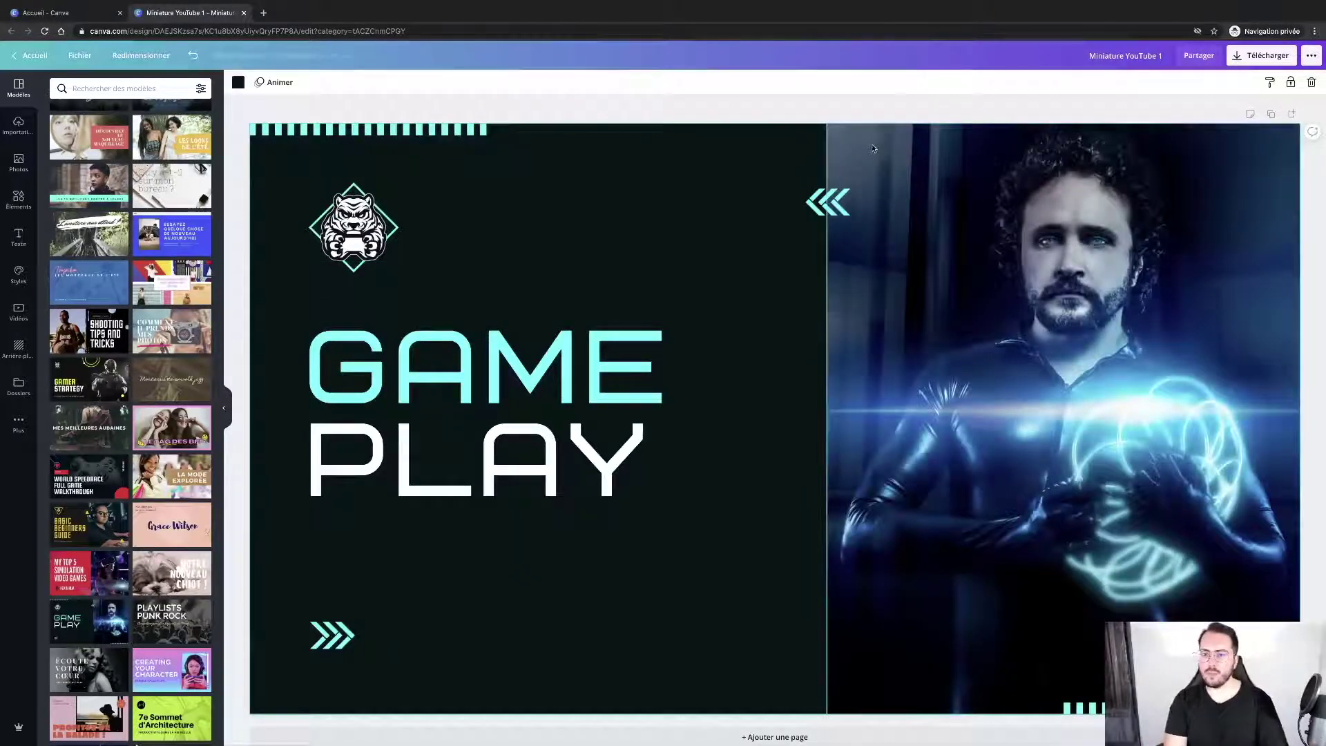
- Select the template's photo of the man and search the photo library for "gaming"
{"action": "left_click", "coordinate": [997, 306]}
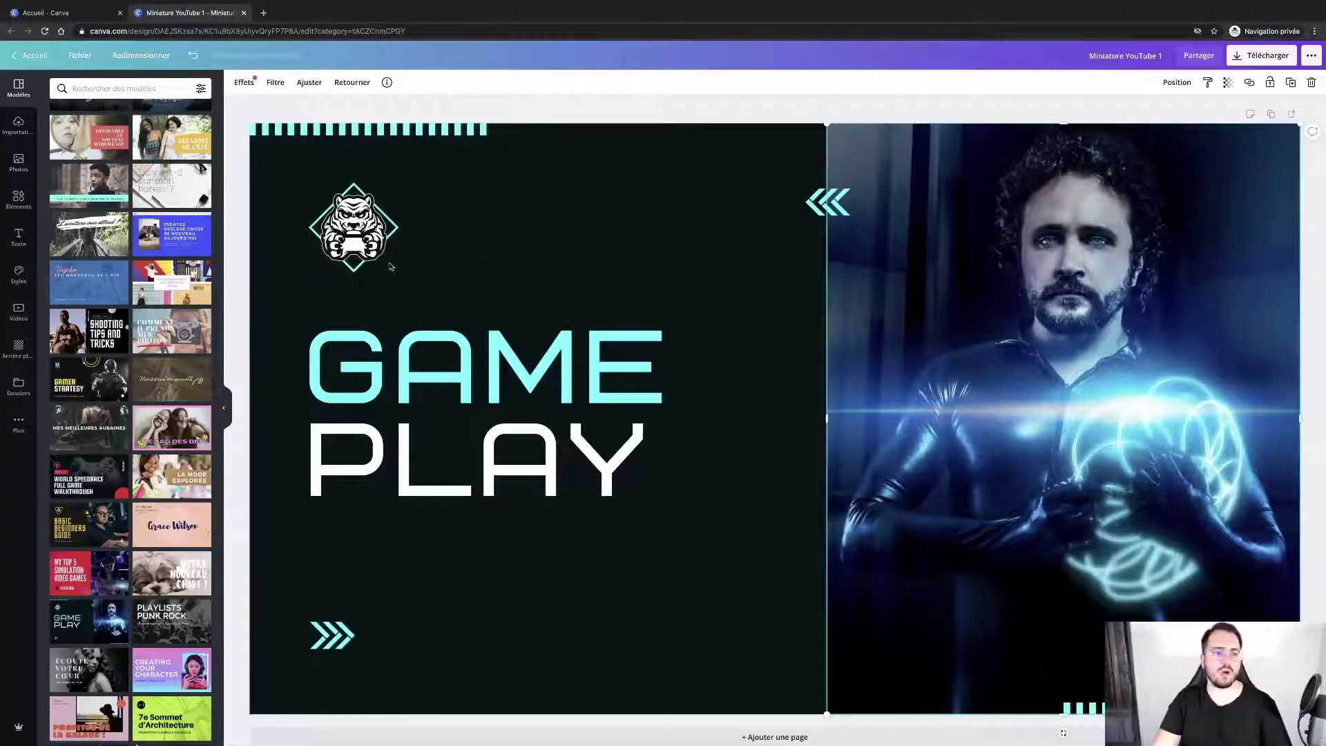
{"action": "left_click", "coordinate": [18, 164]}
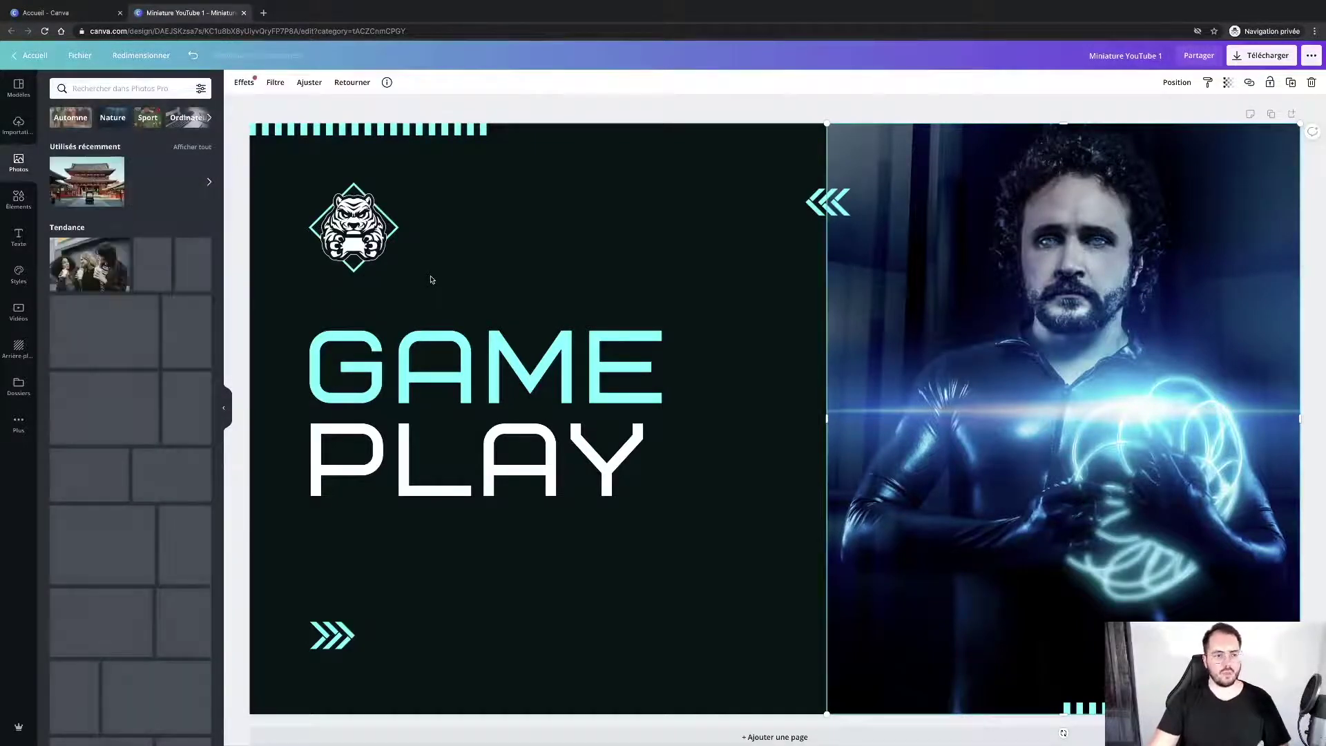
{"action": "left_click", "coordinate": [103, 90]}
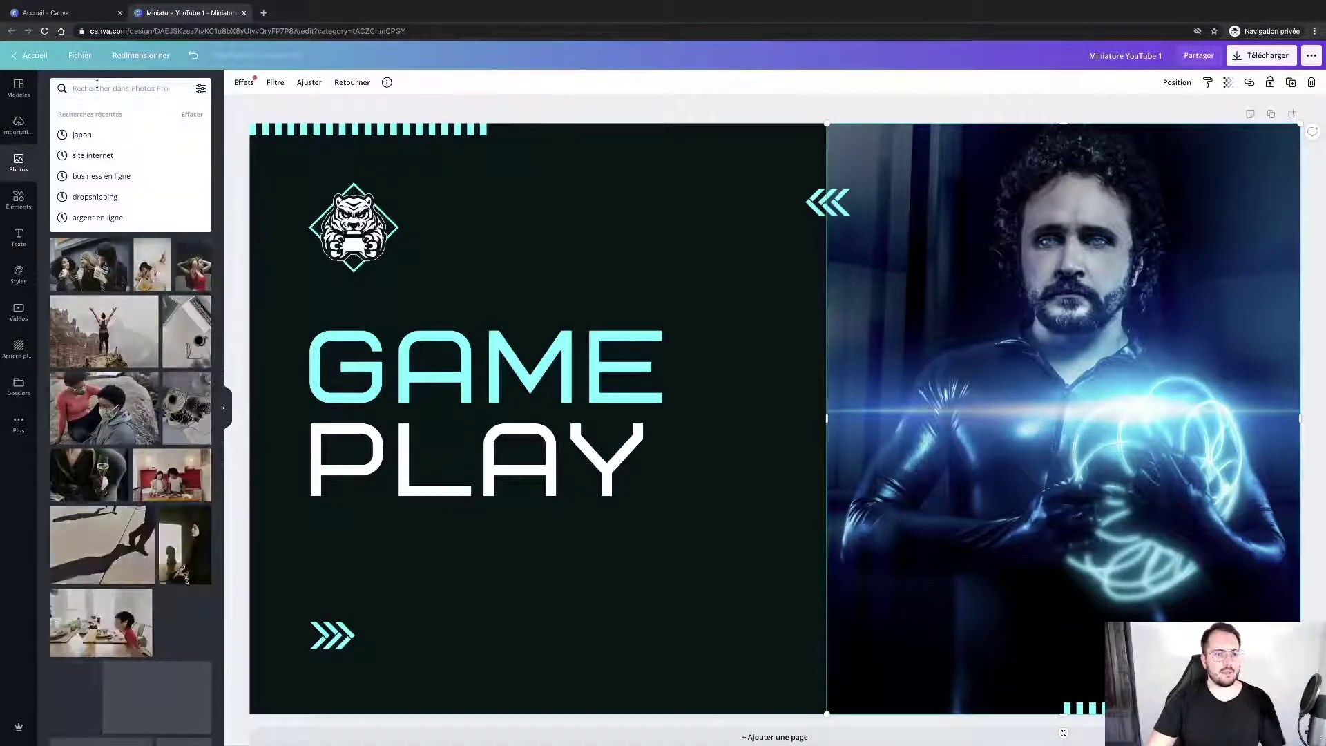
{"action": "type", "text": "gaming"}
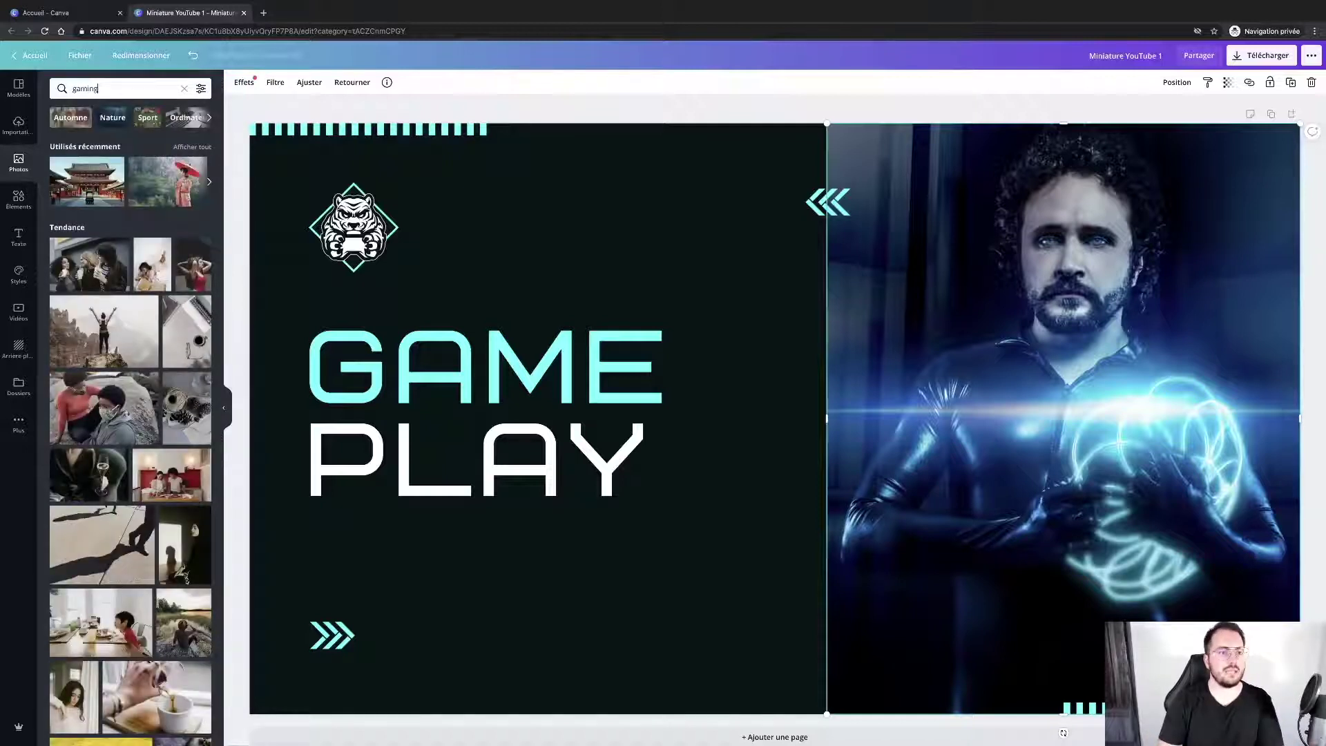
{"action": "key", "text": "Return"}
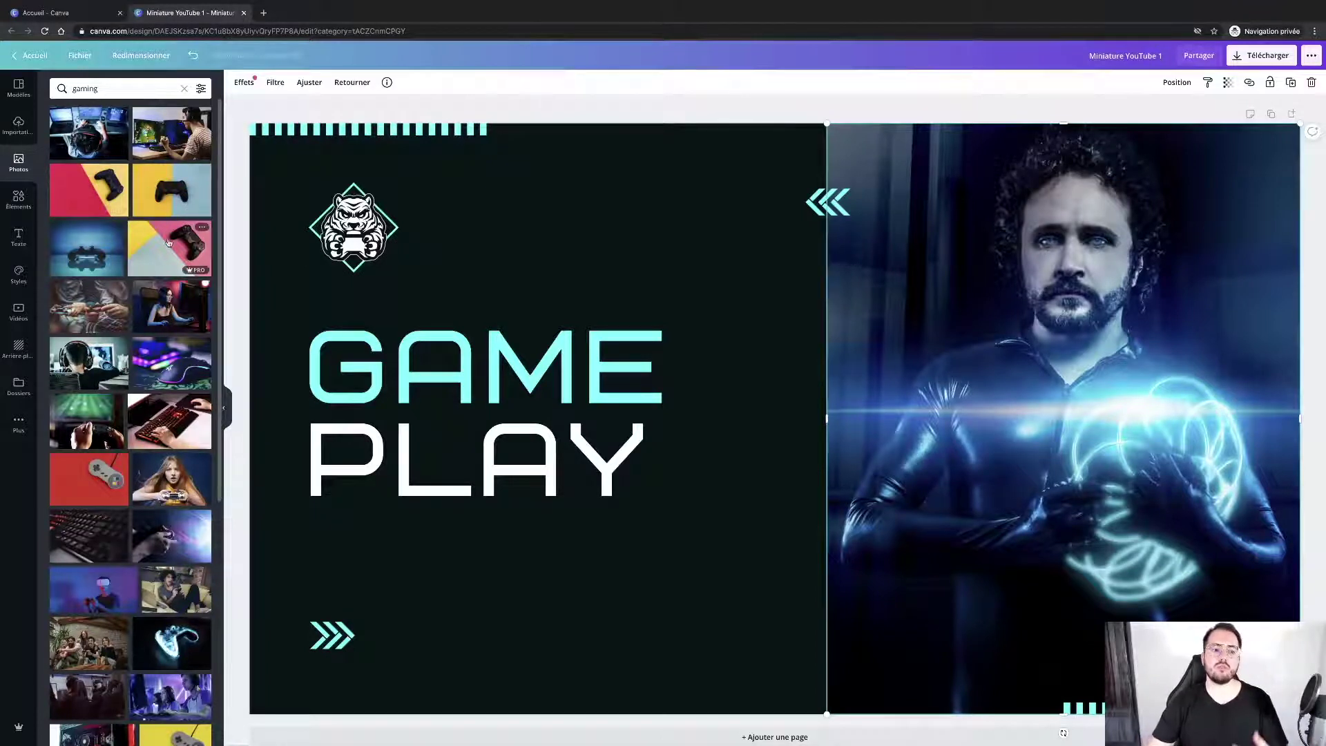
- Browse the "gaming" photo results for images that could replace the template's picture
{"action": "scroll", "coordinate": [104, 387], "scroll_direction": "down", "scroll_amount": 1}
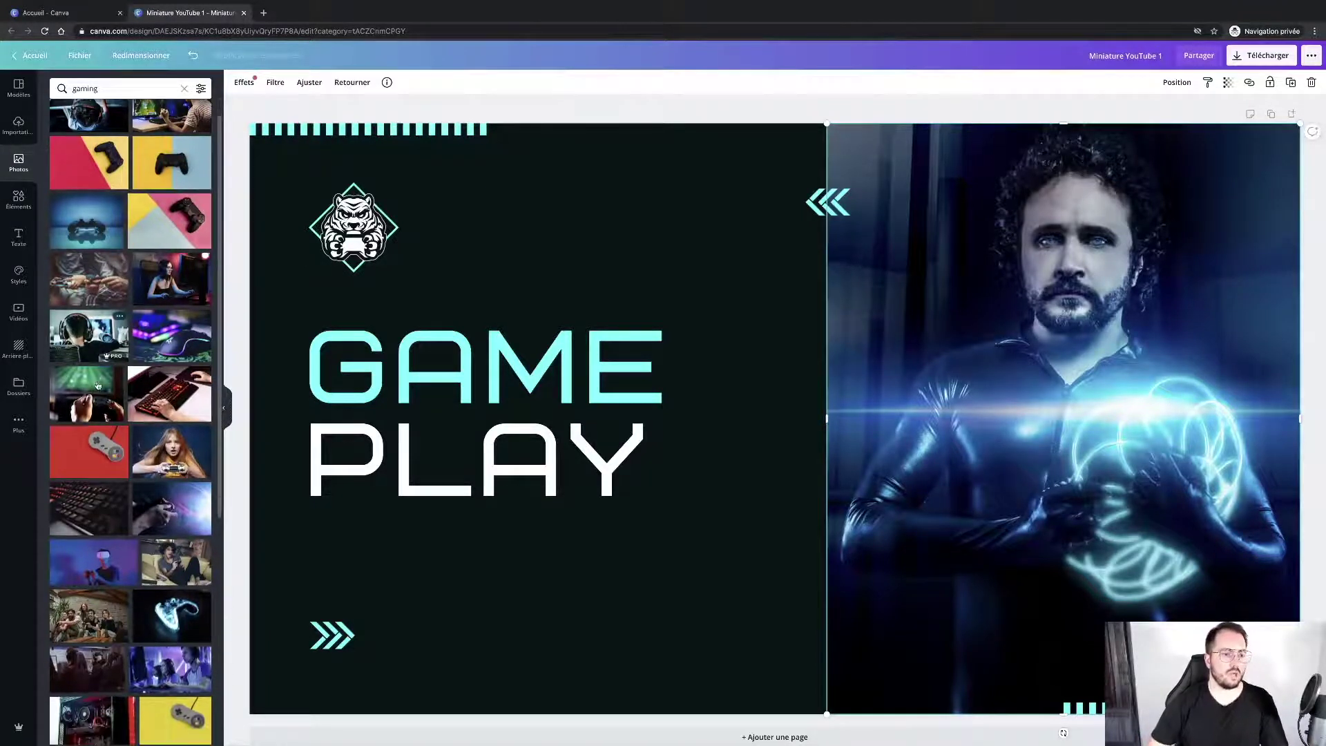
{"action": "scroll", "coordinate": [99, 465], "scroll_direction": "down", "scroll_amount": 4}
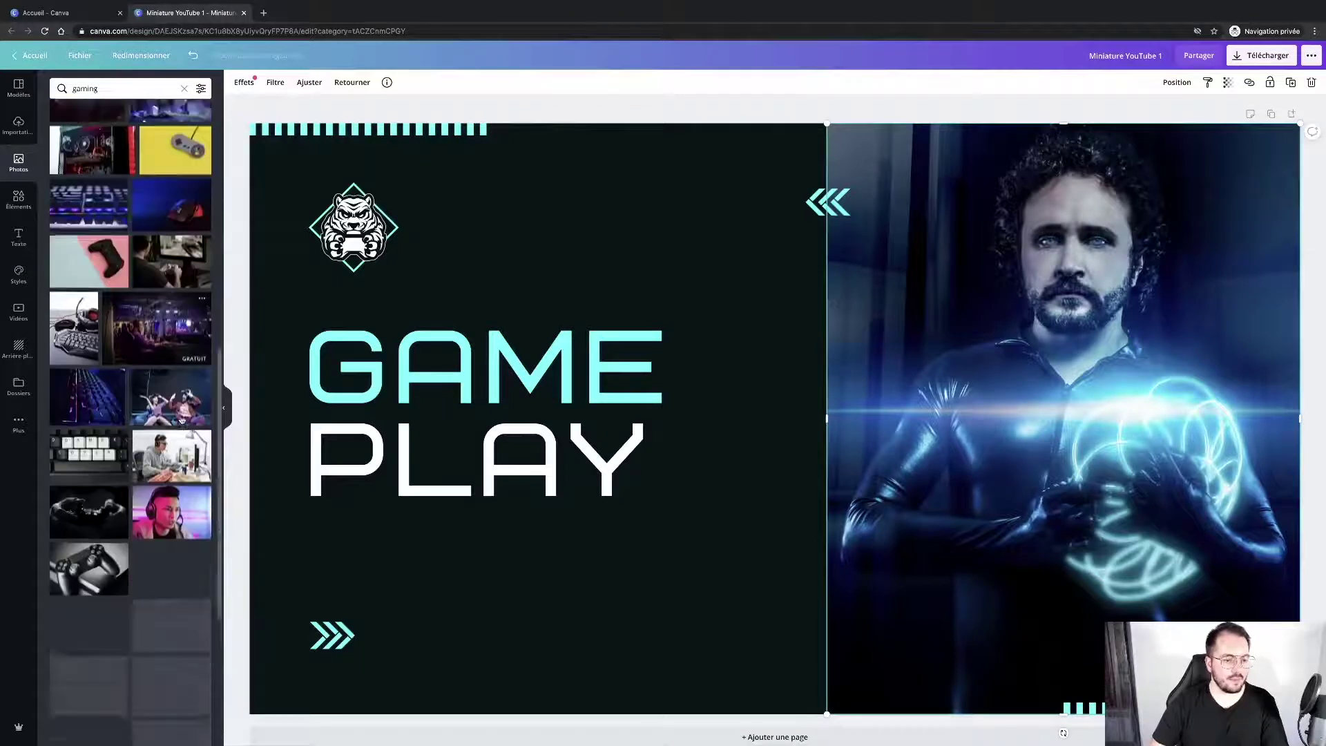
{"action": "scroll", "coordinate": [181, 419], "scroll_direction": "down", "scroll_amount": 2}
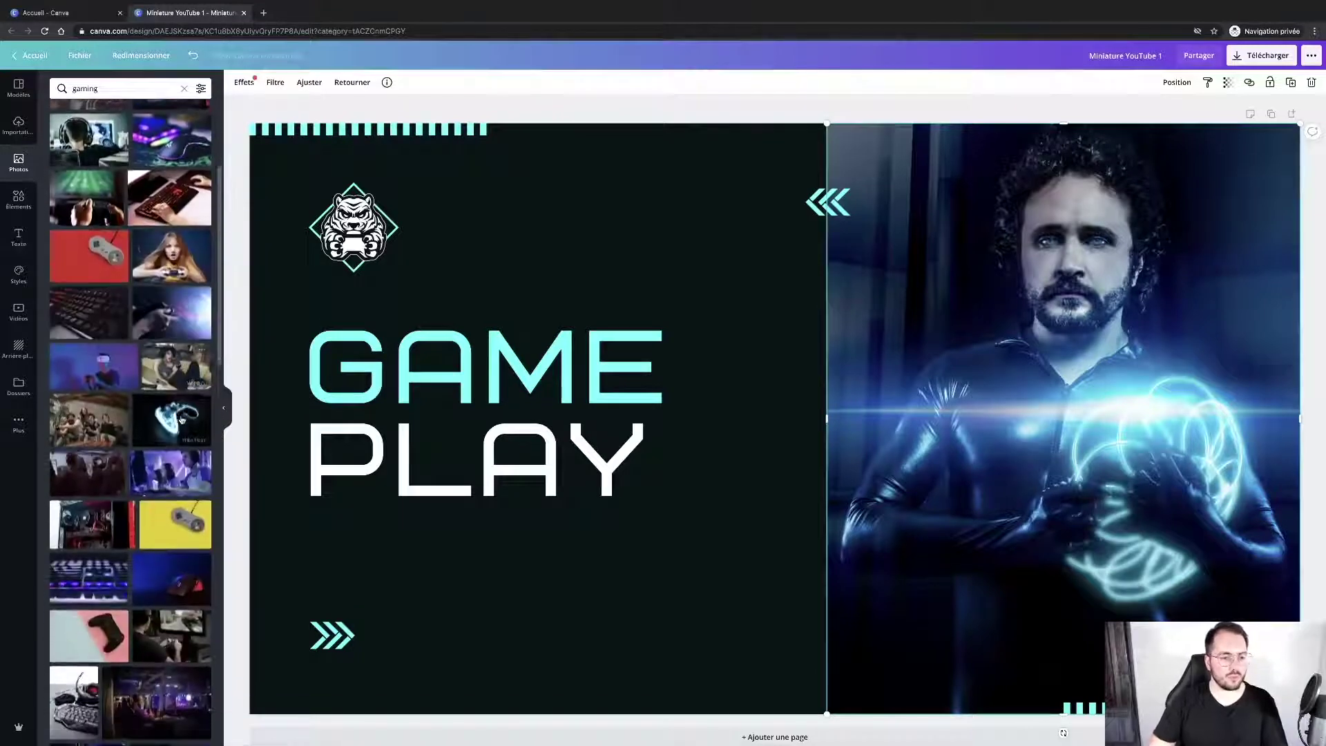
{"action": "scroll", "coordinate": [180, 419], "scroll_direction": "down", "scroll_amount": 2}
{"action": "scroll", "coordinate": [199, 610], "scroll_direction": "down", "scroll_amount": 7}
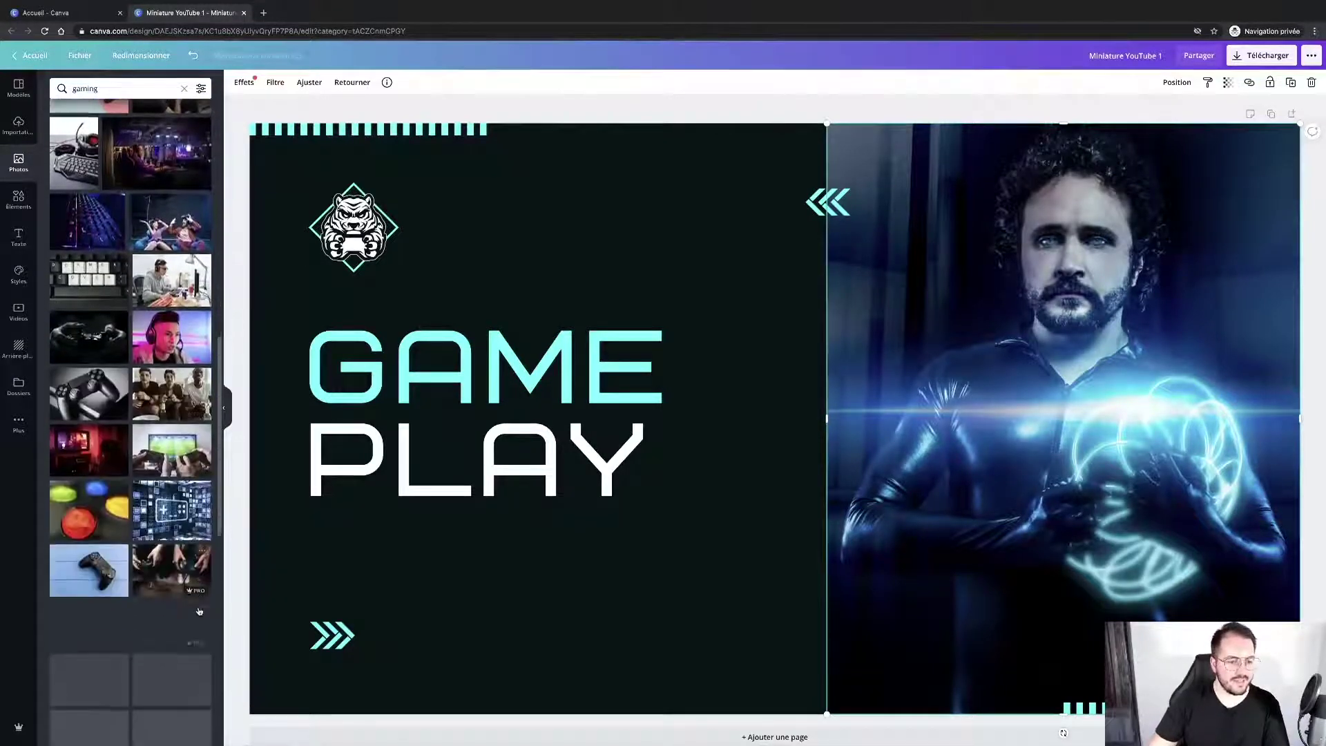
{"action": "scroll", "coordinate": [163, 380], "scroll_direction": "down", "scroll_amount": 3}
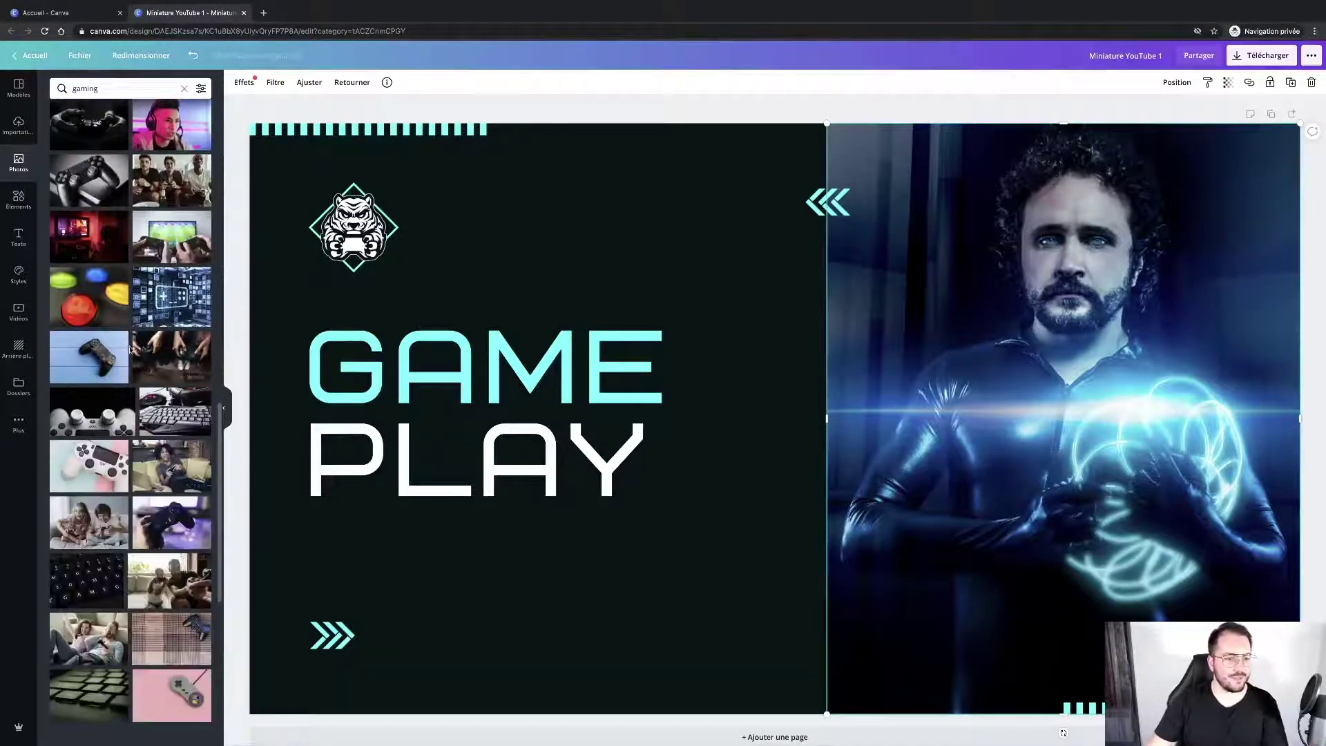
{"action": "scroll", "coordinate": [202, 627], "scroll_direction": "down", "scroll_amount": 2}
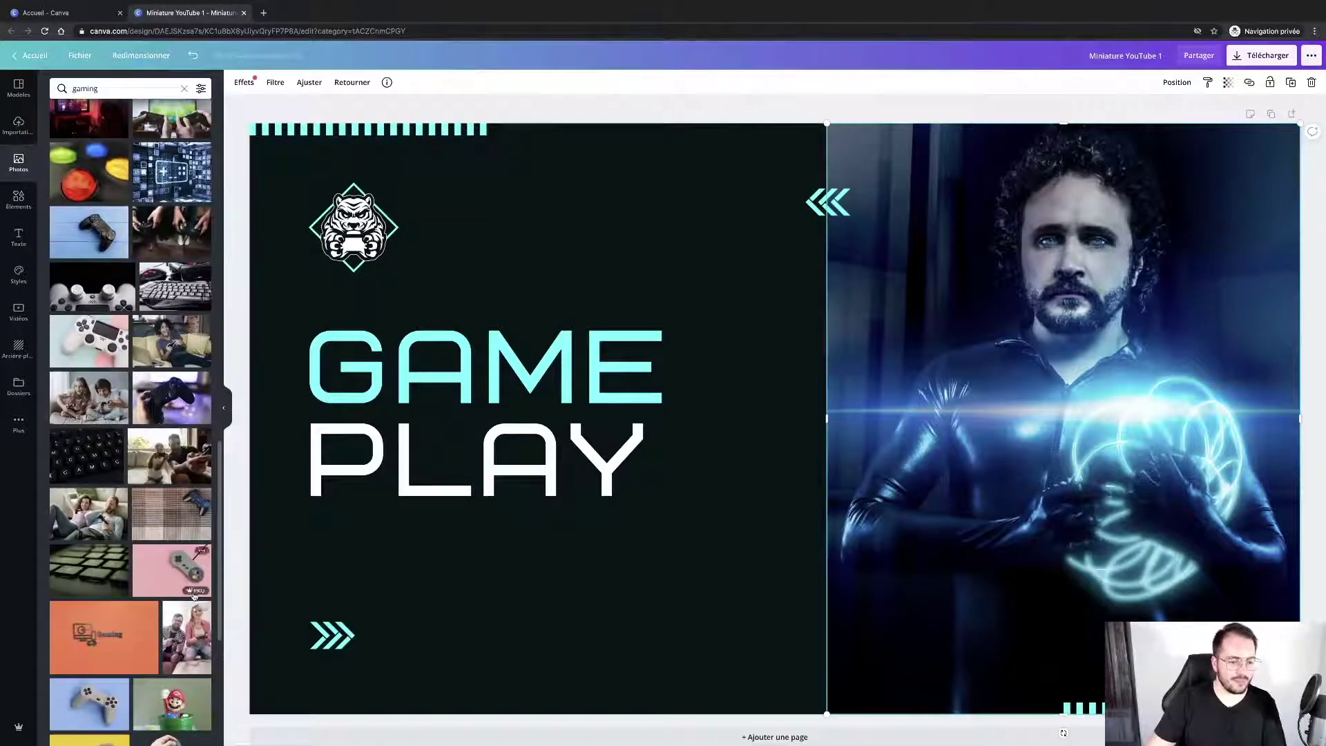
{"action": "scroll", "coordinate": [194, 598], "scroll_direction": "down", "scroll_amount": 5}
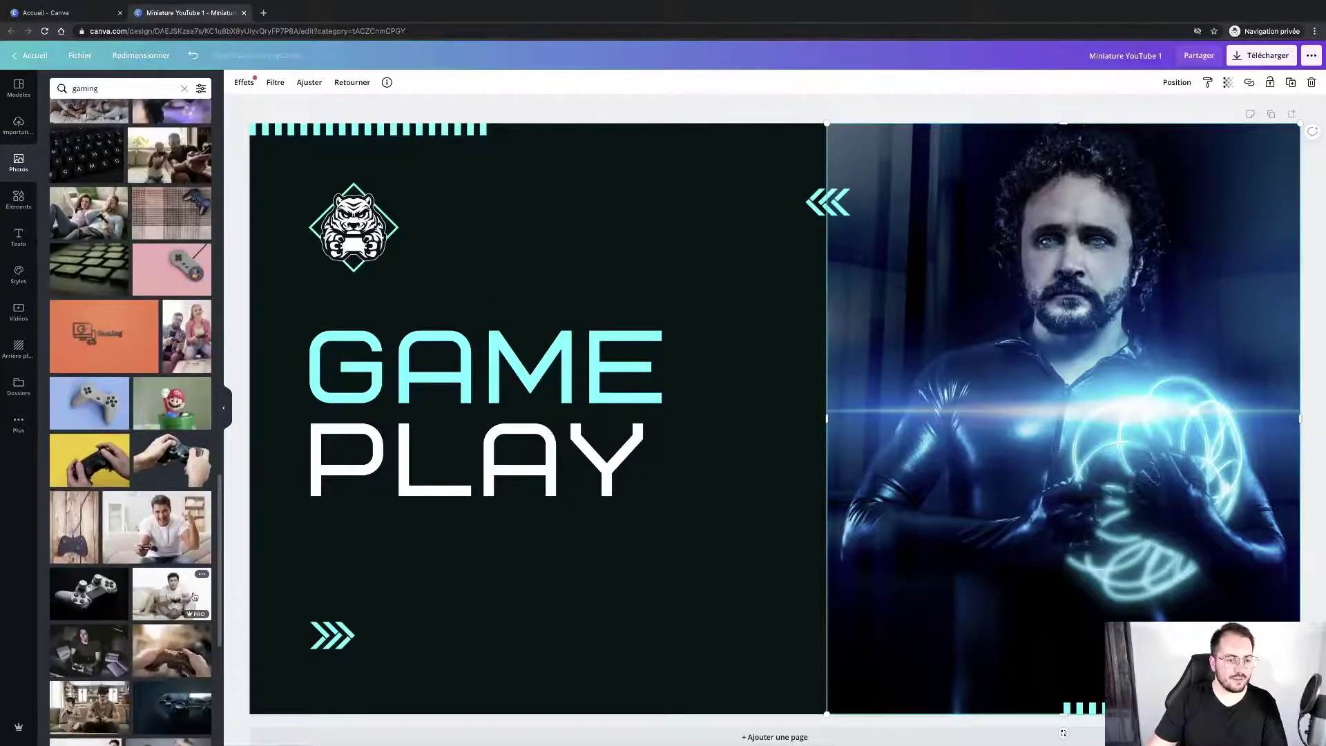
{"action": "scroll", "coordinate": [194, 598], "scroll_direction": "down", "scroll_amount": 2}
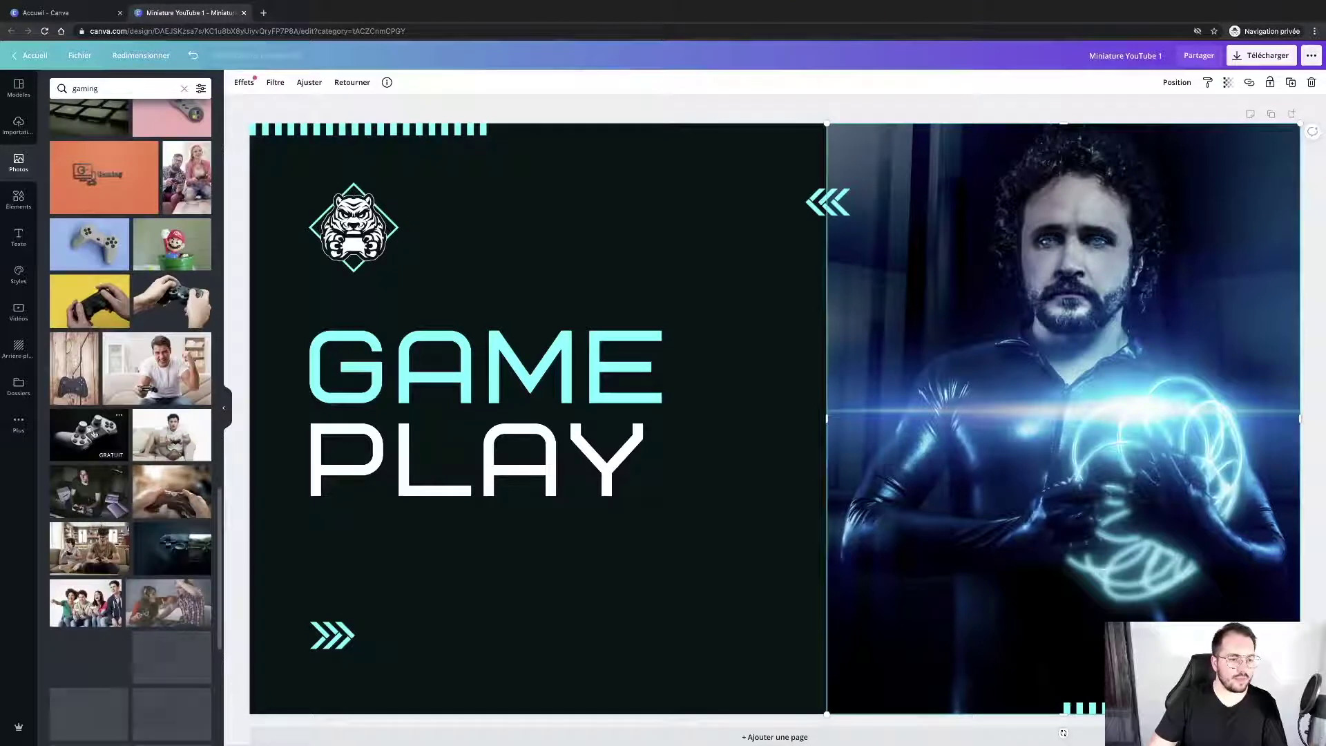
{"action": "scroll", "coordinate": [95, 434], "scroll_direction": "down", "scroll_amount": 2}
{"action": "scroll", "coordinate": [184, 680], "scroll_direction": "down", "scroll_amount": 2}
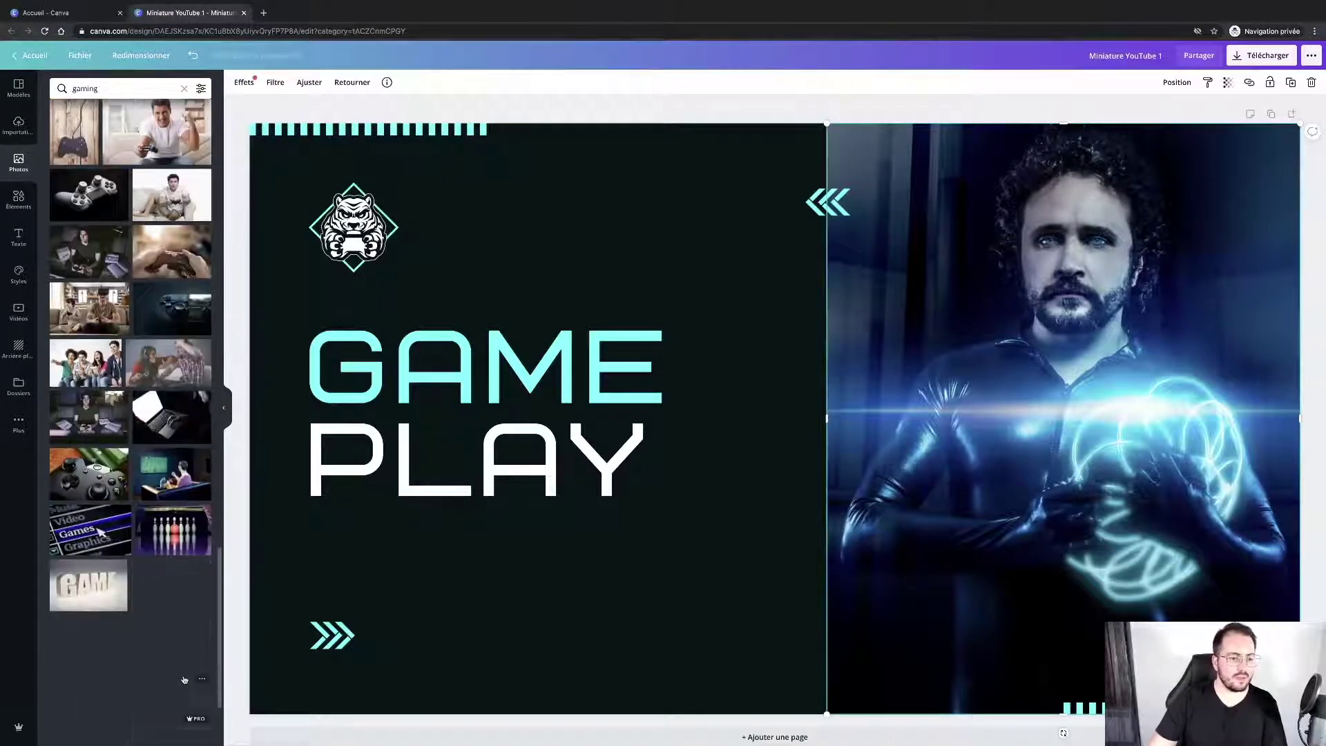
{"action": "scroll", "coordinate": [184, 680], "scroll_direction": "down", "scroll_amount": 2}
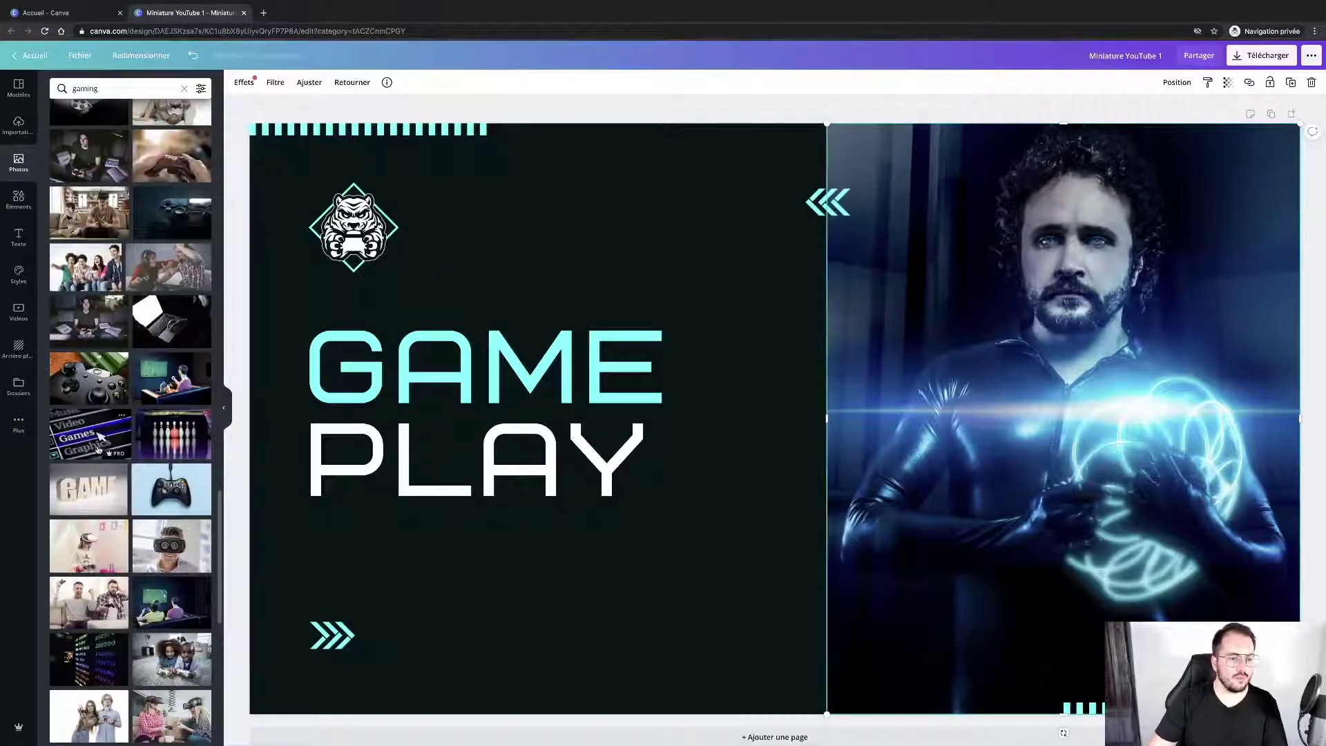
{"action": "scroll", "coordinate": [102, 431], "scroll_direction": "down", "scroll_amount": 1}
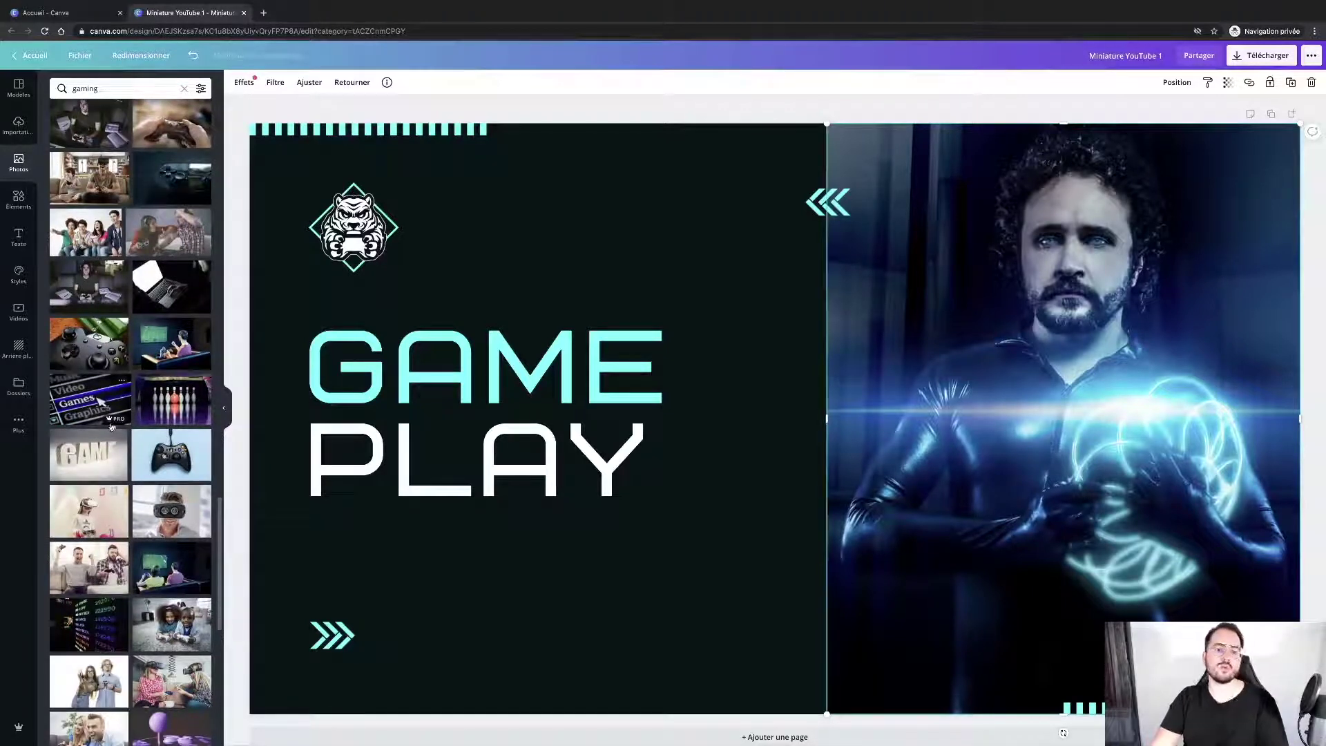
{"action": "scroll", "coordinate": [113, 424], "scroll_direction": "down", "scroll_amount": 3}
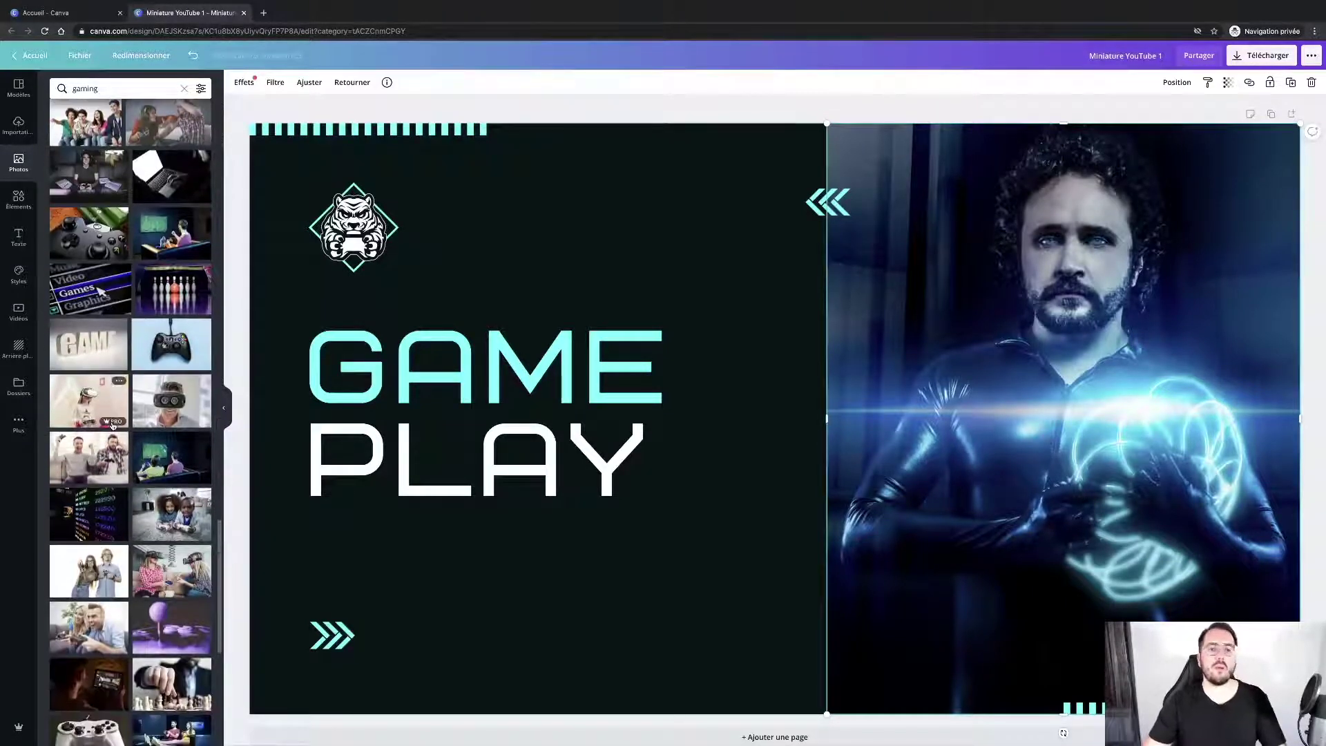
{"action": "scroll", "coordinate": [113, 425], "scroll_direction": "down", "scroll_amount": 6}
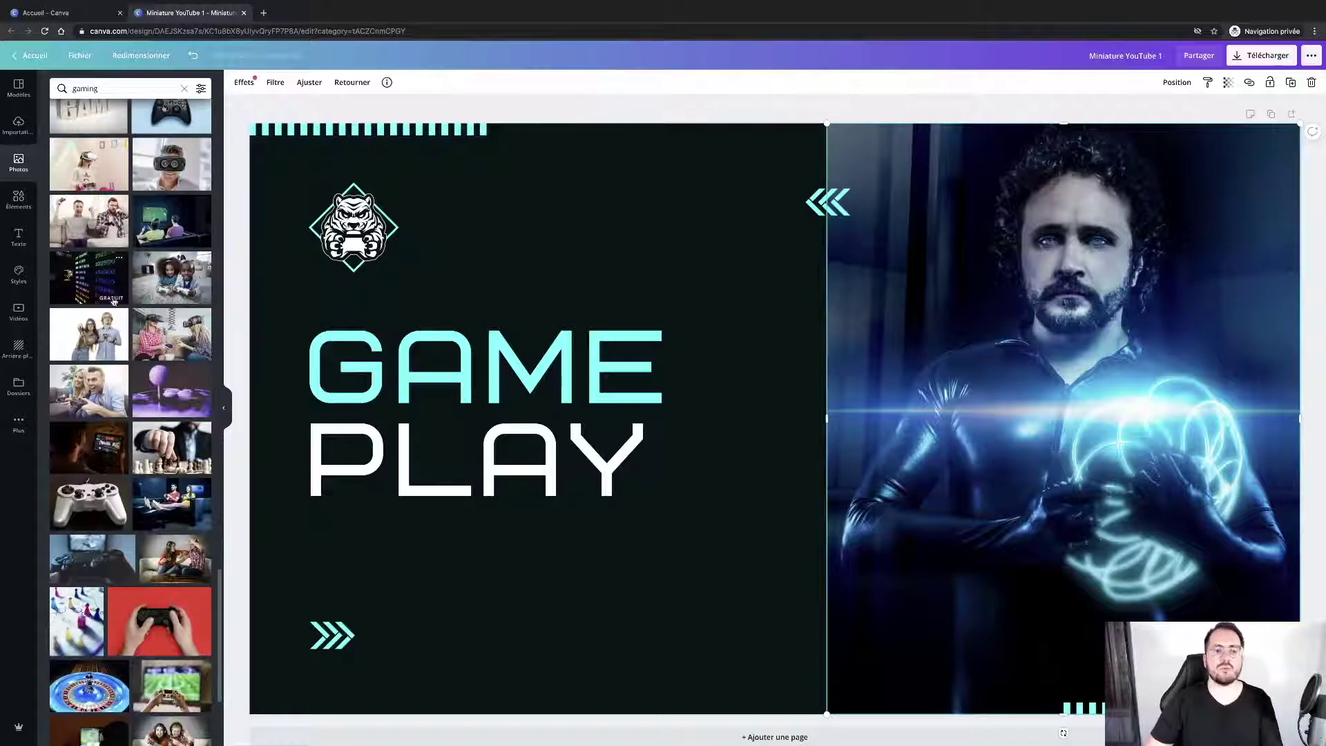
{"action": "scroll", "coordinate": [127, 387], "scroll_direction": "down", "scroll_amount": 4}
{"action": "scroll", "coordinate": [127, 390], "scroll_direction": "down", "scroll_amount": 8}
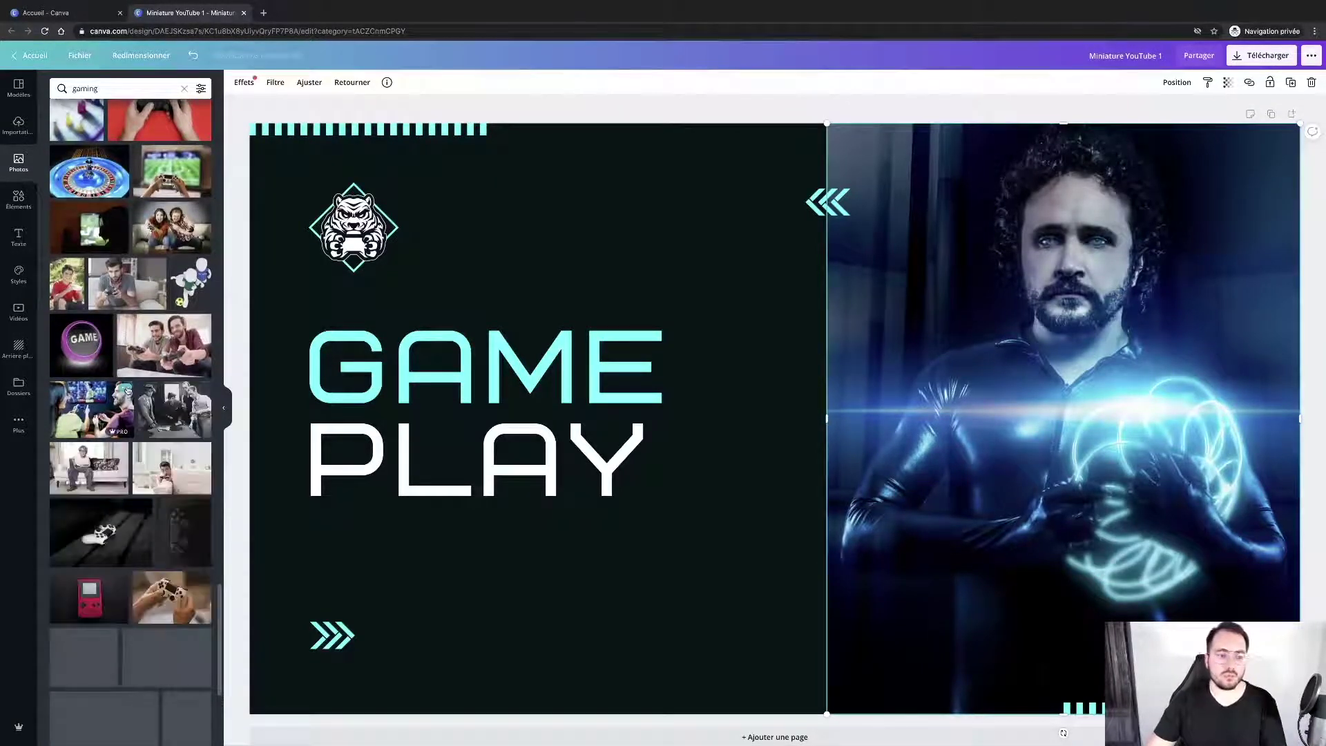
{"action": "scroll", "coordinate": [127, 390], "scroll_direction": "down", "scroll_amount": 3}
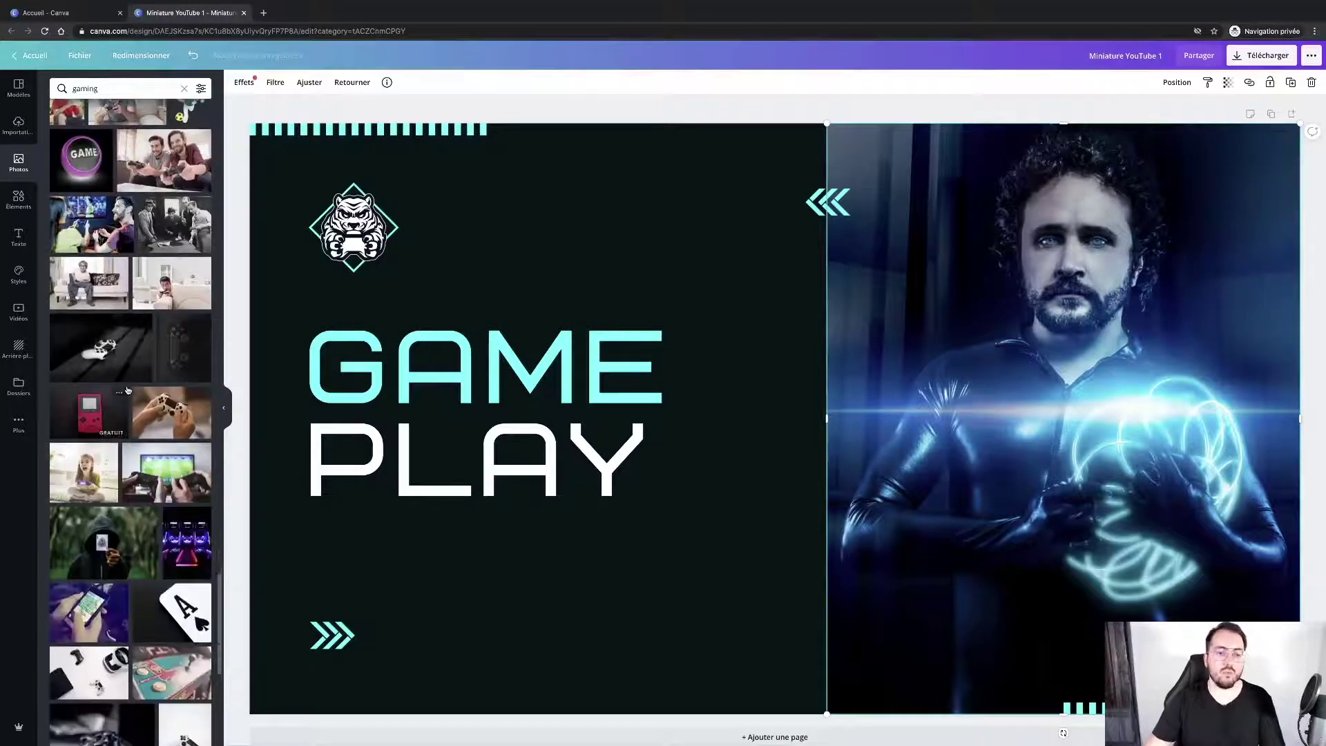
{"action": "scroll", "coordinate": [127, 390], "scroll_direction": "down", "scroll_amount": 5}
{"action": "scroll", "coordinate": [127, 390], "scroll_direction": "down", "scroll_amount": 6}
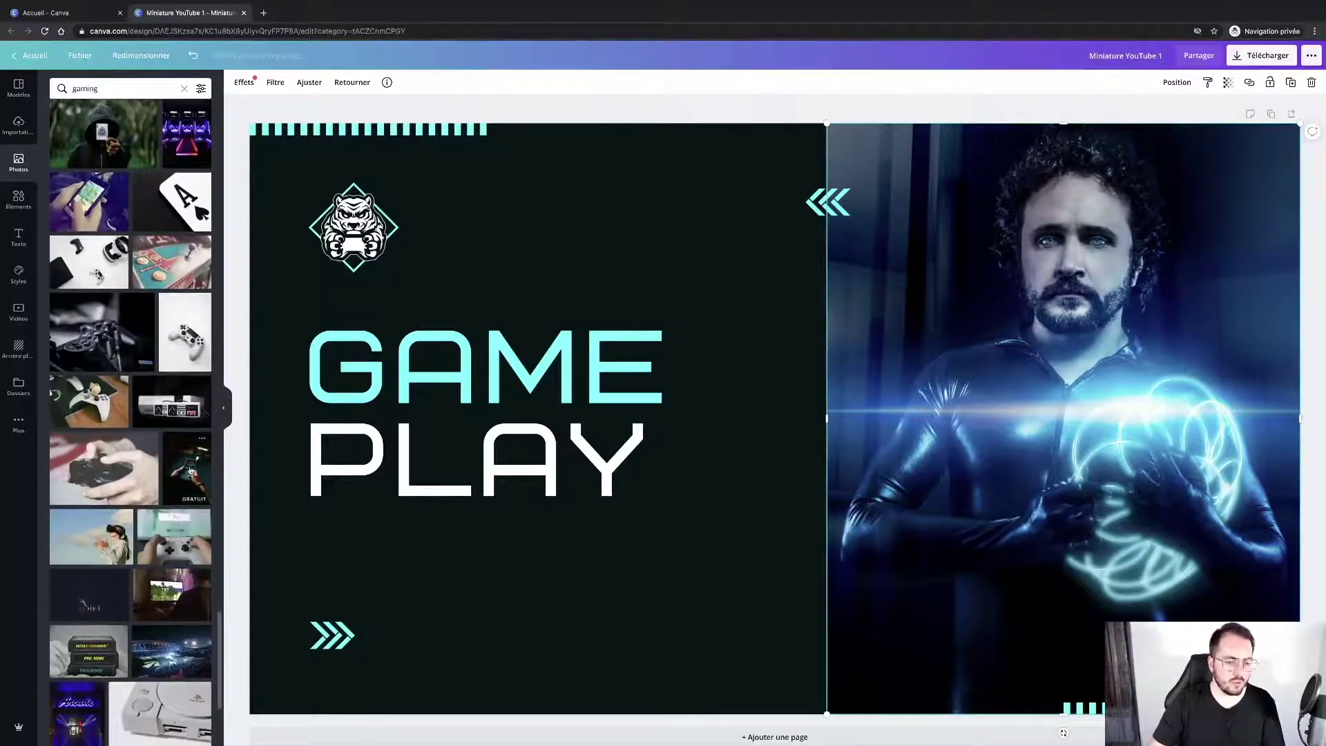
{"action": "scroll", "coordinate": [191, 470], "scroll_direction": "down", "scroll_amount": 3}
{"action": "scroll", "coordinate": [191, 470], "scroll_direction": "down", "scroll_amount": 3}
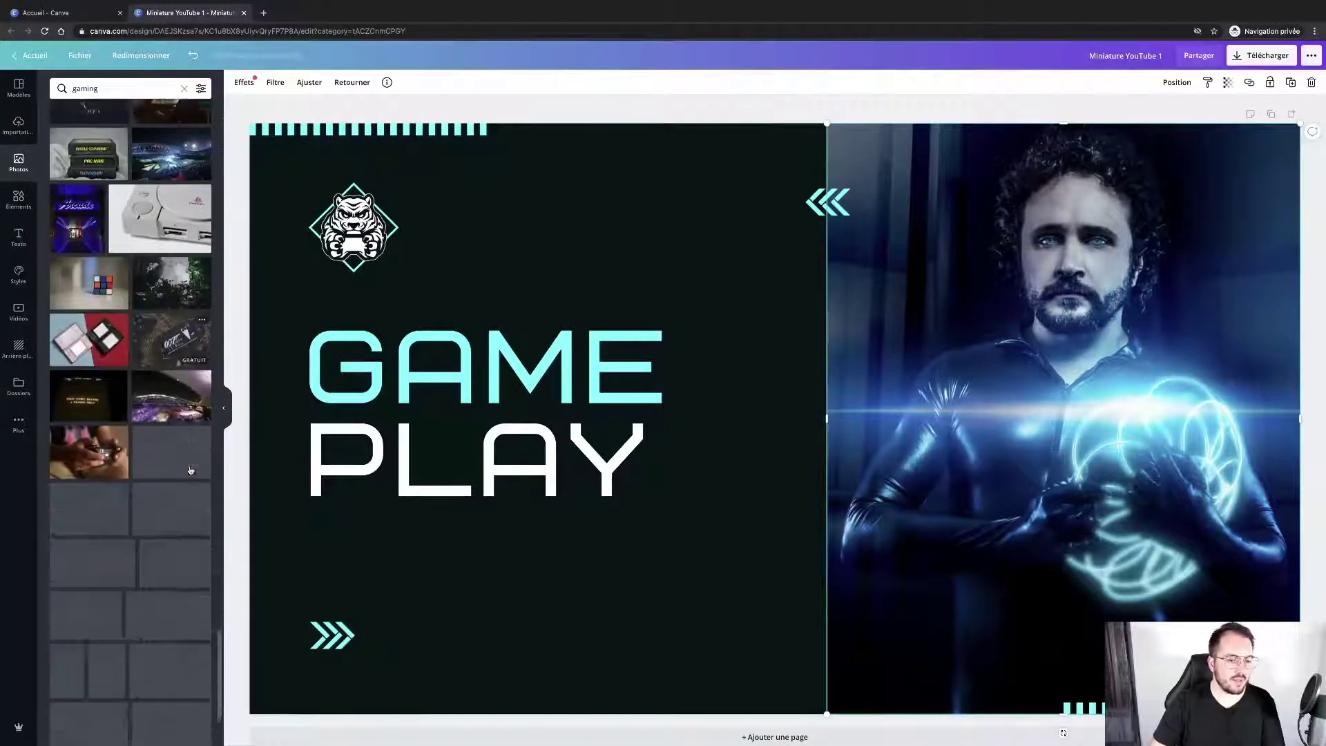
{"action": "scroll", "coordinate": [191, 470], "scroll_direction": "down", "scroll_amount": 3}
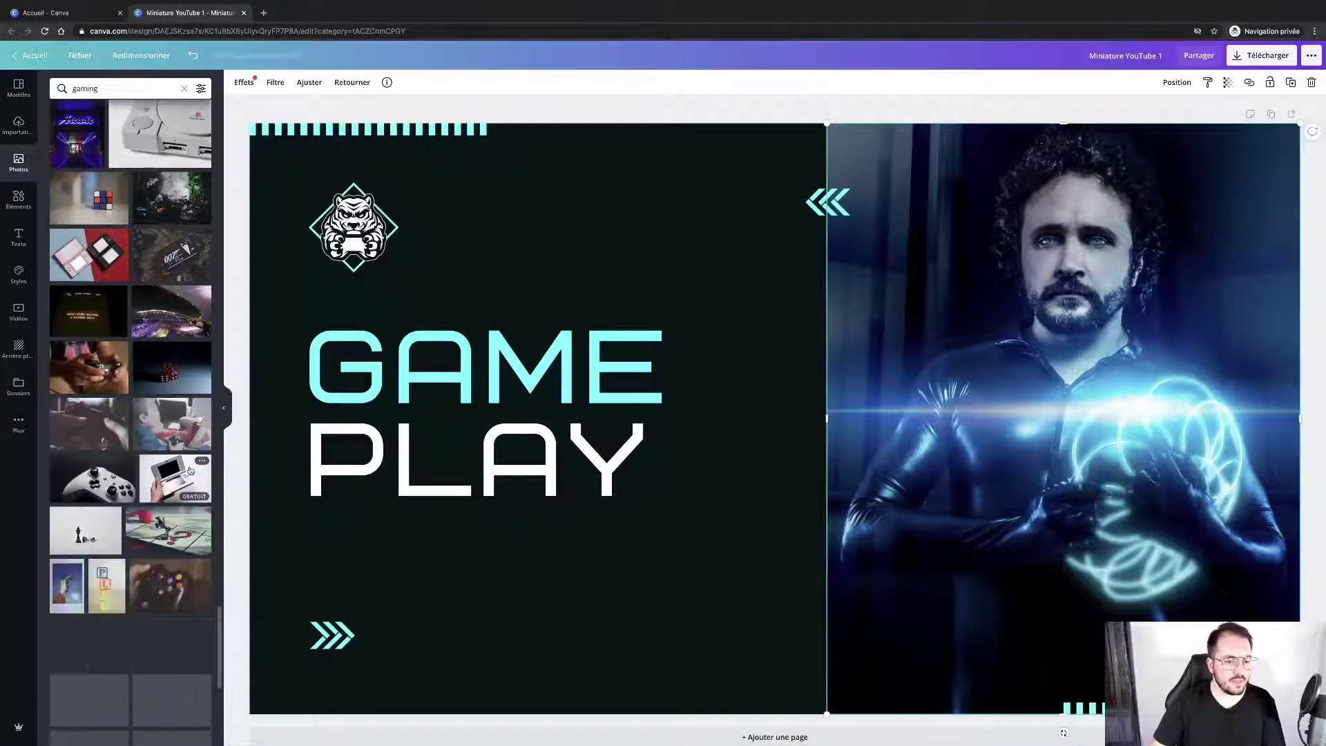
{"action": "scroll", "coordinate": [191, 470], "scroll_direction": "down", "scroll_amount": 2}
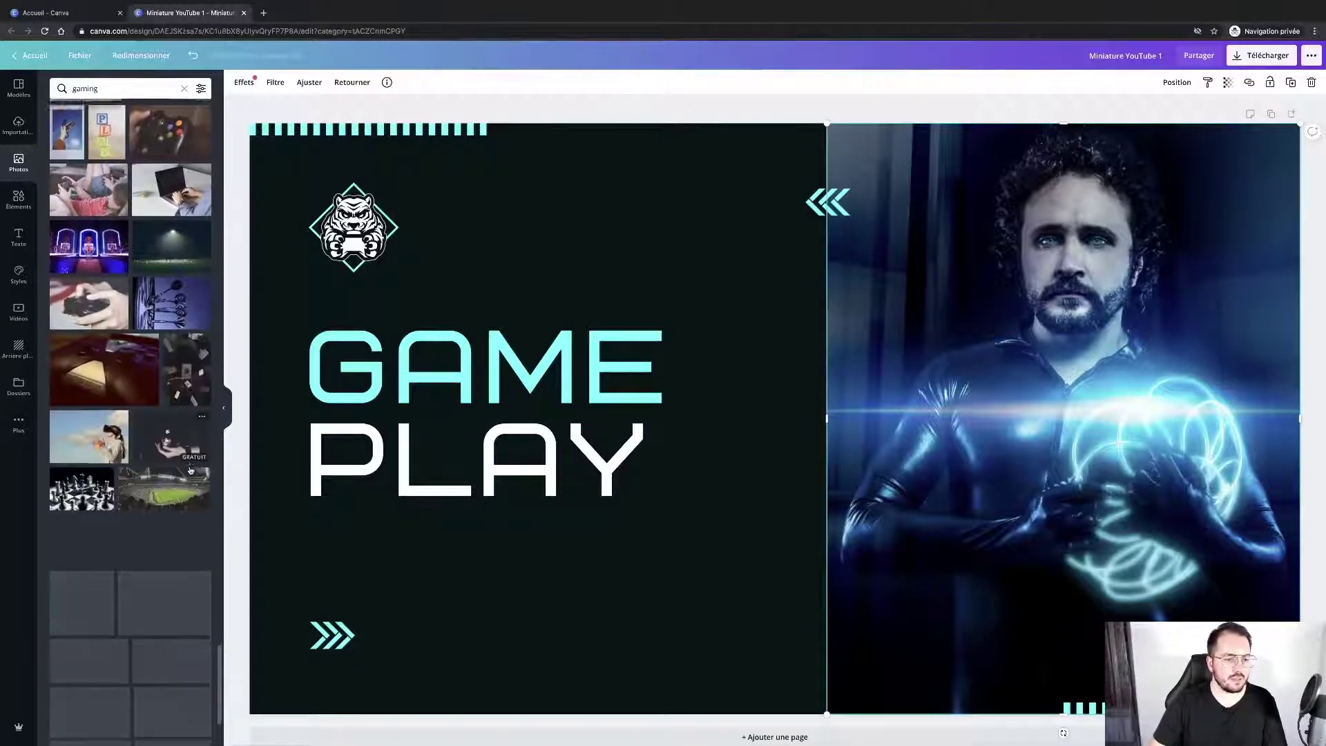
{"action": "scroll", "coordinate": [191, 470], "scroll_direction": "down", "scroll_amount": 2}
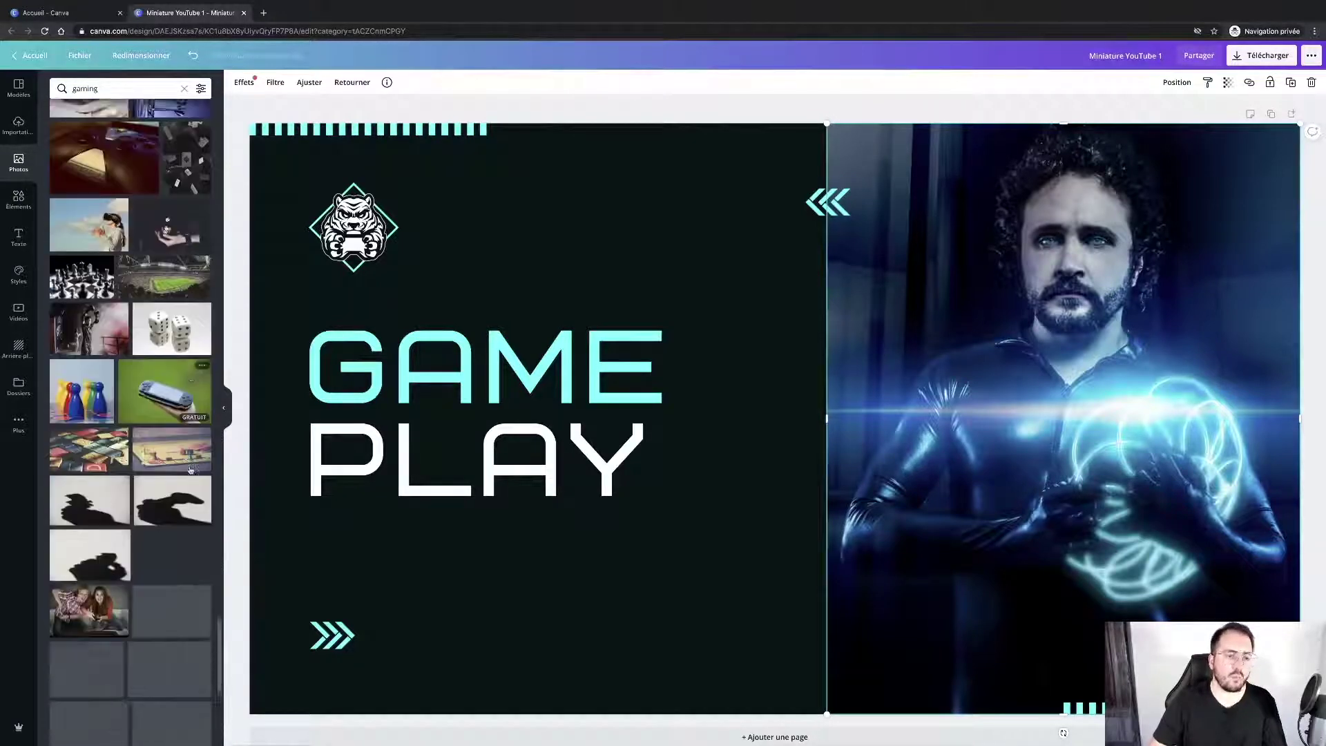
{"action": "scroll", "coordinate": [191, 470], "scroll_direction": "down", "scroll_amount": 5}
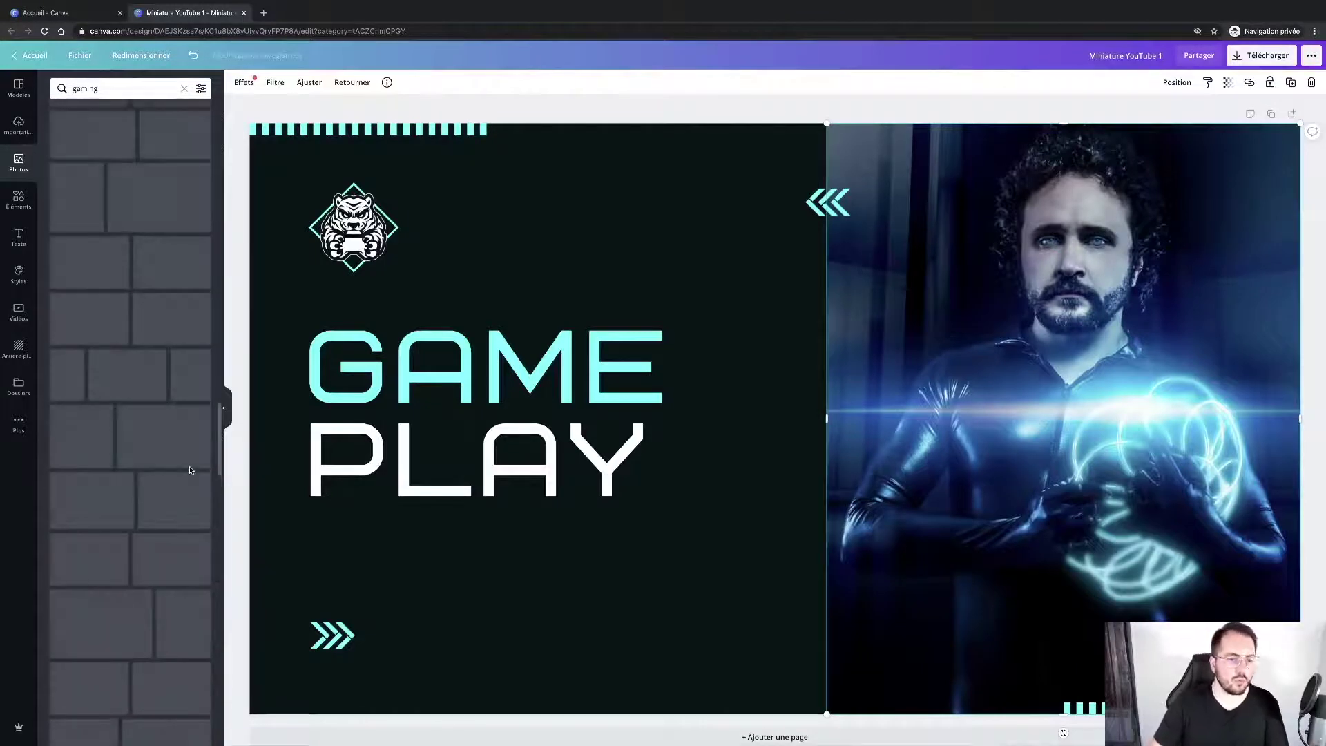
{"action": "scroll", "coordinate": [191, 470], "scroll_direction": "up", "scroll_amount": 10}
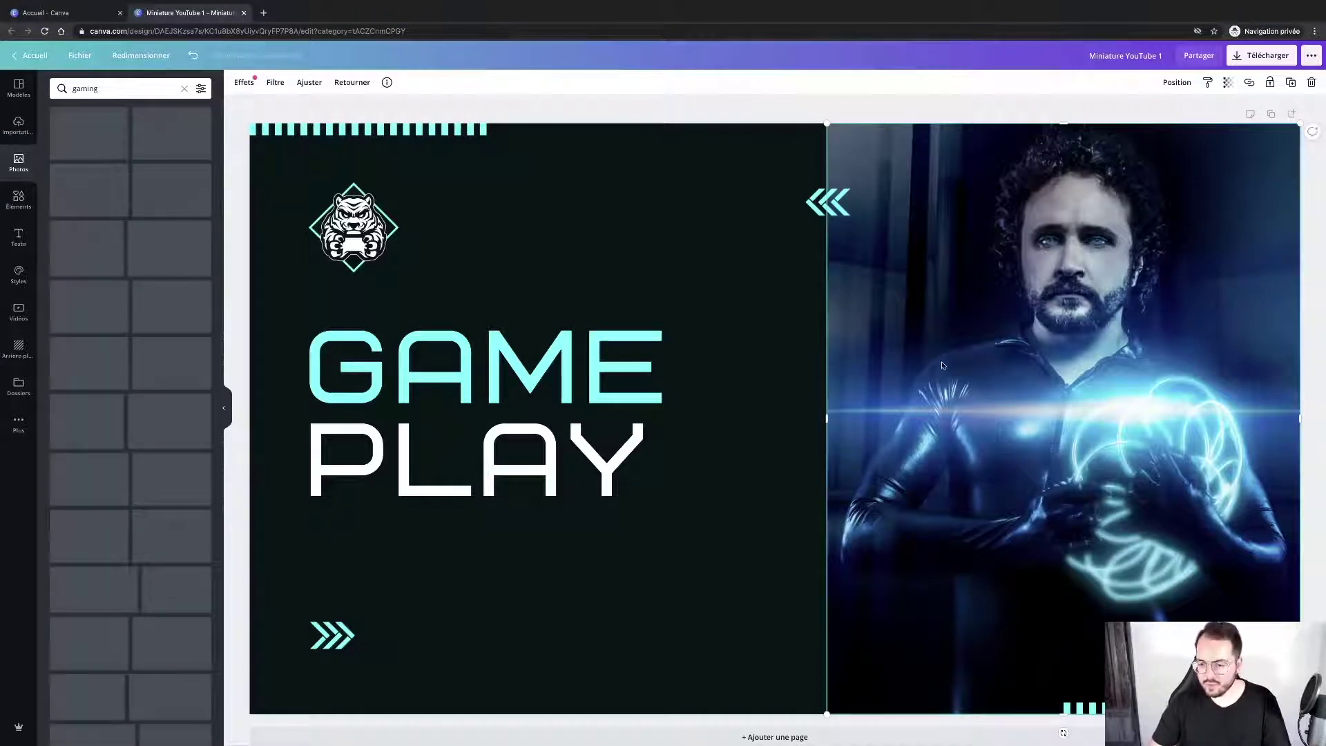
- Replace the man's photo with the blue-lit game controller photo, aligned to the page's upper-right corner
{"action": "left_click_drag", "start_coordinate": [978, 330], "coordinate": [814, 373]}
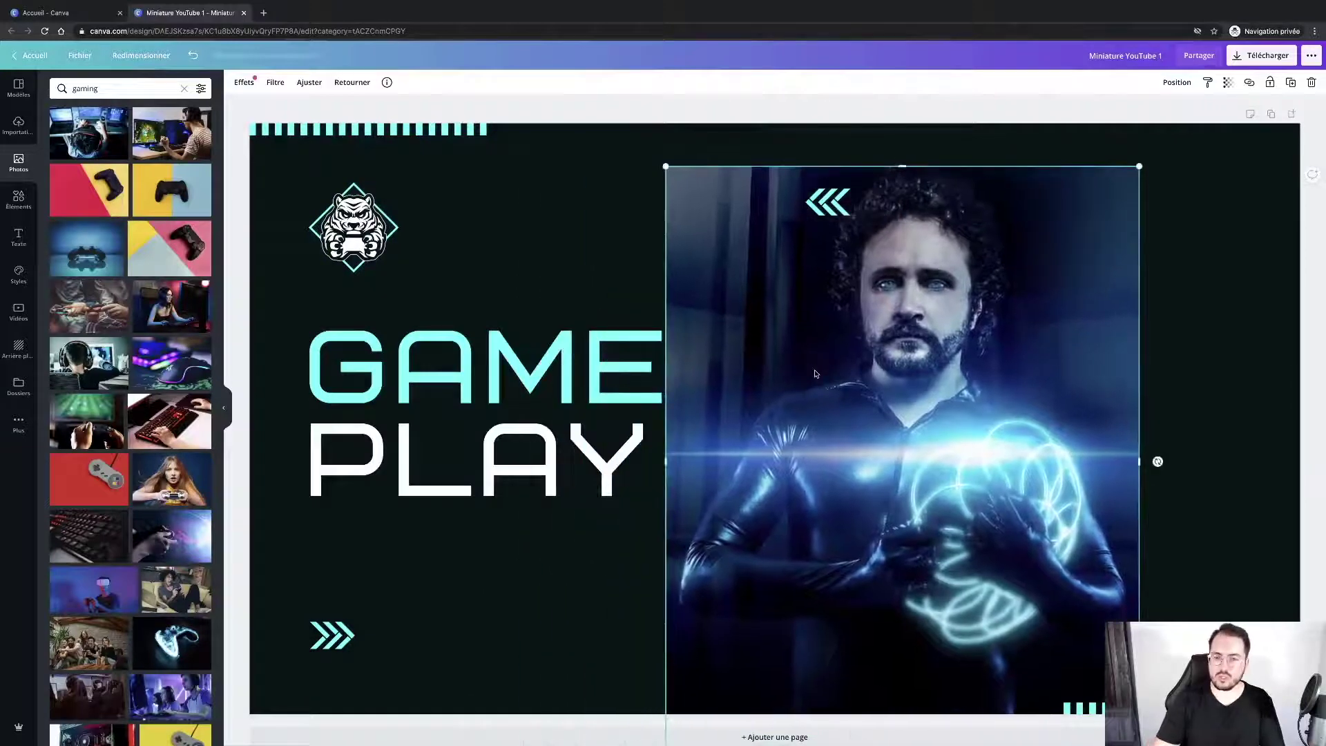
{"action": "key", "text": "Delete"}
{"action": "left_click_drag", "start_coordinate": [89, 259], "coordinate": [732, 243]}
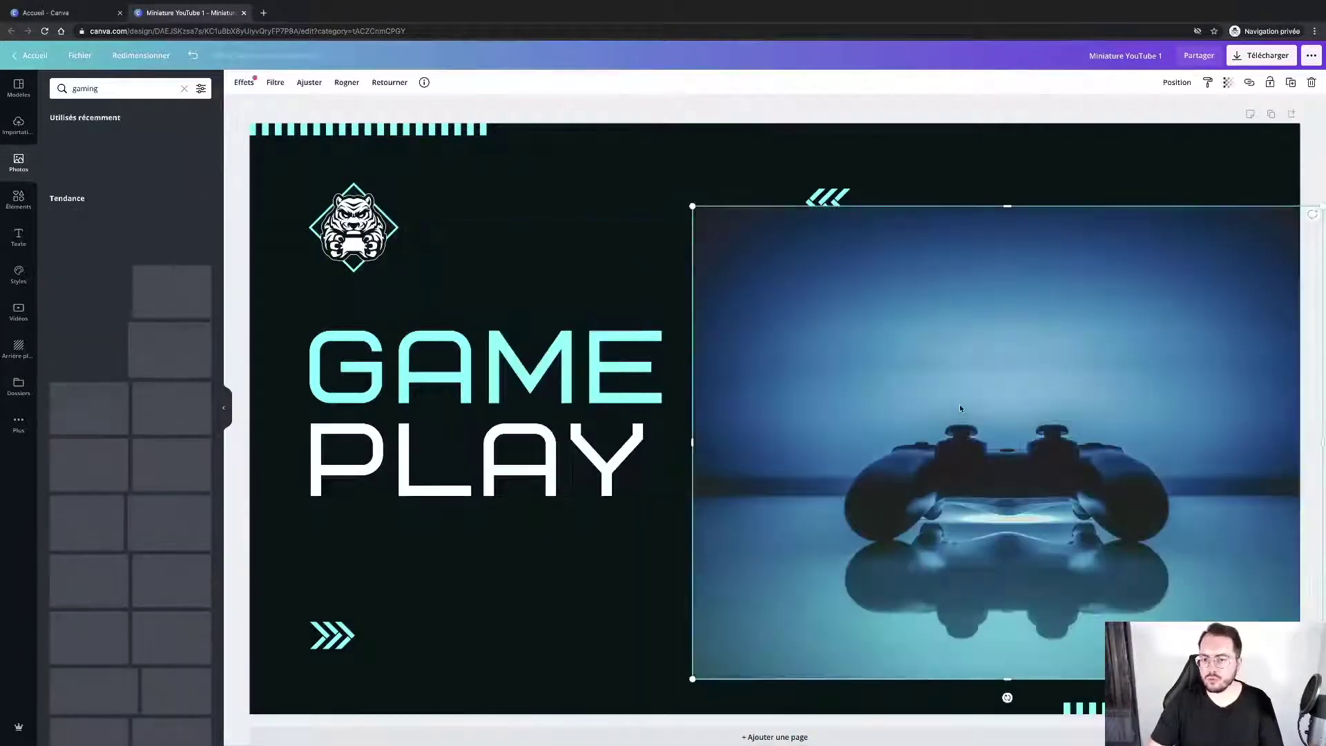
{"action": "left_click_drag", "start_coordinate": [956, 409], "coordinate": [936, 326]}
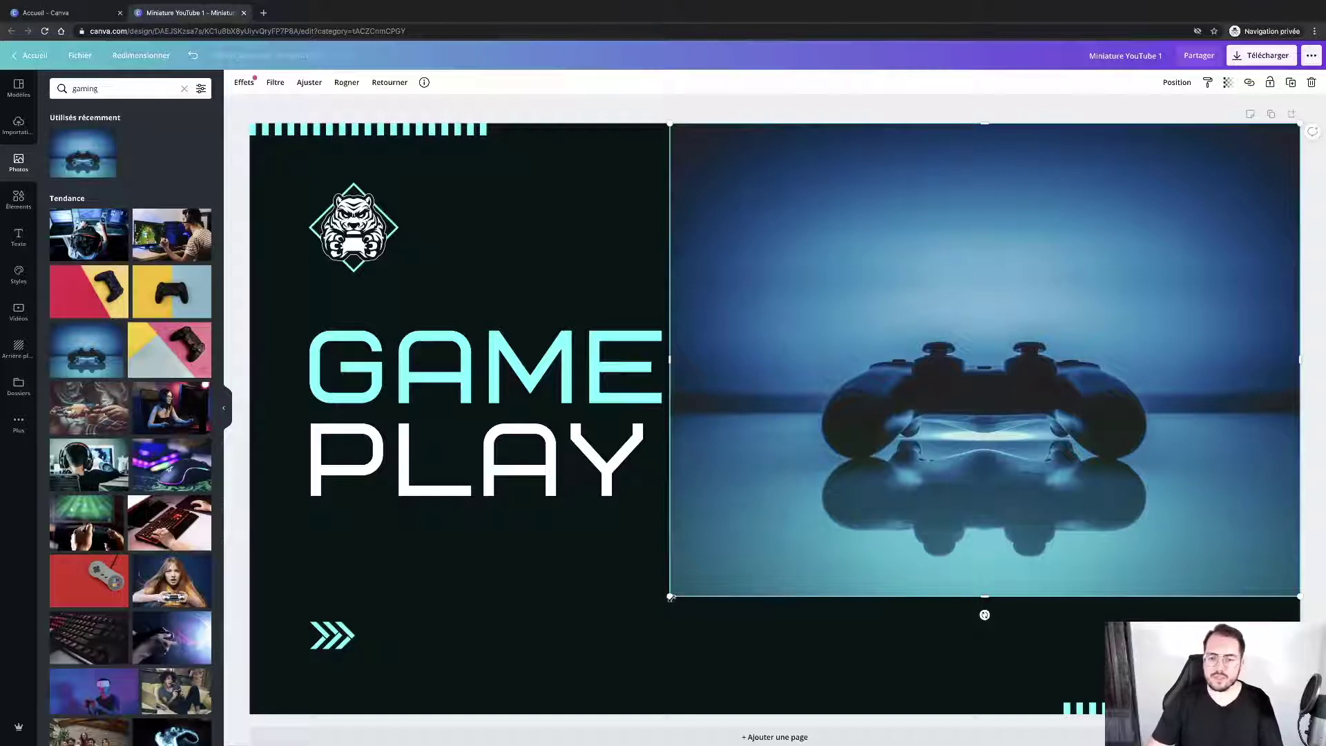
- Shrink the controller photo, stretch it down to the page's lower edge, and move the covered striped bar onto the dark area
{"action": "left_click_drag", "start_coordinate": [670, 598], "coordinate": [966, 607]}
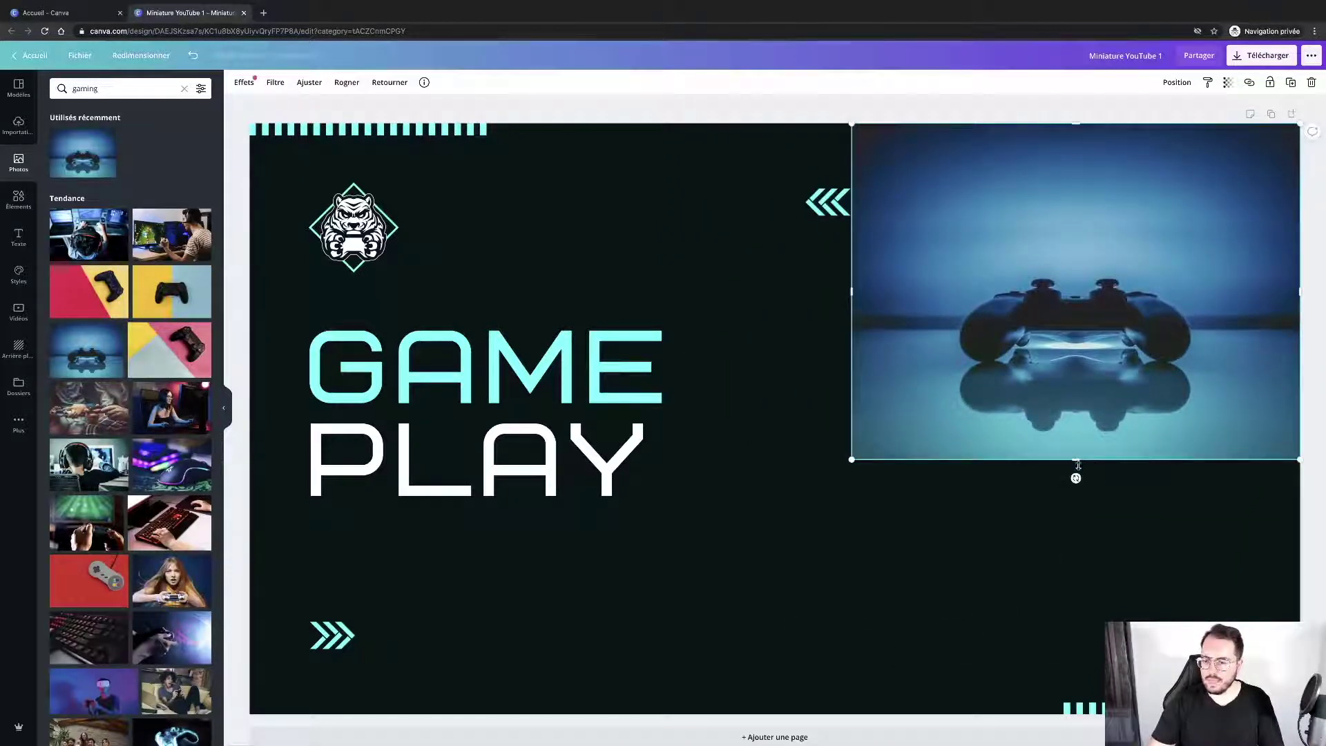
{"action": "left_click_drag", "start_coordinate": [1078, 465], "coordinate": [595, 618]}
{"action": "left_click", "coordinate": [1094, 715]}
{"action": "left_click", "coordinate": [897, 622]}
{"action": "left_click_drag", "start_coordinate": [1103, 695], "coordinate": [1102, 713]}
{"action": "double_click", "coordinate": [1100, 502]}
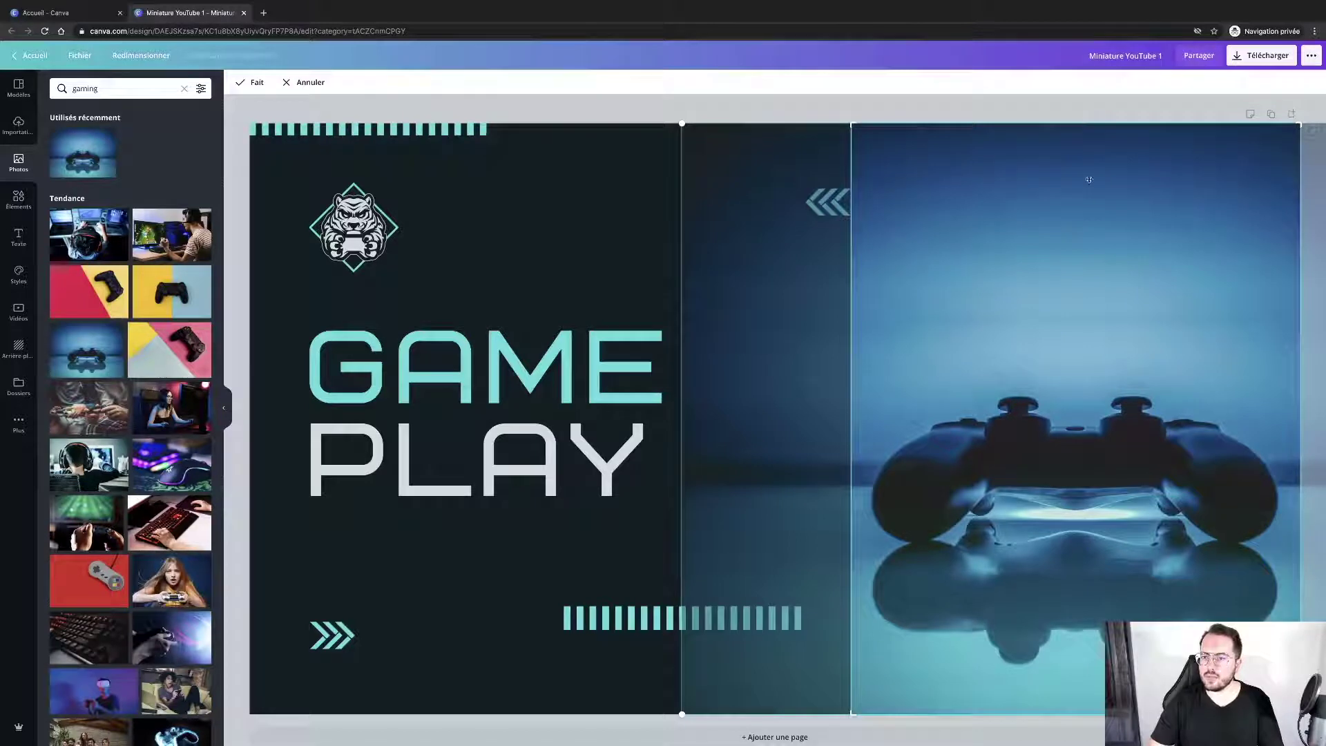
{"action": "left_click_drag", "start_coordinate": [1089, 127], "coordinate": [1087, 207]}
{"action": "left_click", "coordinate": [976, 111]}
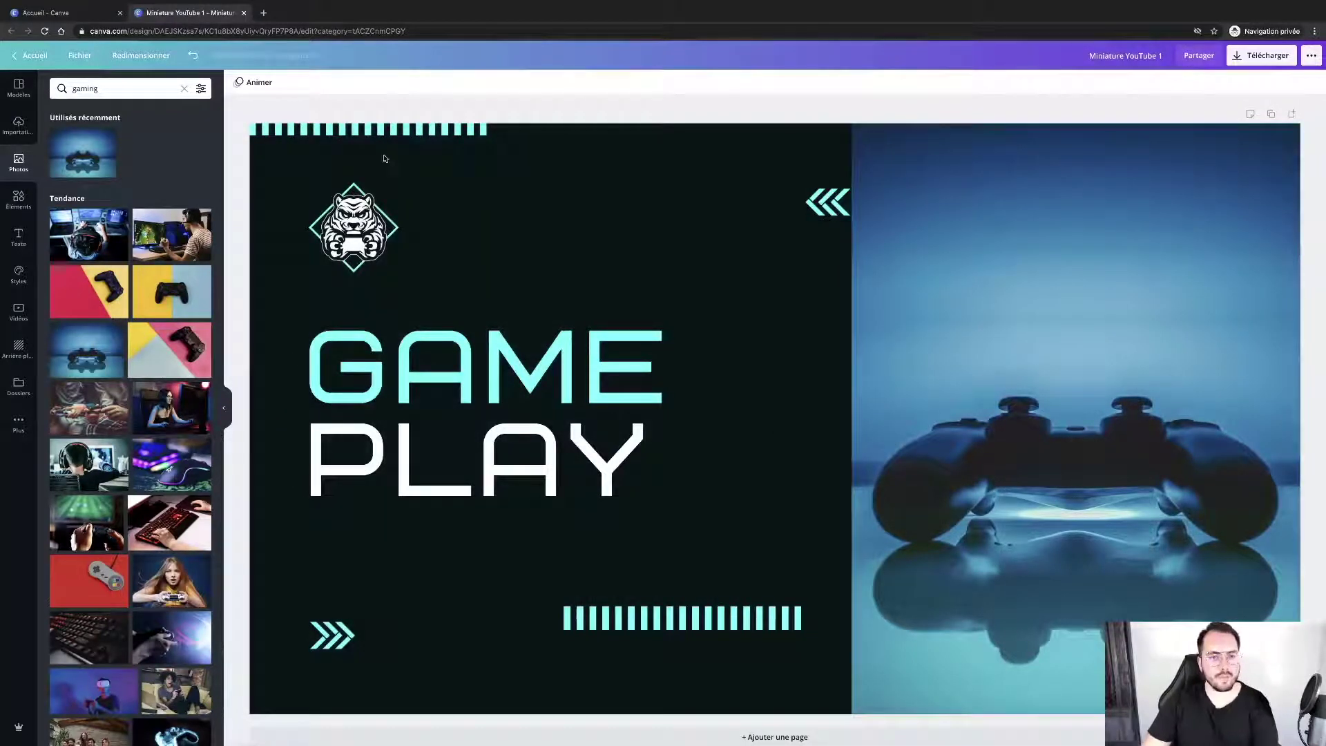
- Recolour the striped bar along the page's upper edge with the medium blue from the photo colours
{"action": "left_click", "coordinate": [375, 131]}
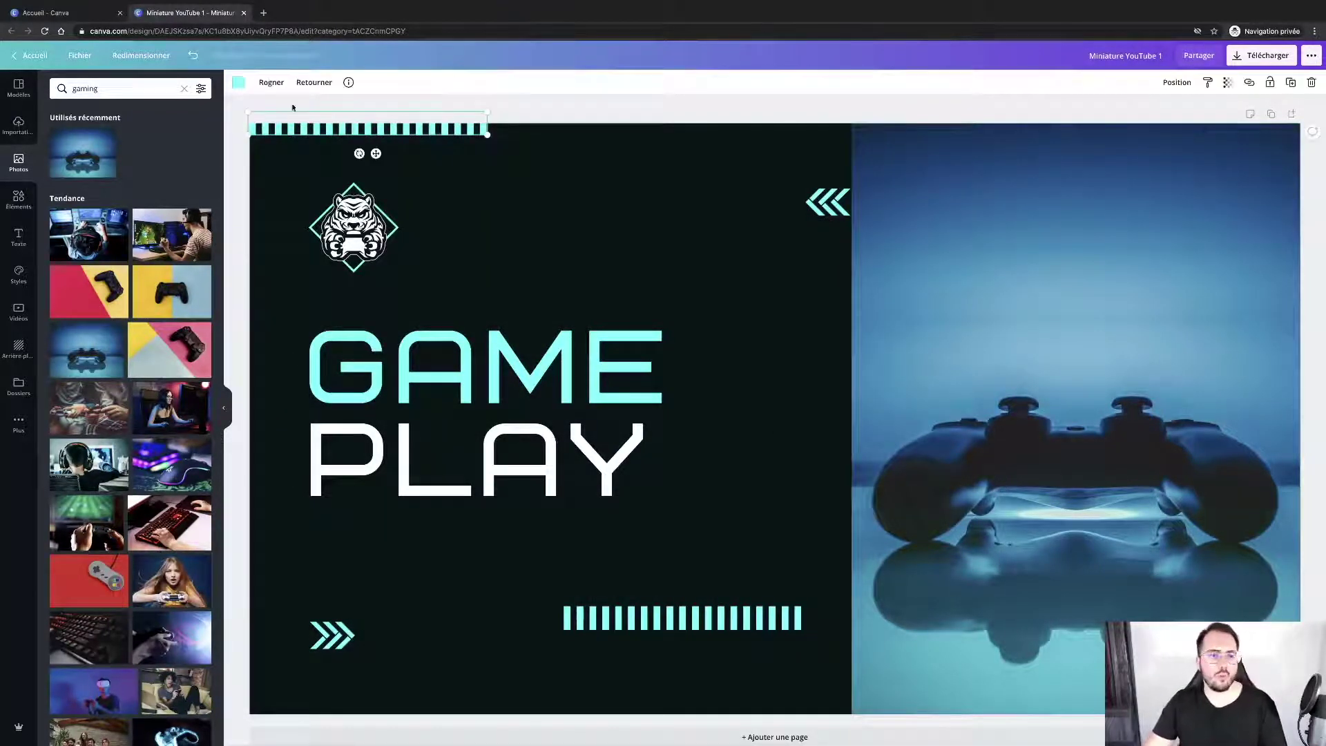
{"action": "left_click", "coordinate": [238, 83]}
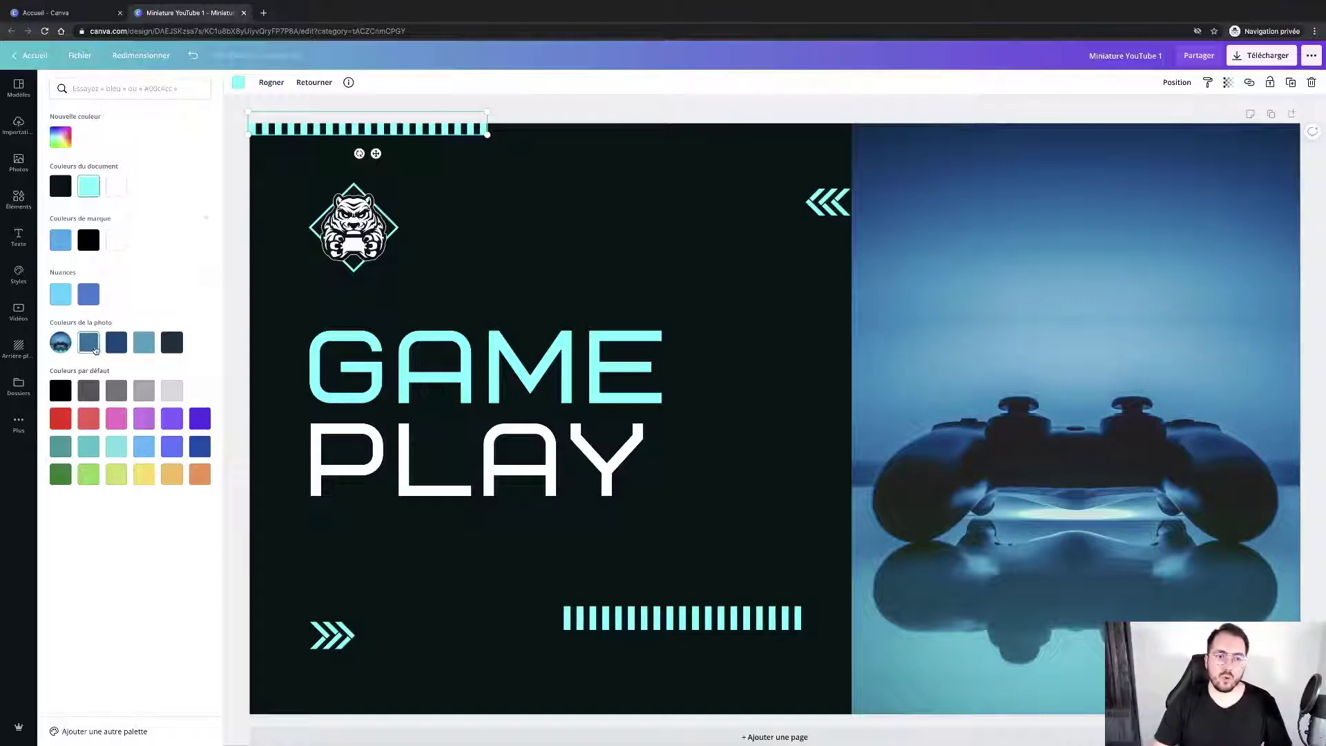
{"action": "left_click", "coordinate": [95, 349]}
- Try the photo's medium blue on the whole "GAME PLAY" title, and undo that colour change
{"action": "left_click", "coordinate": [450, 358]}
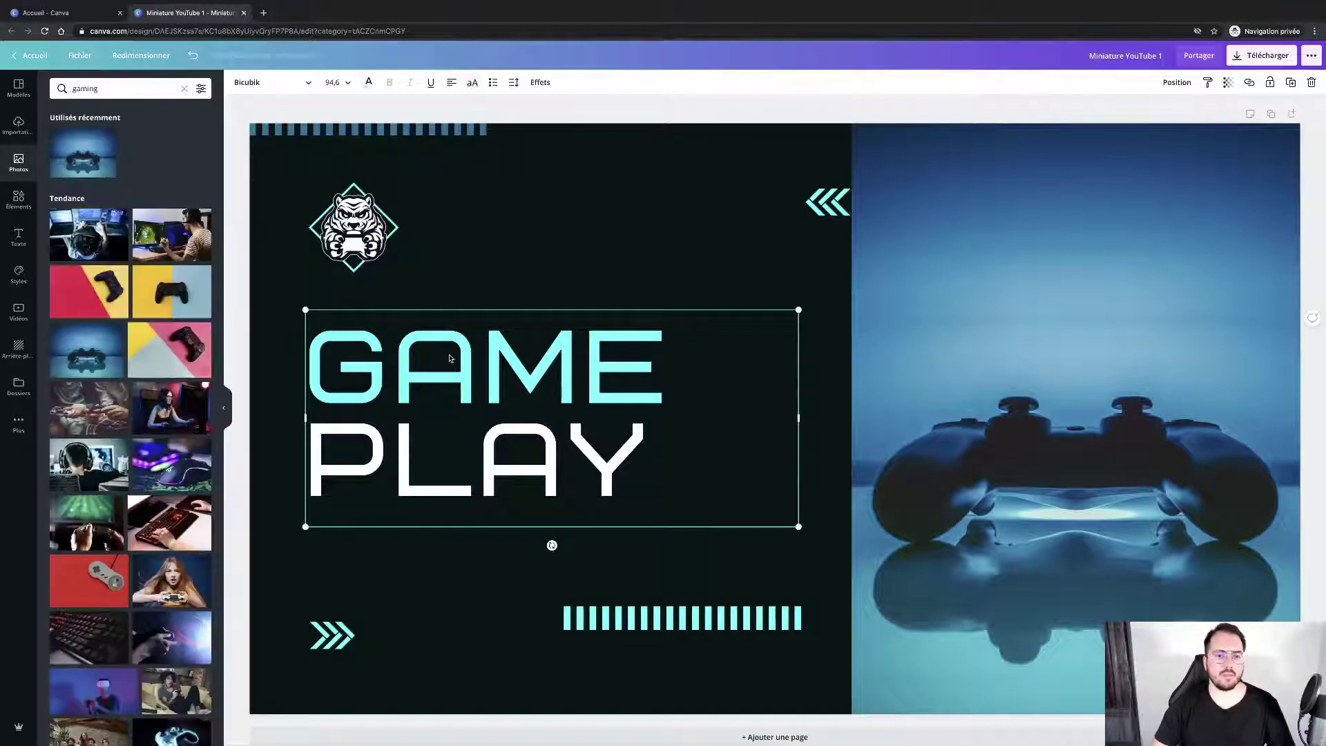
{"action": "left_click", "coordinate": [368, 82]}
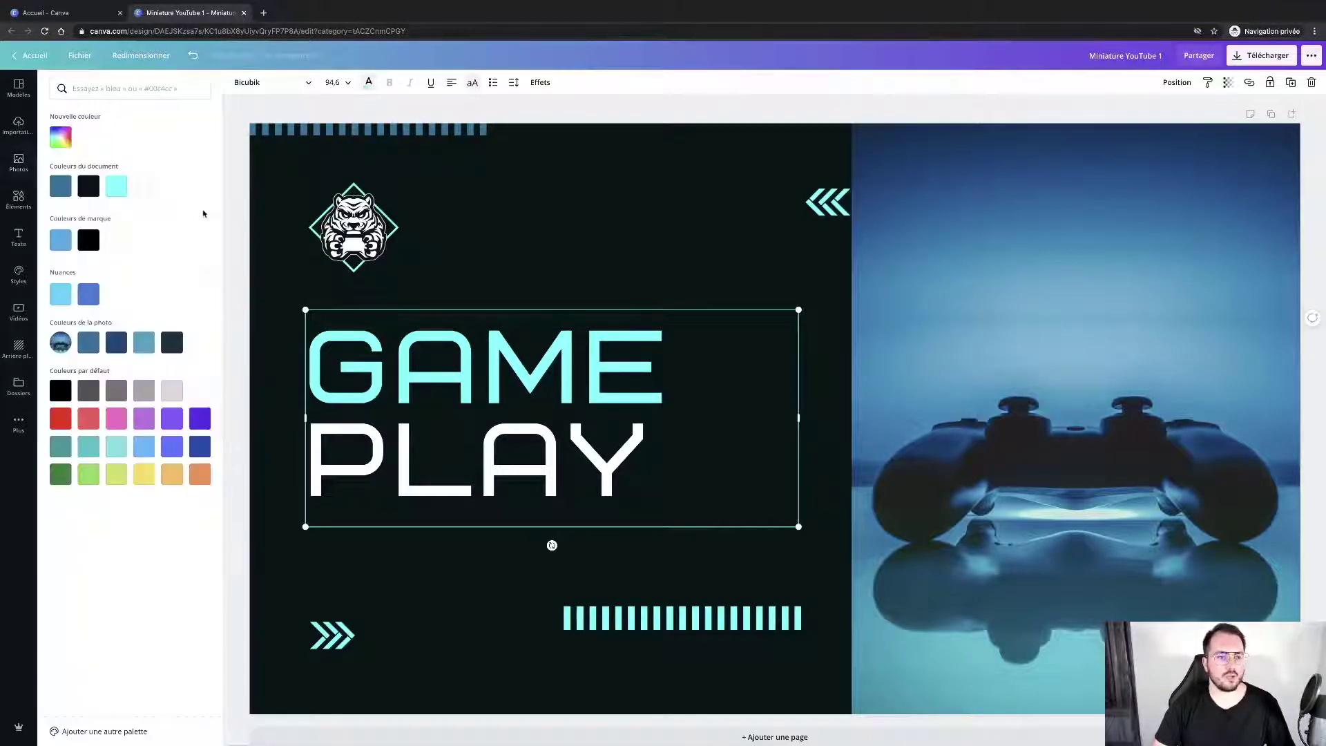
{"action": "left_click", "coordinate": [91, 347]}
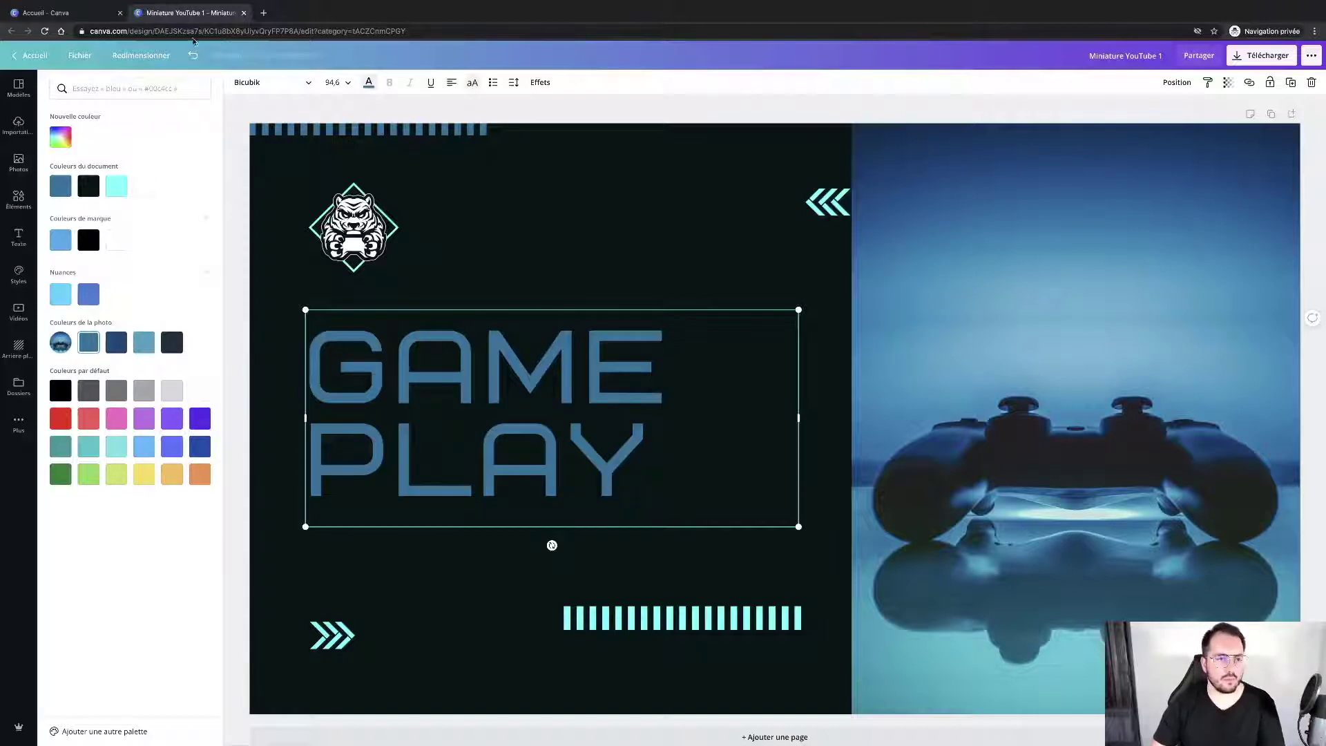
{"action": "left_click", "coordinate": [194, 56]}
- Recolour only the word "GAME" in the title with the photo's medium blue
{"action": "left_click", "coordinate": [413, 362]}
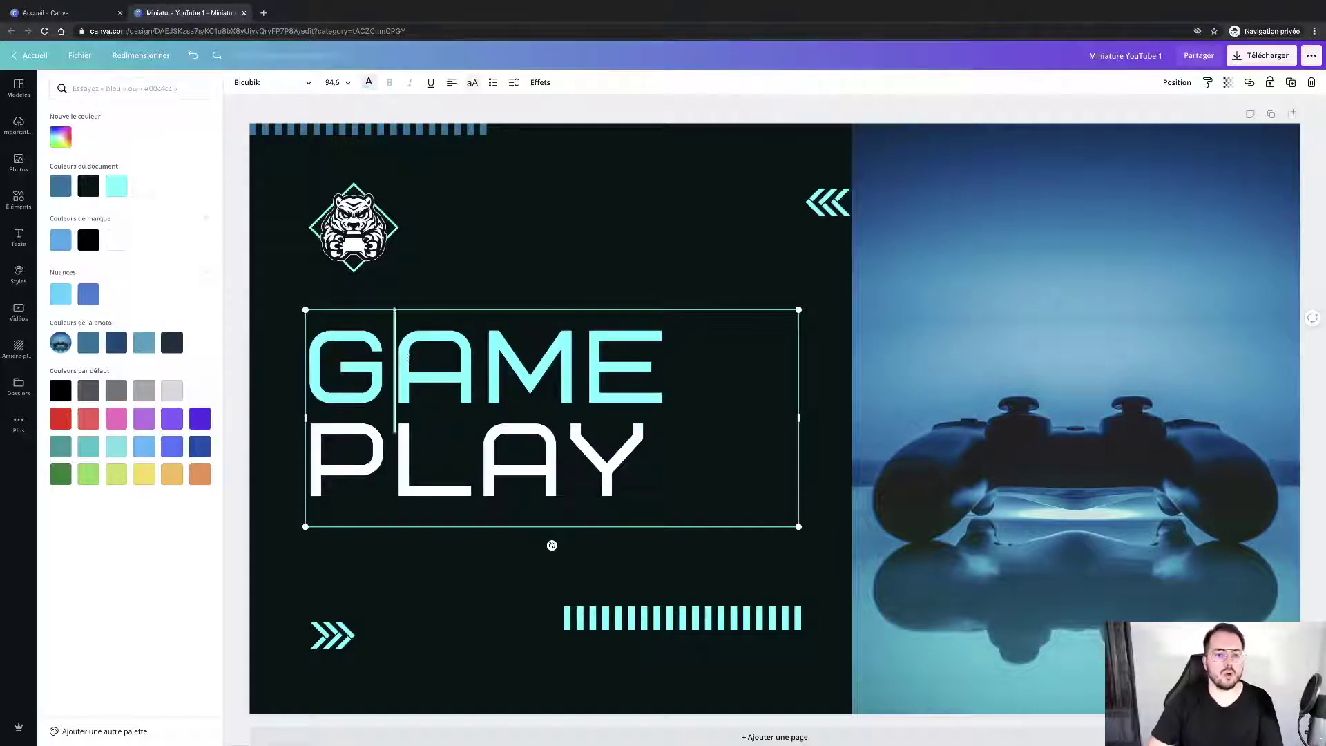
{"action": "double_click", "coordinate": [413, 362]}
{"action": "left_click", "coordinate": [368, 83]}
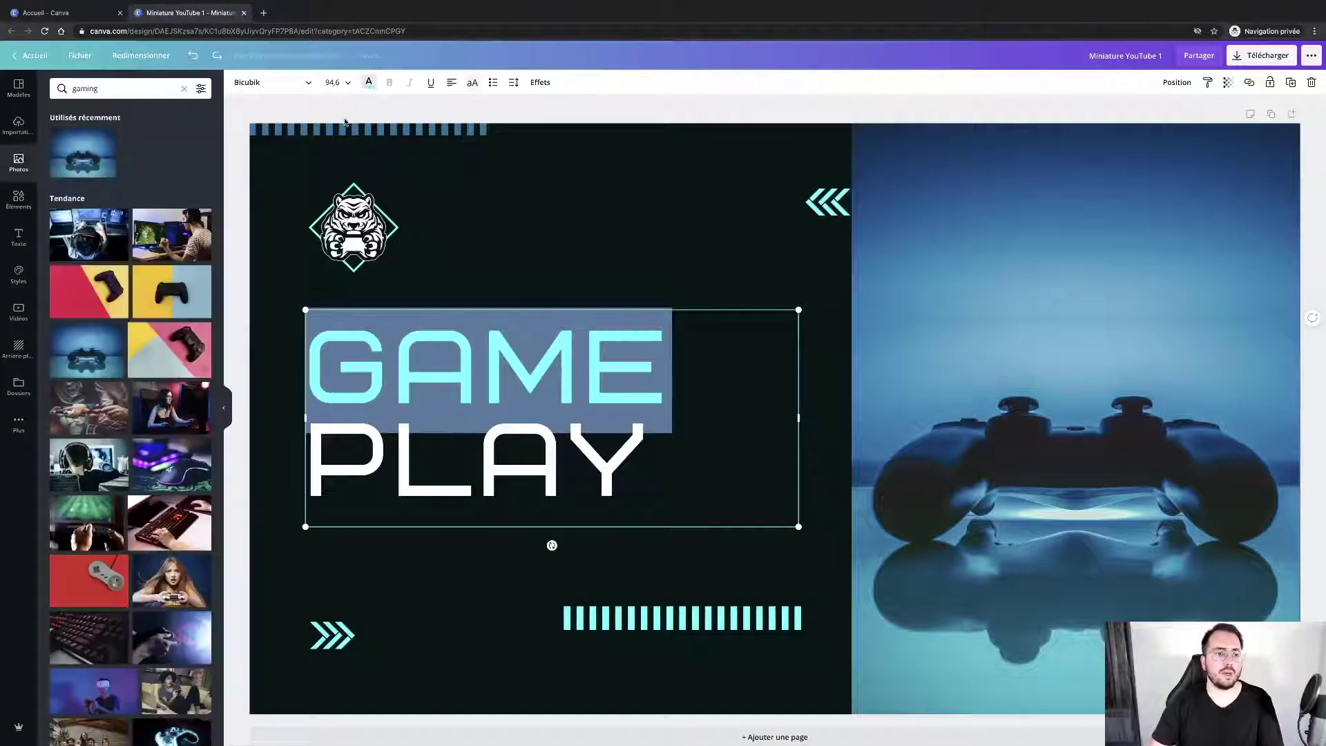
{"action": "left_click", "coordinate": [369, 83]}
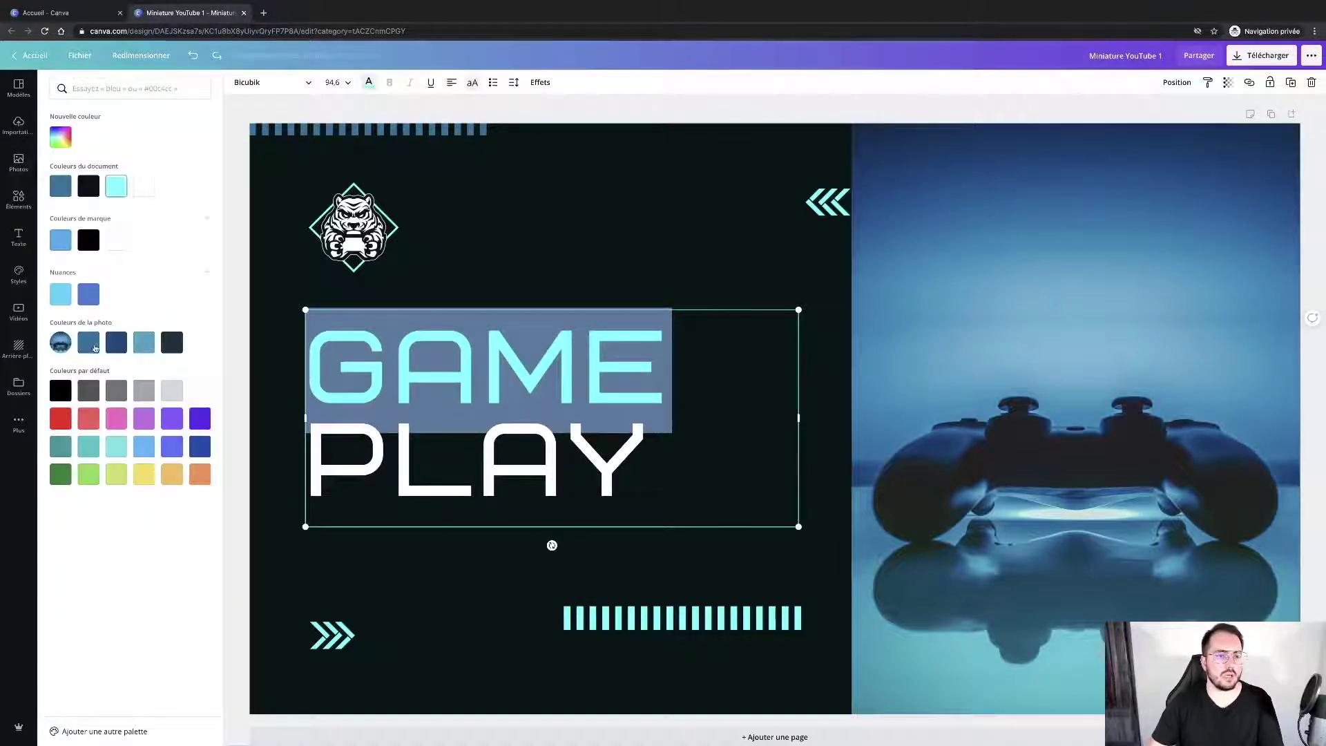
{"action": "left_click", "coordinate": [95, 349]}
{"action": "left_click", "coordinate": [560, 589]}
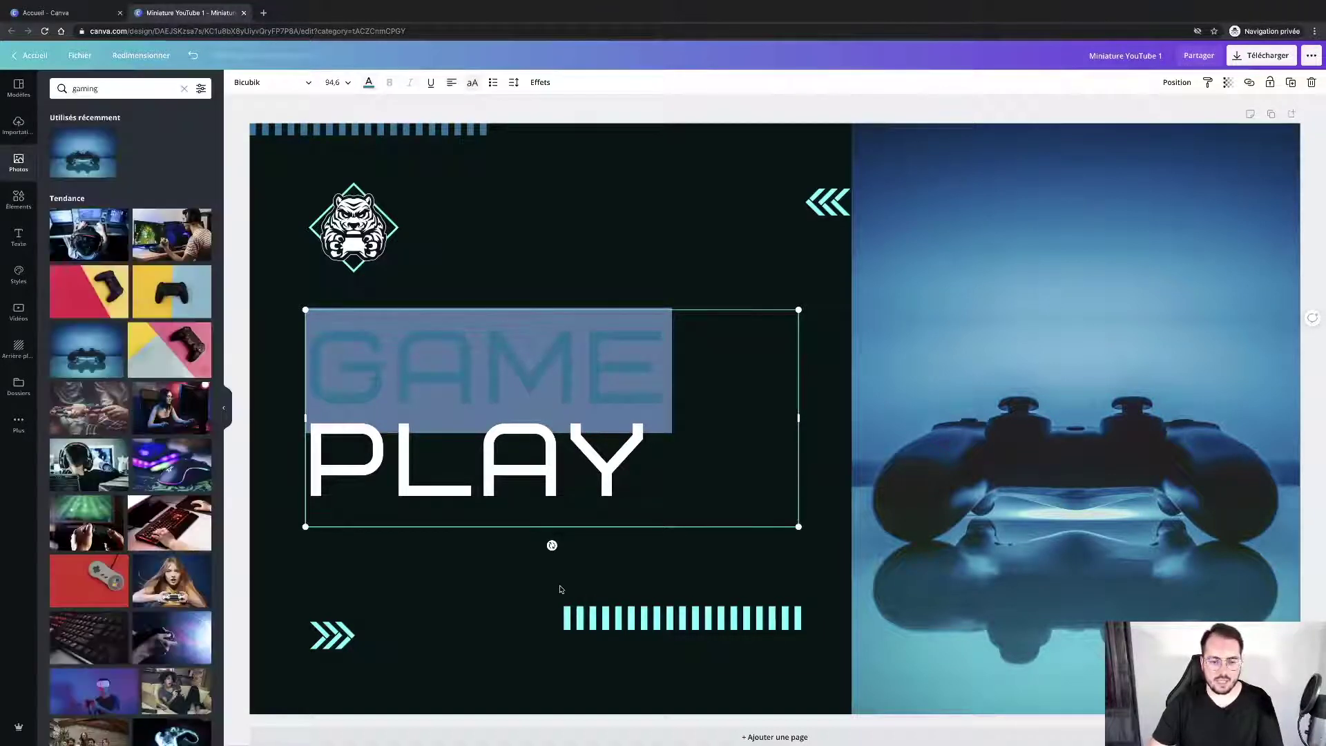
{"action": "left_click", "coordinate": [503, 586]}
- Apply the photo's medium blue to both triple-arrow graphics and the lower striped bar
{"action": "left_click", "coordinate": [829, 201]}
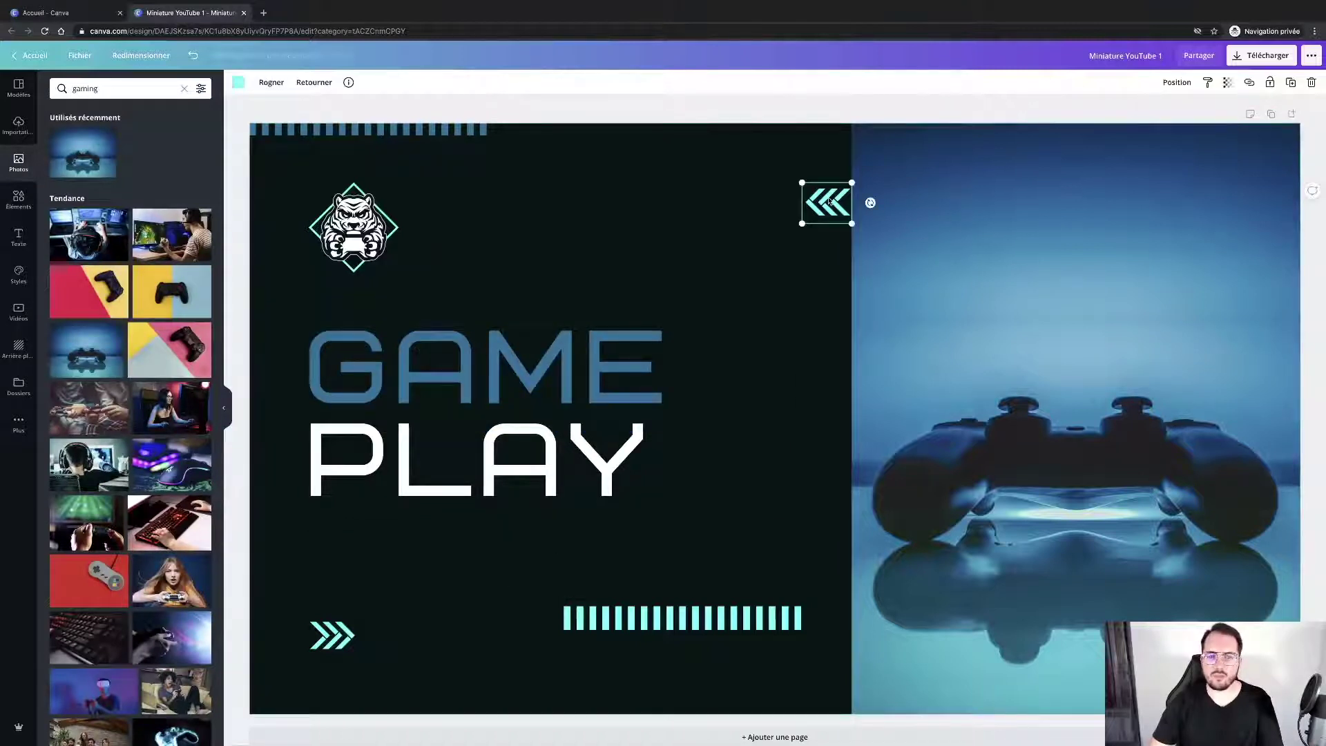
{"action": "left_click", "coordinate": [238, 82]}
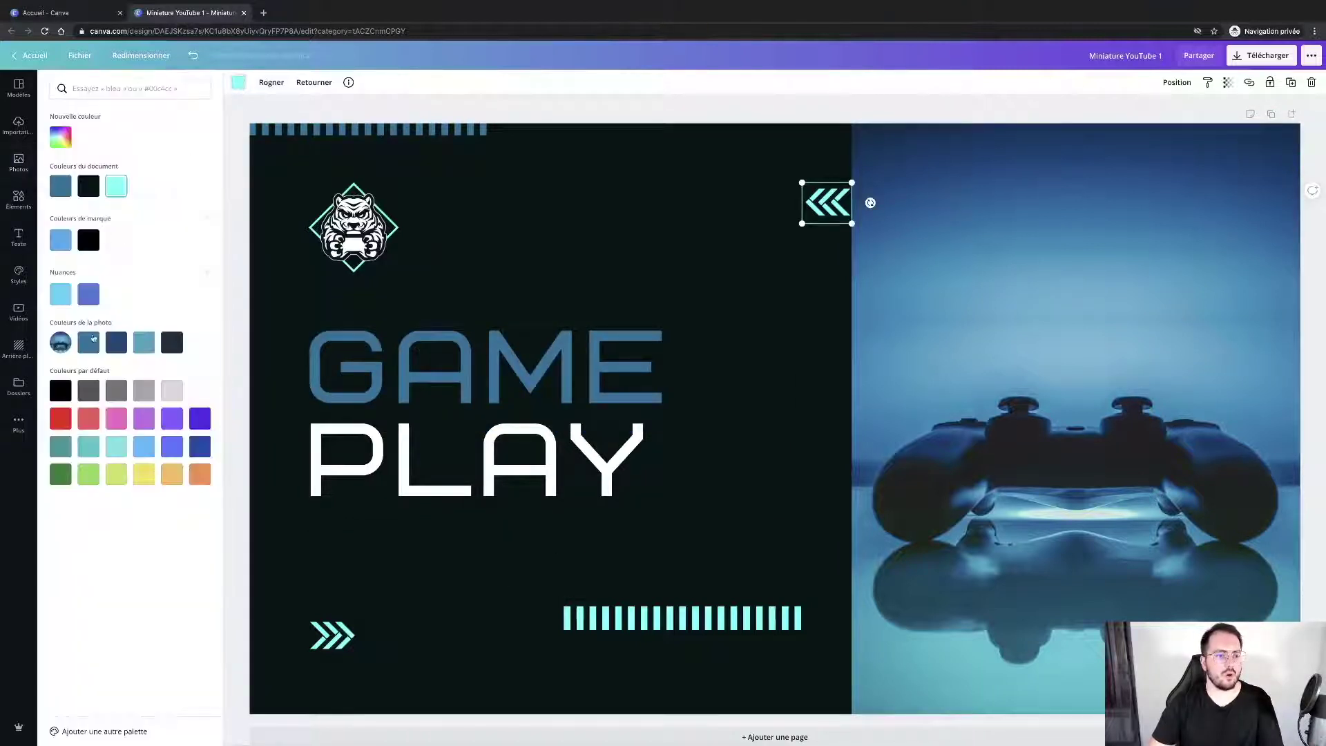
{"action": "left_click", "coordinate": [89, 340]}
{"action": "left_click", "coordinate": [614, 618]}
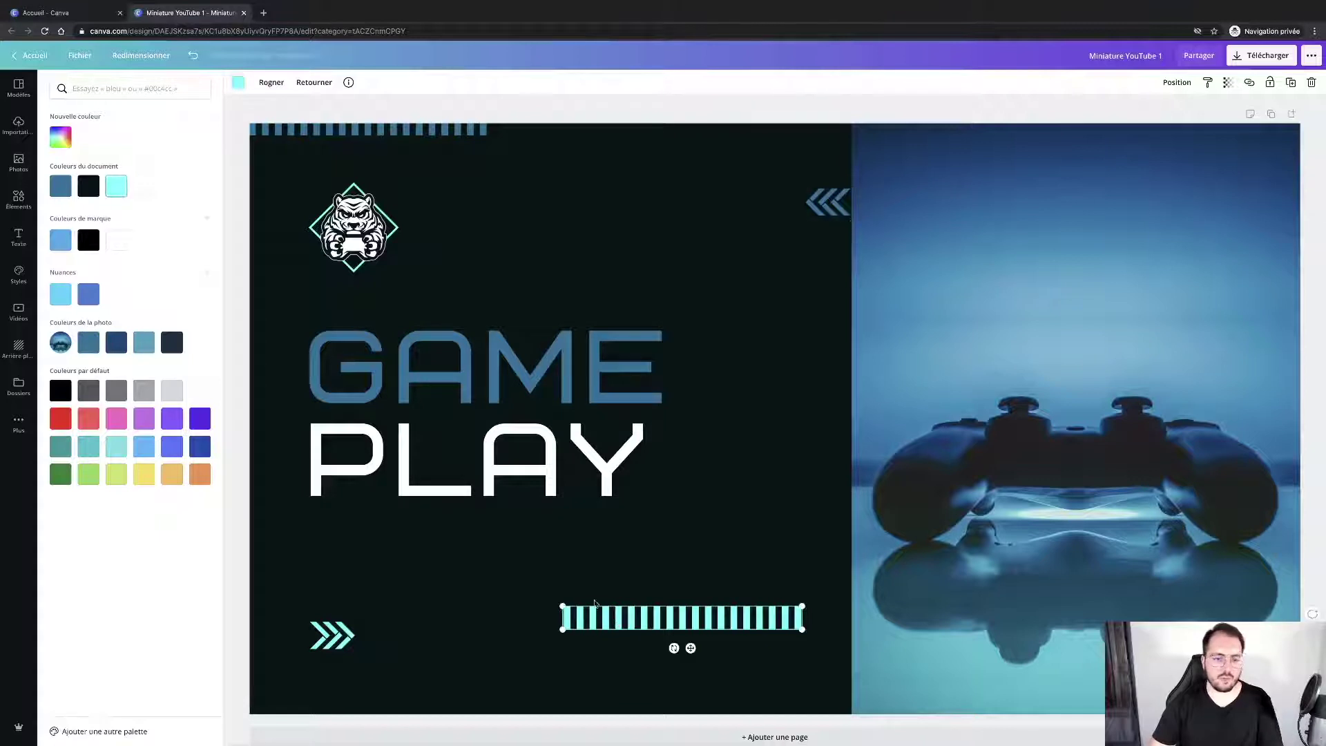
{"action": "left_click", "coordinate": [339, 634]}
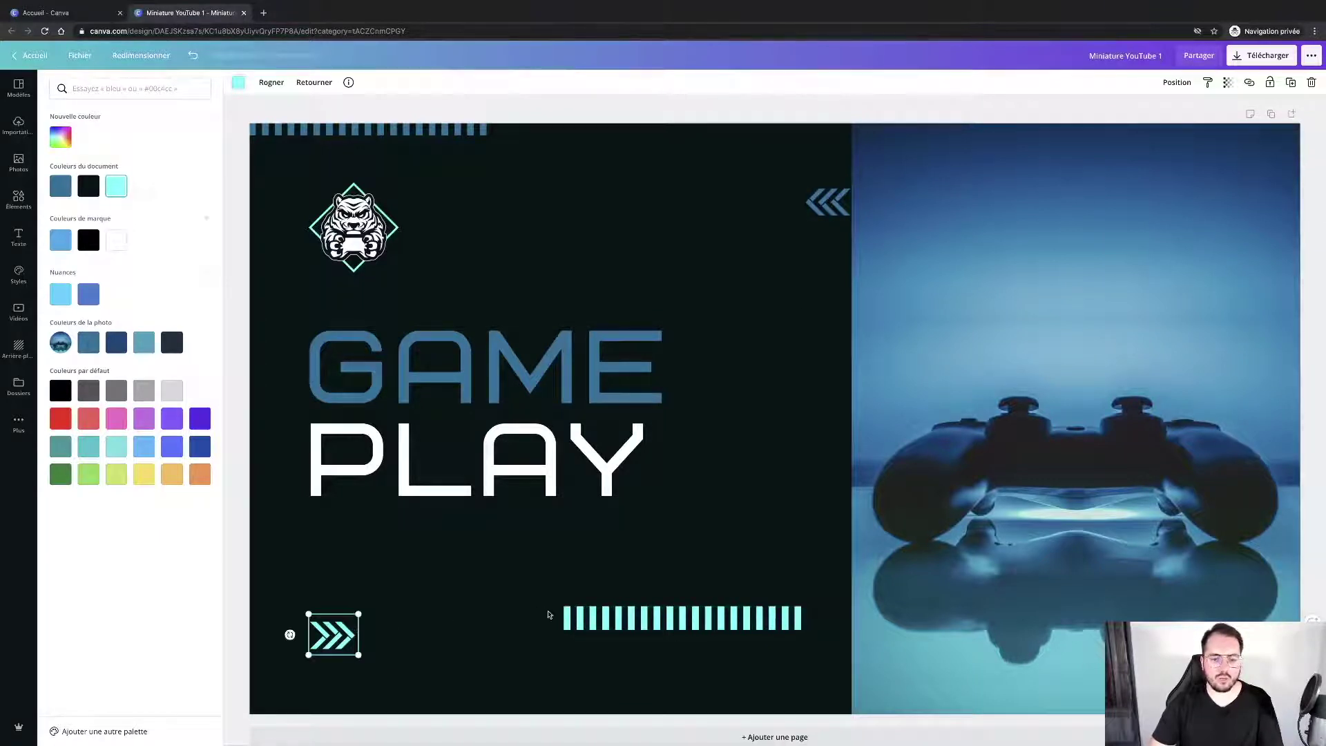
{"action": "left_click", "coordinate": [568, 617]}
{"action": "left_click", "coordinate": [89, 342]}
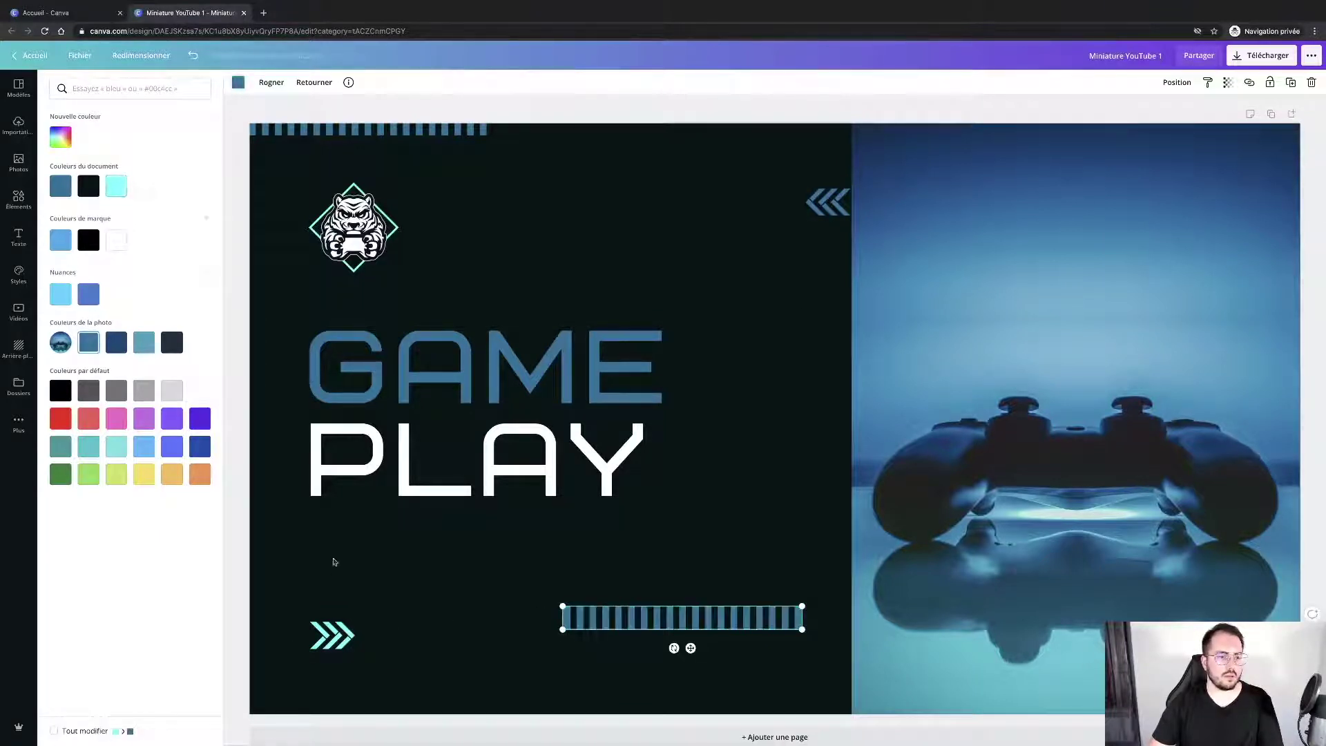
{"action": "left_click", "coordinate": [333, 634]}
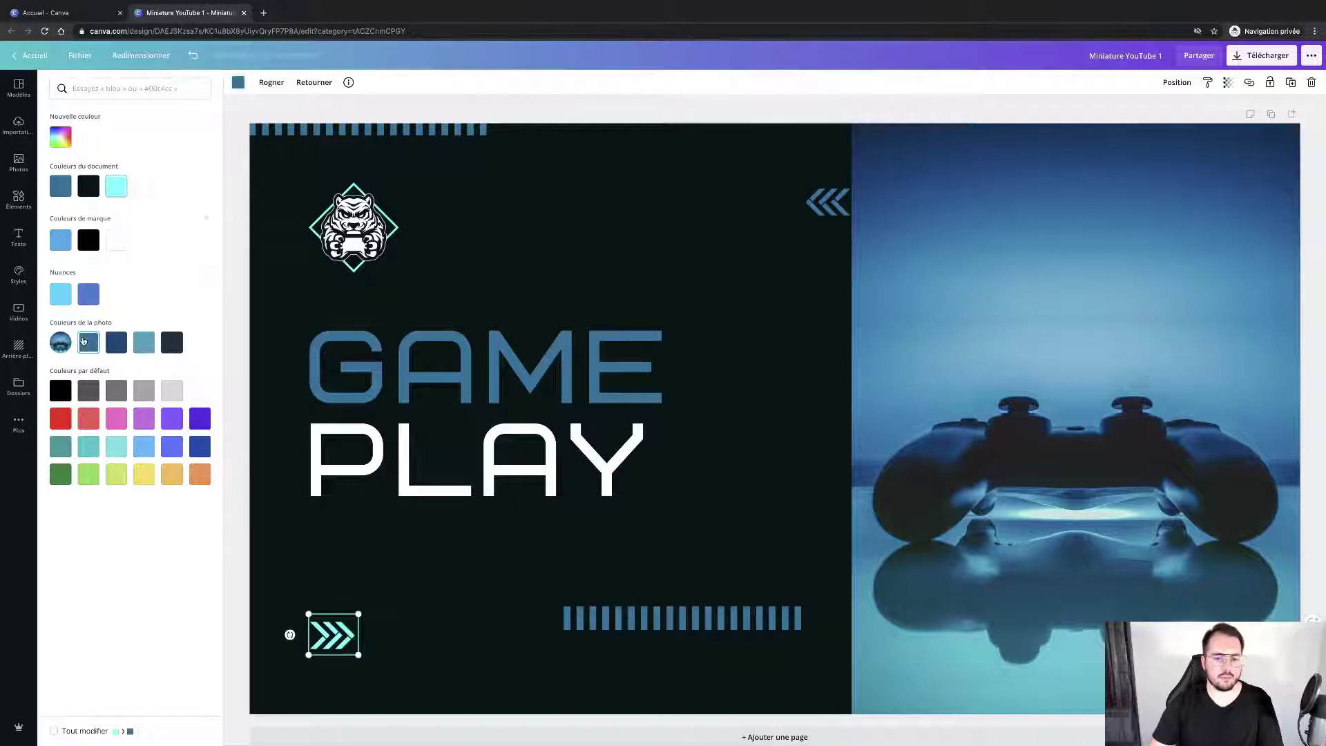
{"action": "left_click", "coordinate": [85, 342]}
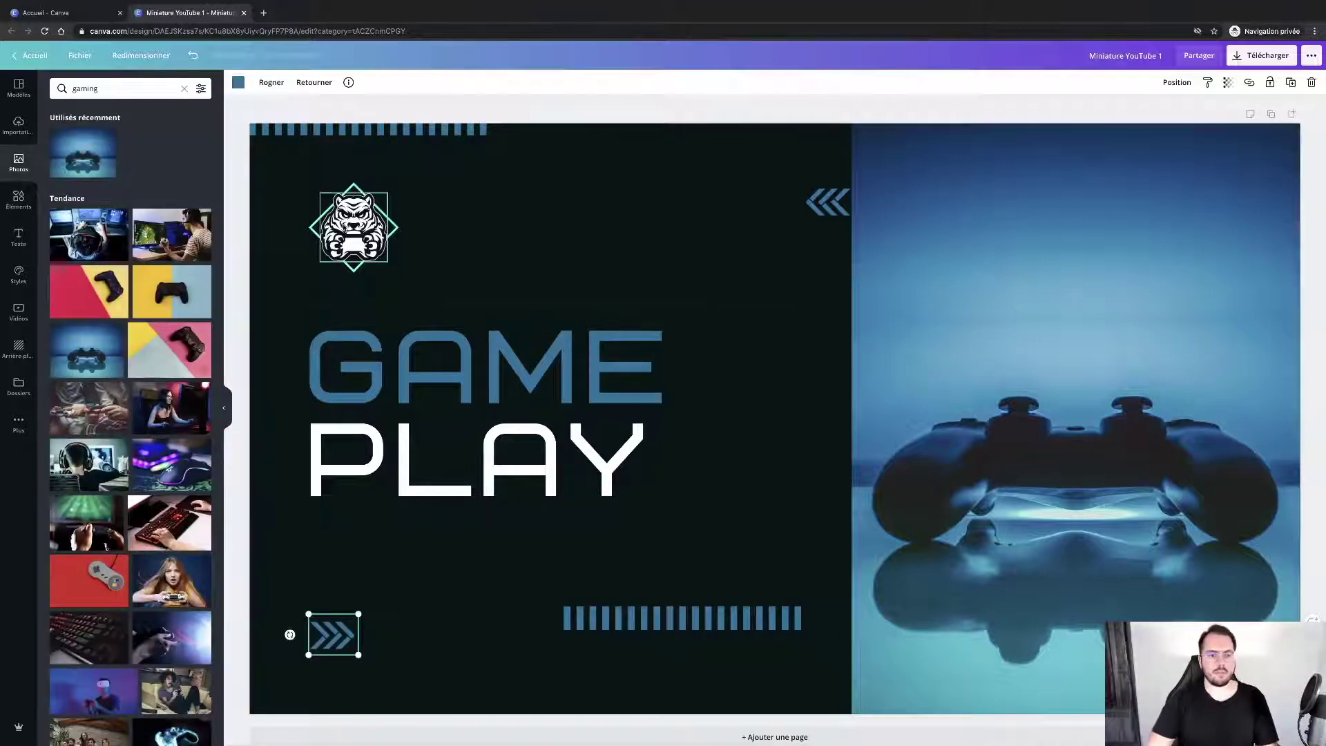
- Delete the bear mascot from inside the diamond outline, and undo the deletion
{"action": "left_click", "coordinate": [388, 227]}
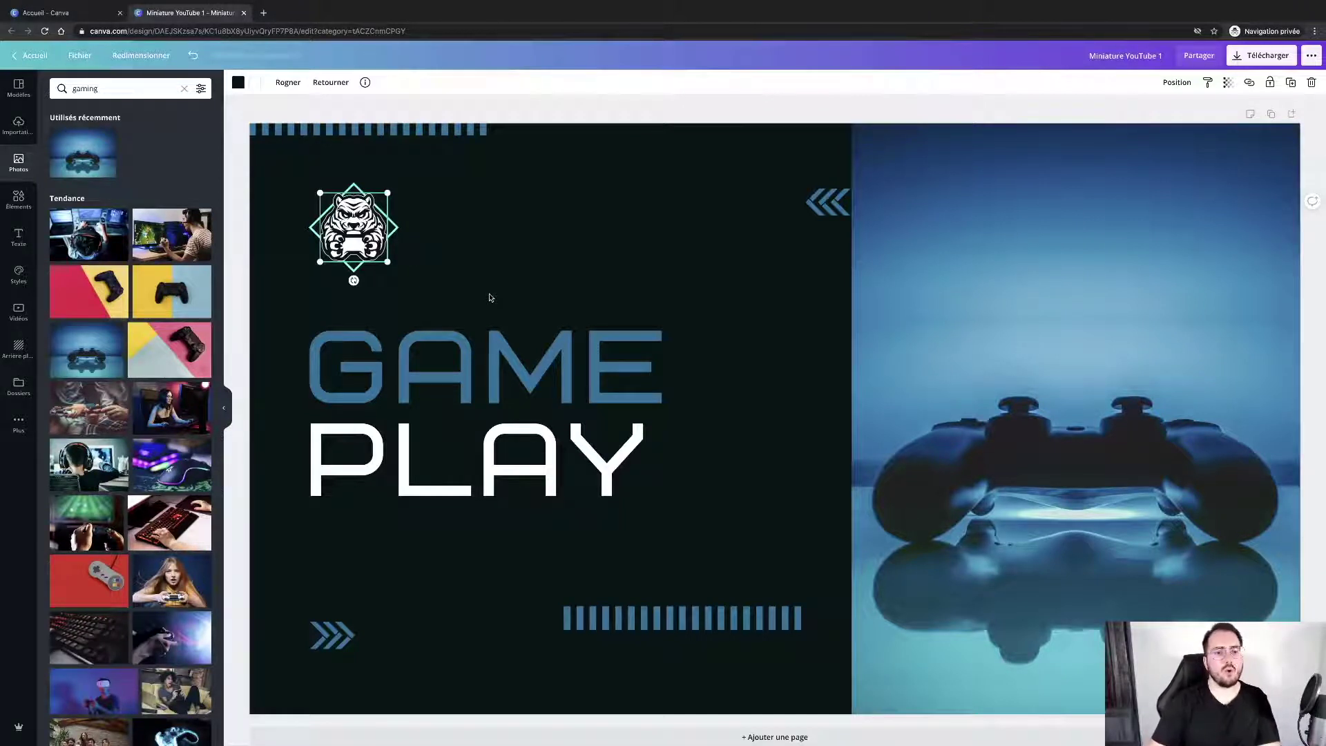
{"action": "key", "text": "Delete"}
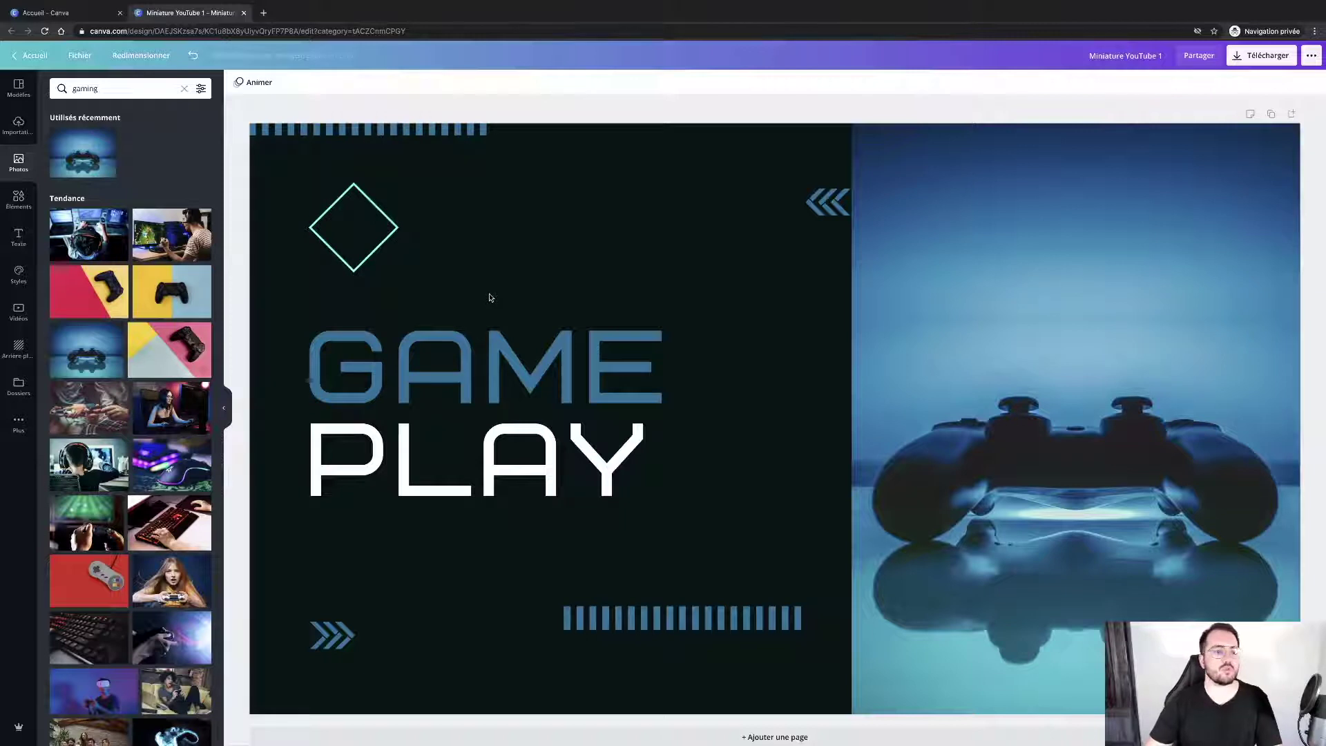
{"action": "left_click", "coordinate": [193, 55]}
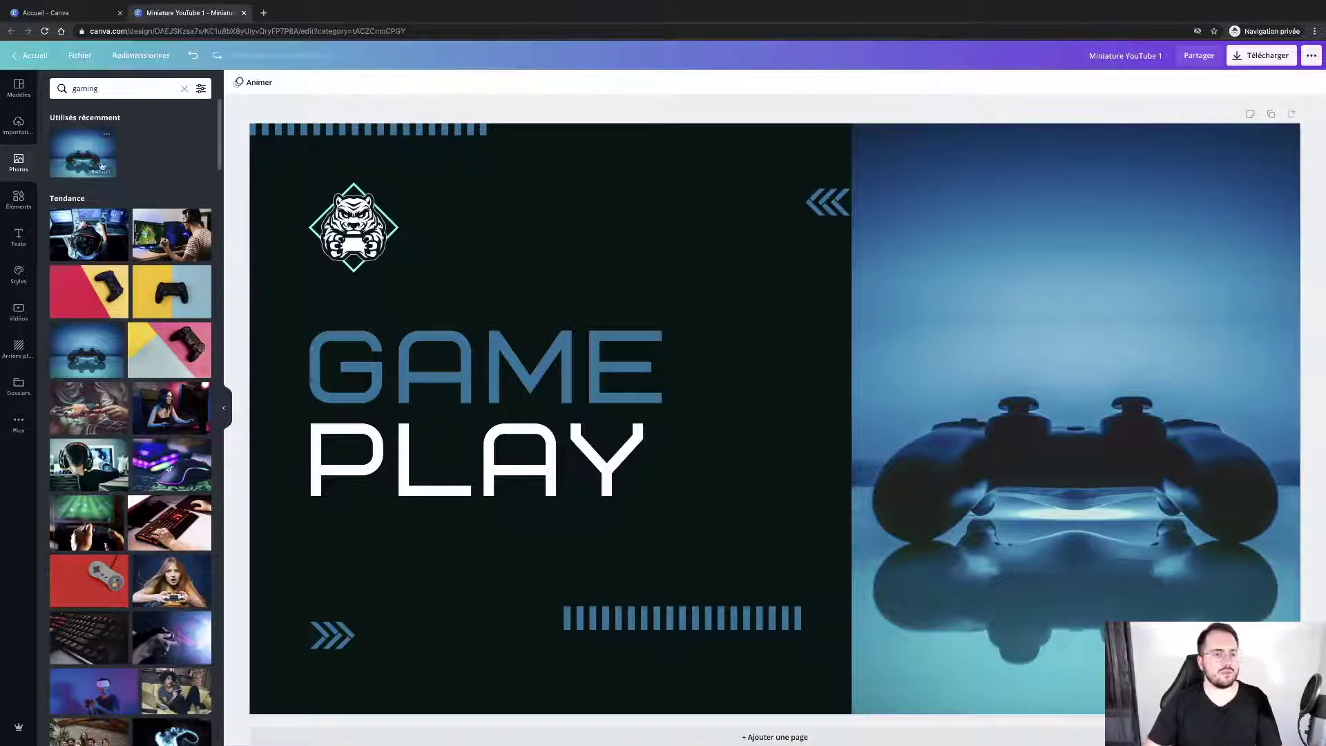
- Search the graphic elements library for "Lion"
{"action": "left_click", "coordinate": [19, 199]}
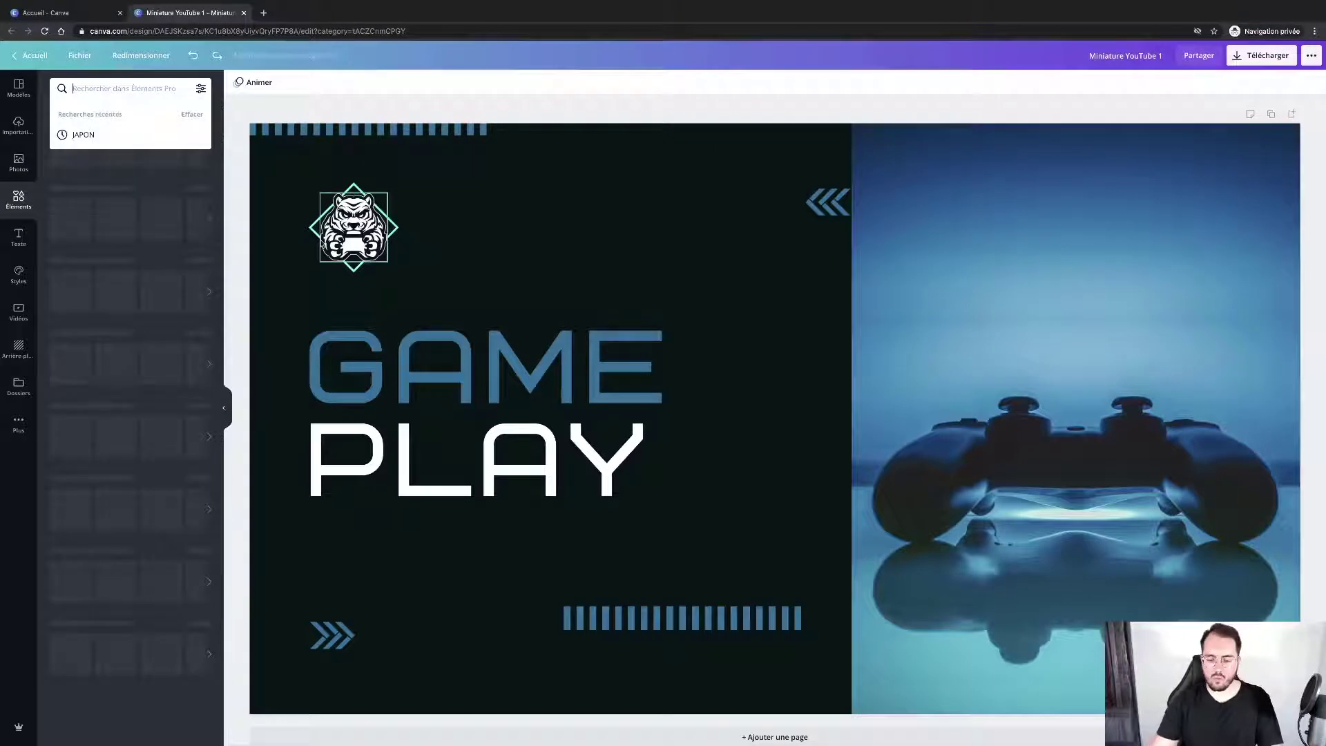
{"action": "type", "text": "Lion"}
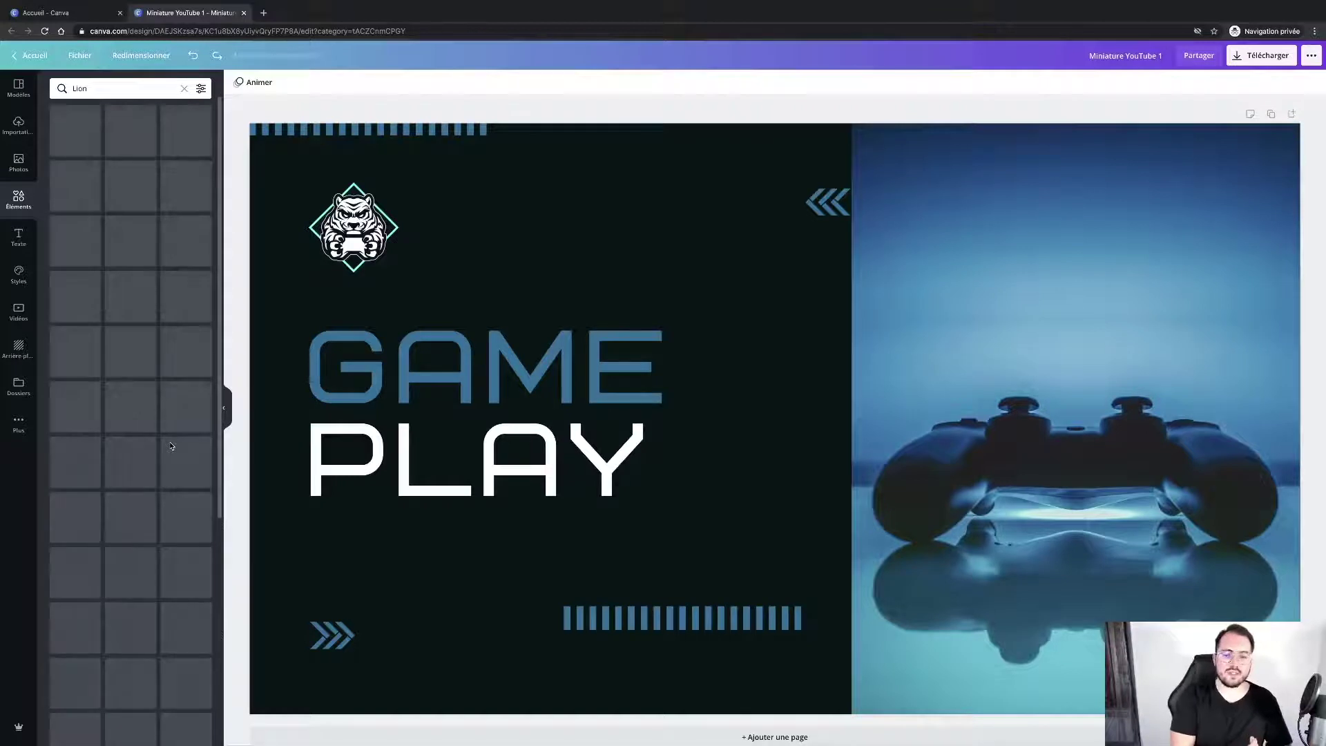
- Shift the lower striped bar slightly to the left, farther from the controller photo
{"action": "left_click", "coordinate": [687, 615]}
{"action": "left_click_drag", "start_coordinate": [687, 615], "coordinate": [650, 613]}
{"action": "right_click", "coordinate": [650, 613]}
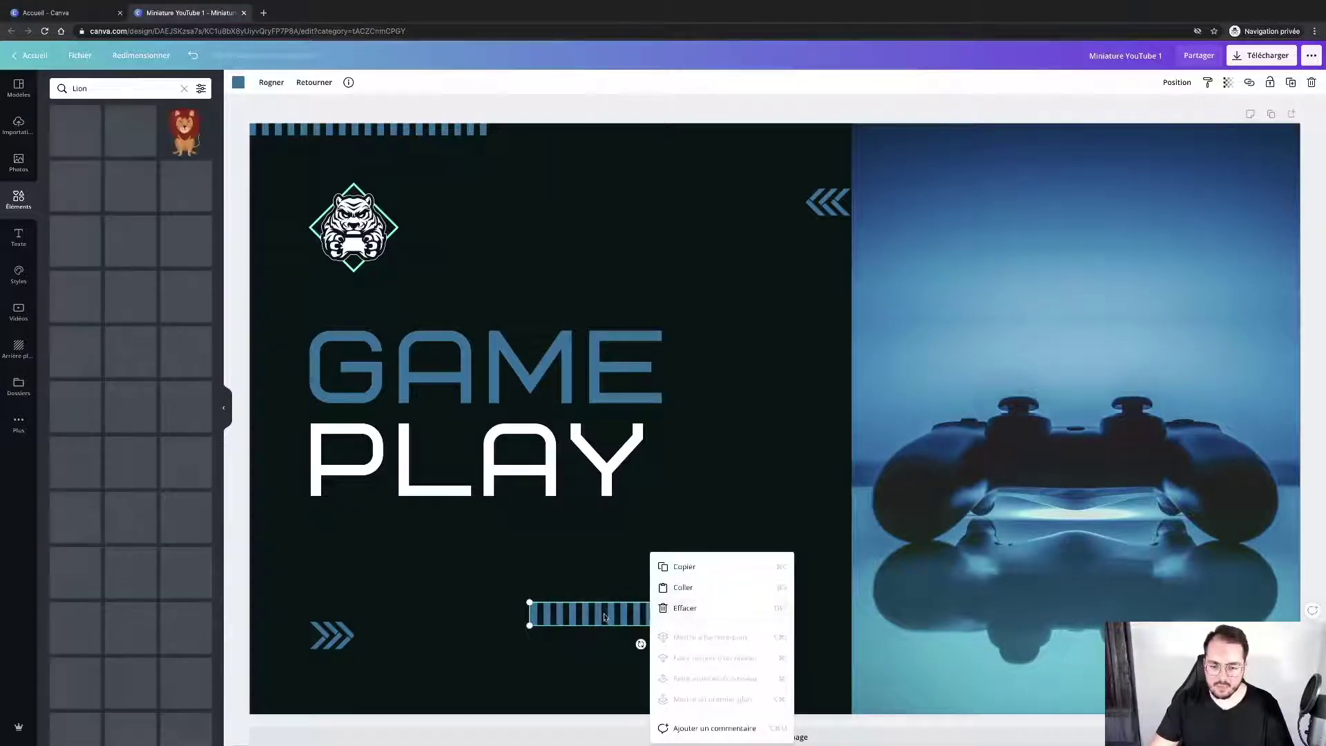
{"action": "key", "text": "Escape"}
{"action": "right_click", "coordinate": [1029, 558]}
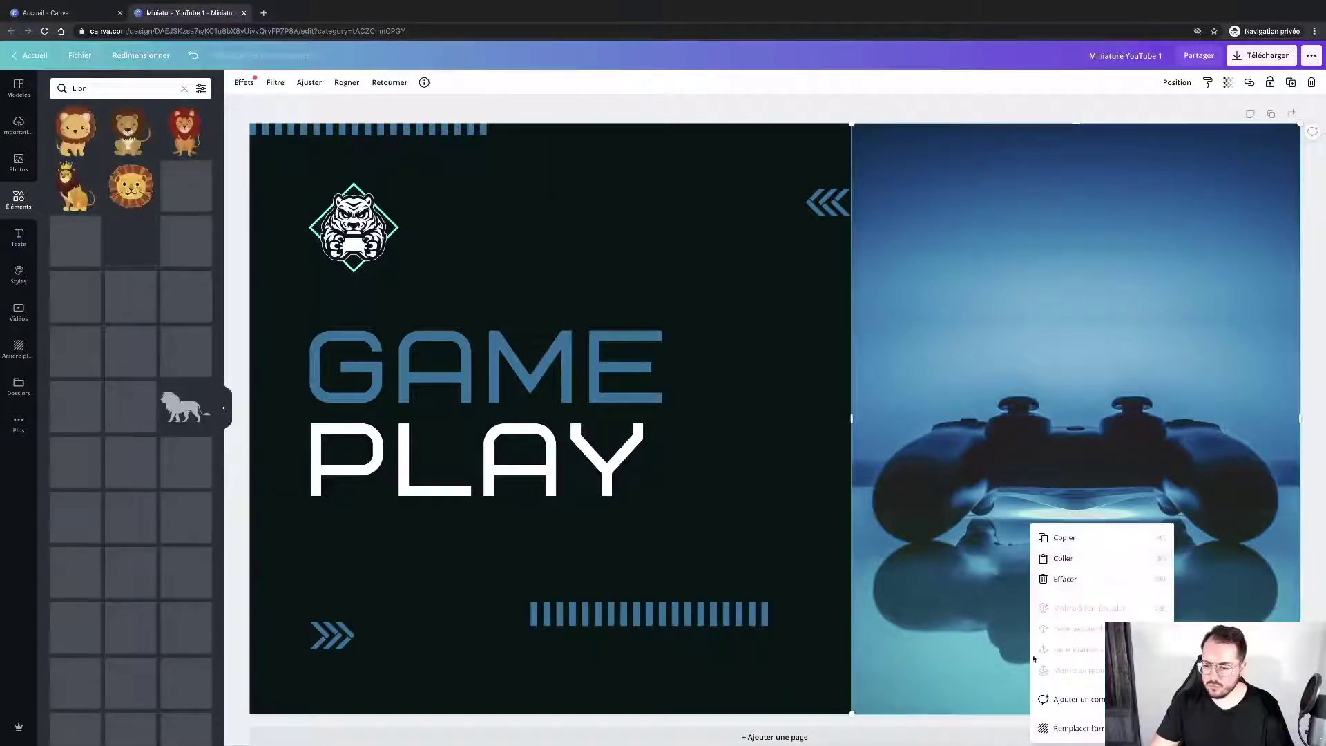
{"action": "left_click", "coordinate": [961, 584]}
{"action": "double_click", "coordinate": [961, 584]}
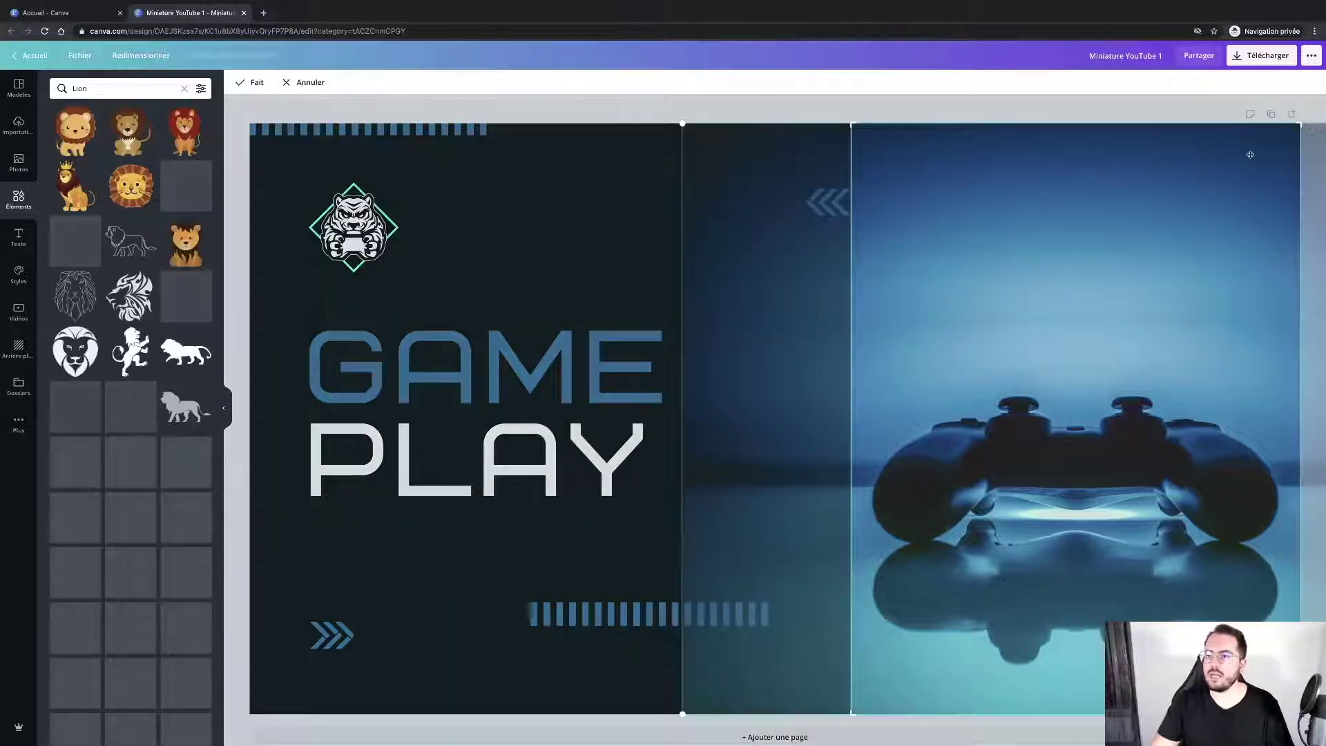
{"action": "left_click", "coordinate": [640, 230]}
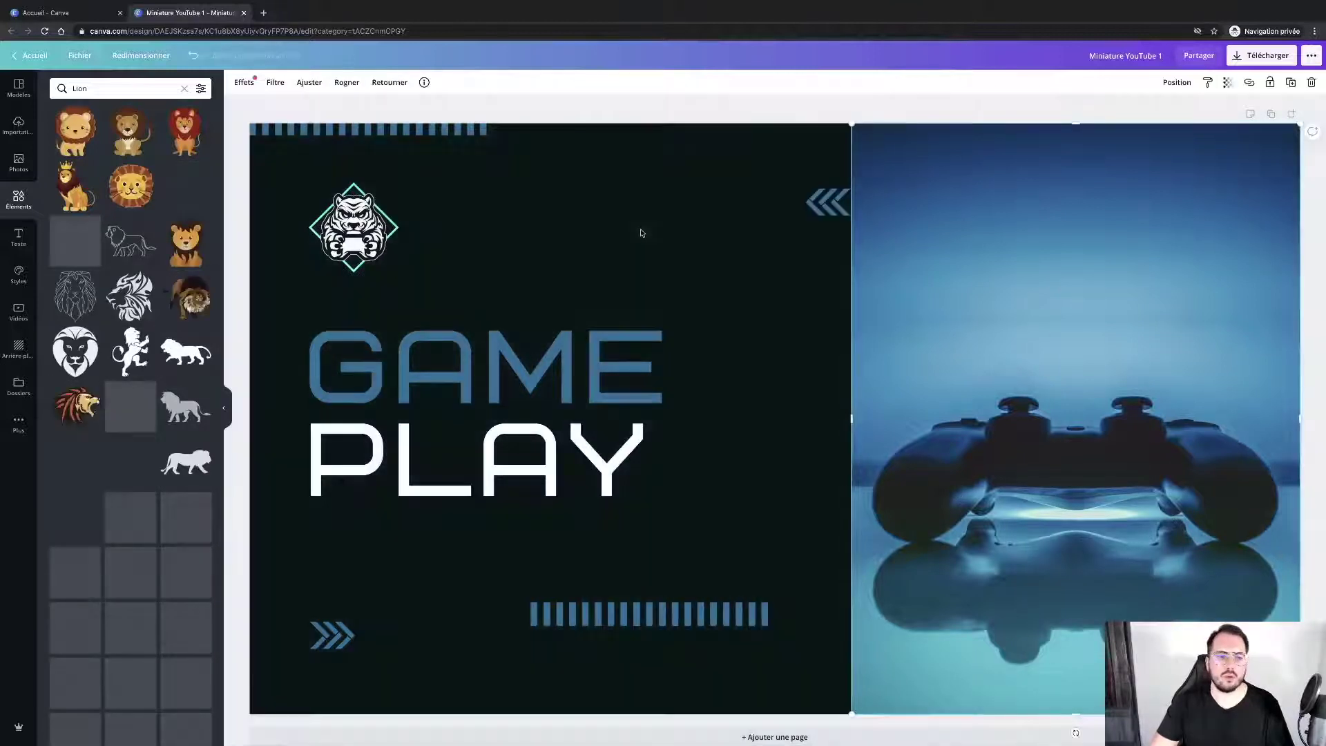
{"action": "left_click", "coordinate": [619, 607]}
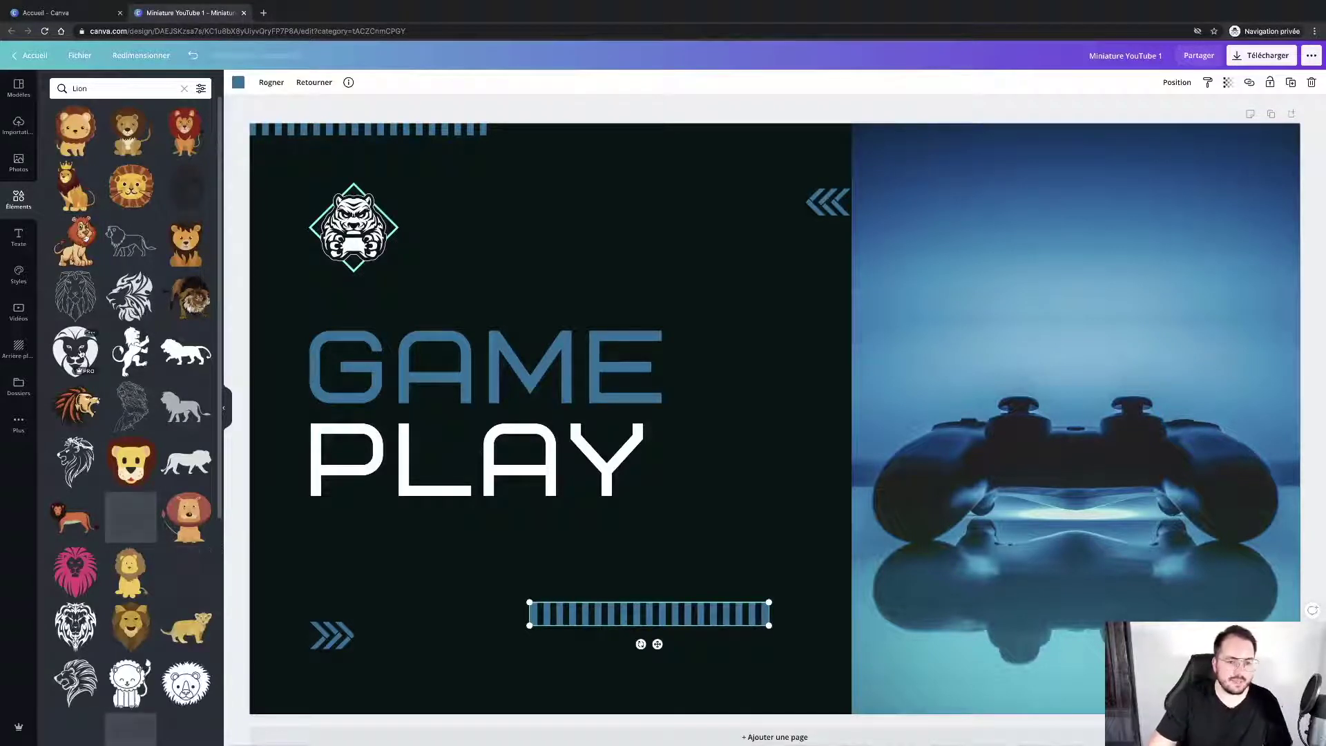
- Add the front-facing lion head graphic, shrink it to about the bear logo's size, and place it just right of the logo
{"action": "left_click_drag", "start_coordinate": [81, 353], "coordinate": [321, 196]}
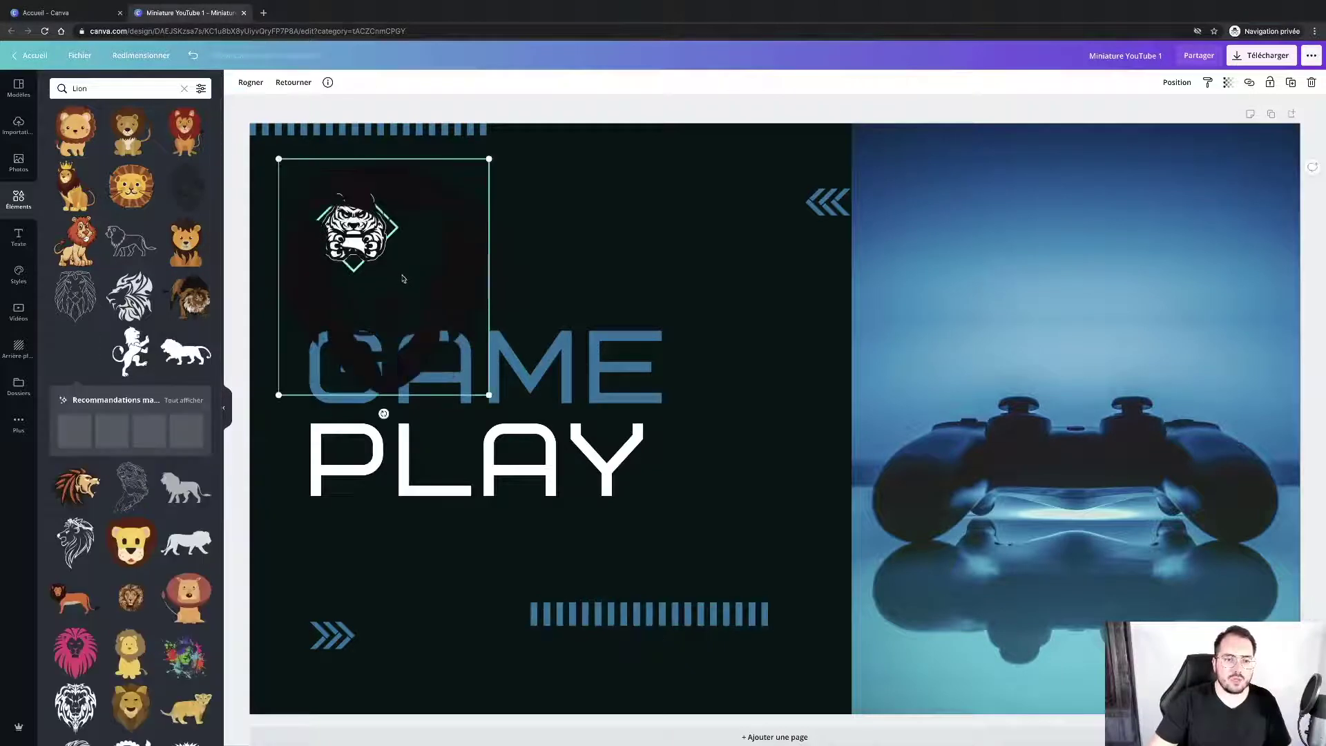
{"action": "left_click_drag", "start_coordinate": [400, 272], "coordinate": [443, 311]}
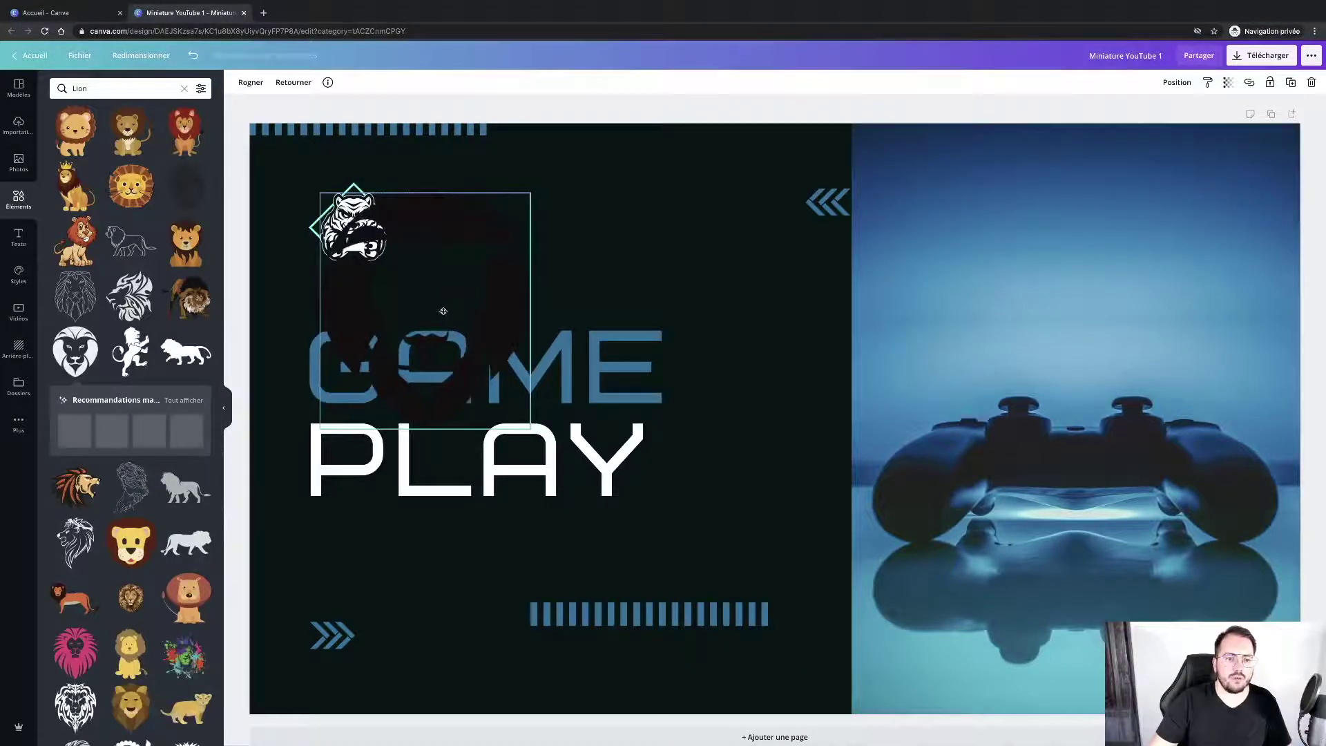
{"action": "left_click_drag", "start_coordinate": [530, 428], "coordinate": [455, 228]}
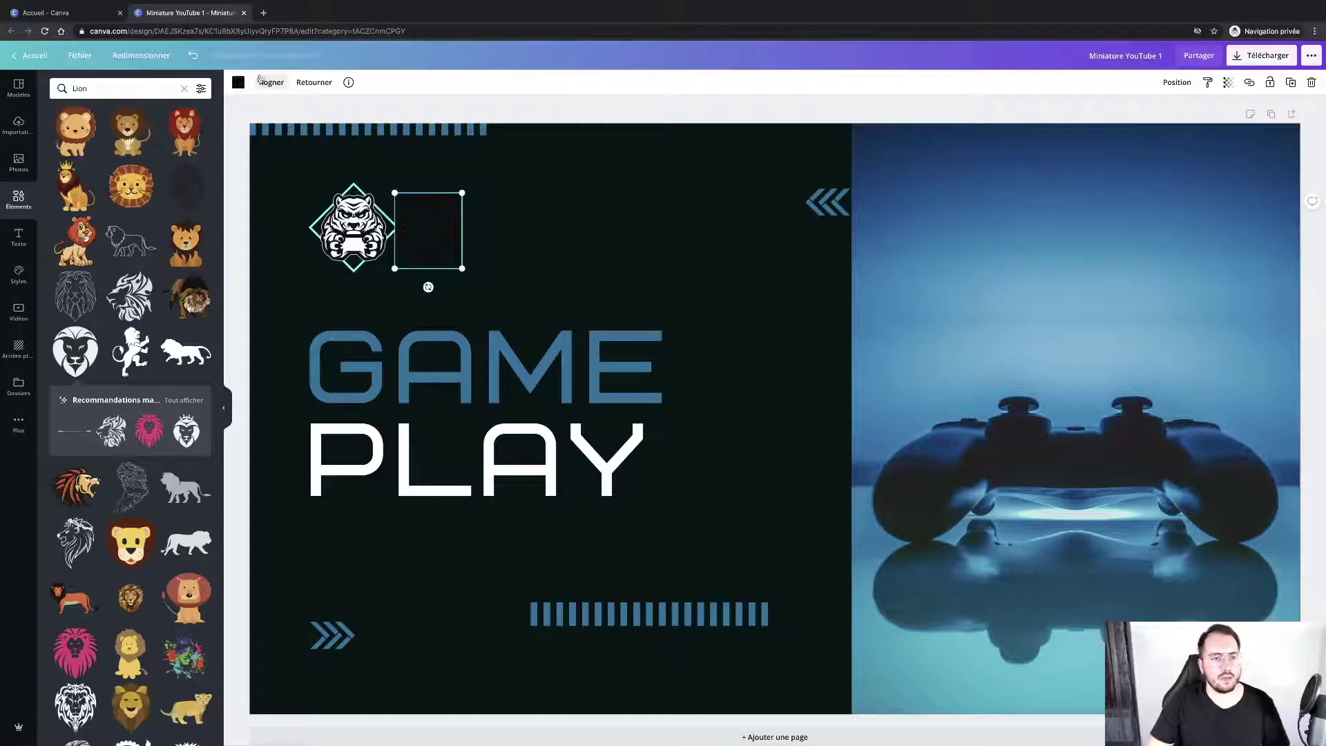
- Recolour the lion head white and delete the bear mascot from inside the diamond outline
{"action": "left_click", "coordinate": [238, 83]}
{"action": "left_click", "coordinate": [116, 242]}
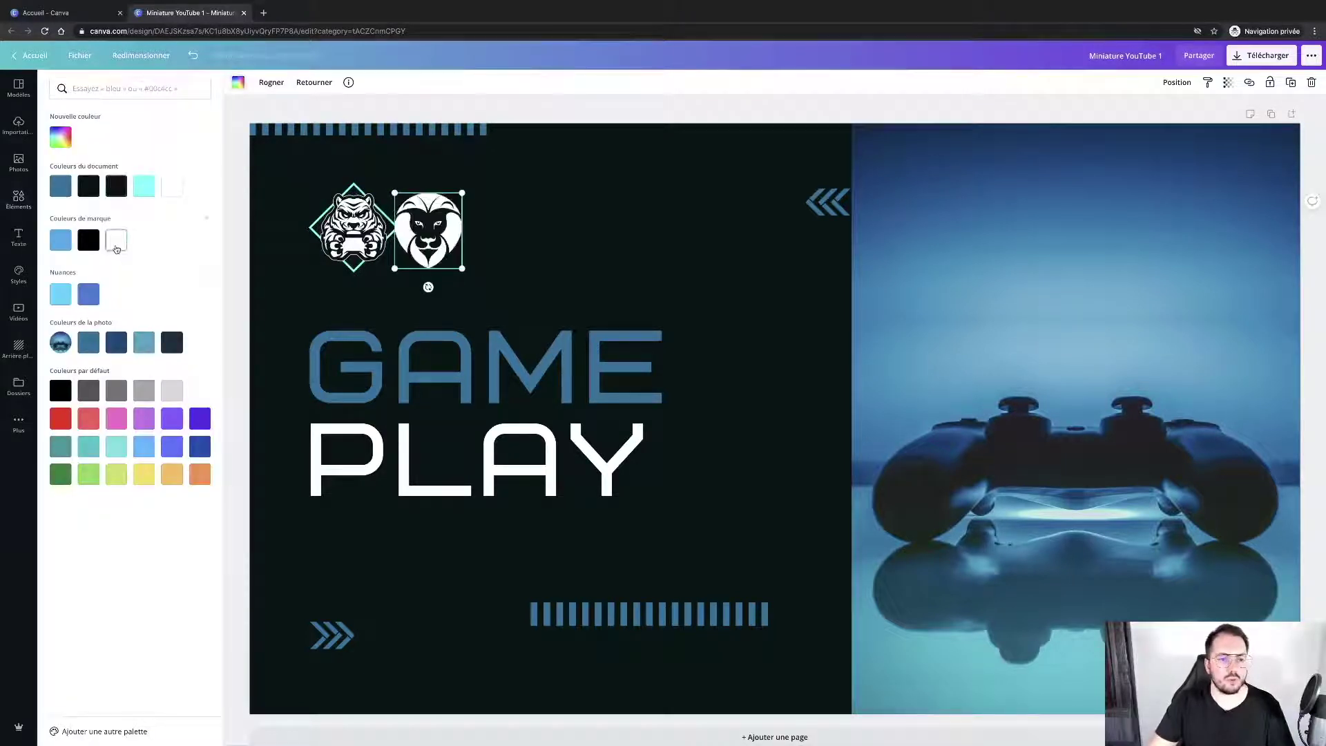
{"action": "left_click", "coordinate": [356, 231]}
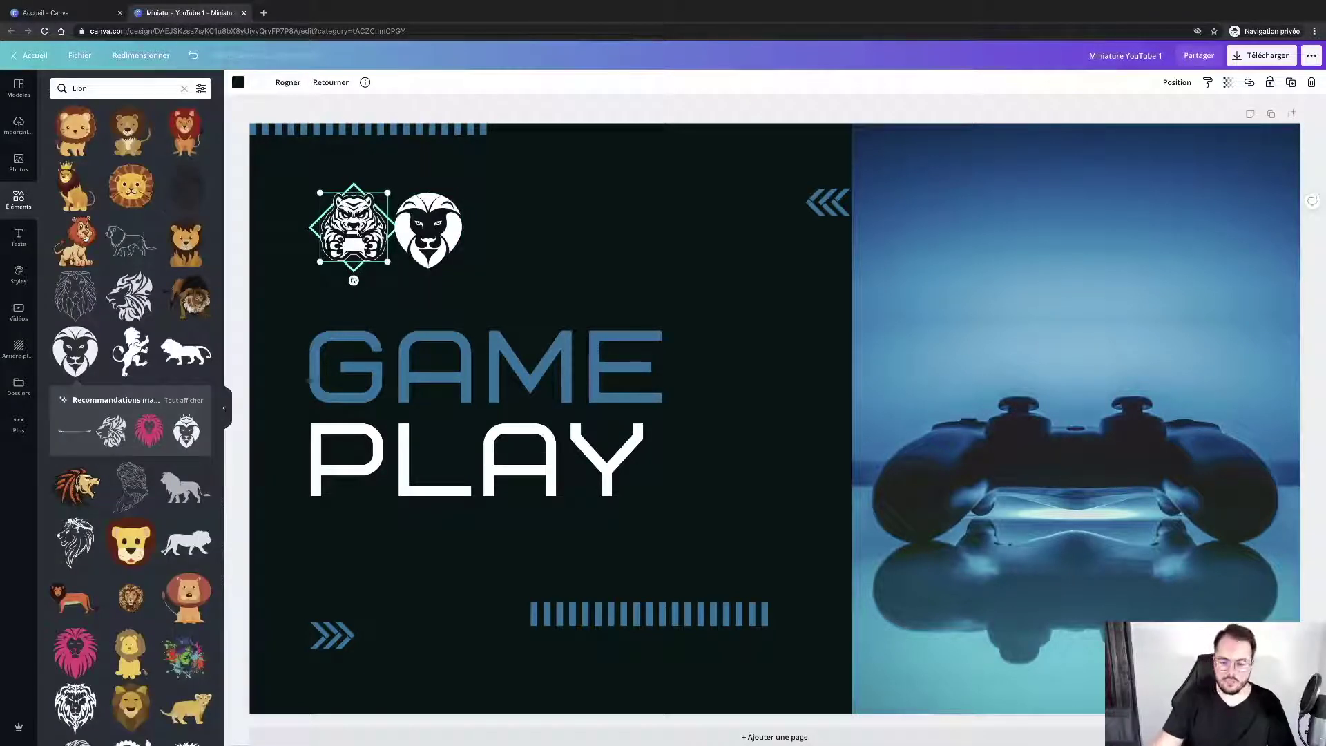
{"action": "key", "text": "Delete"}
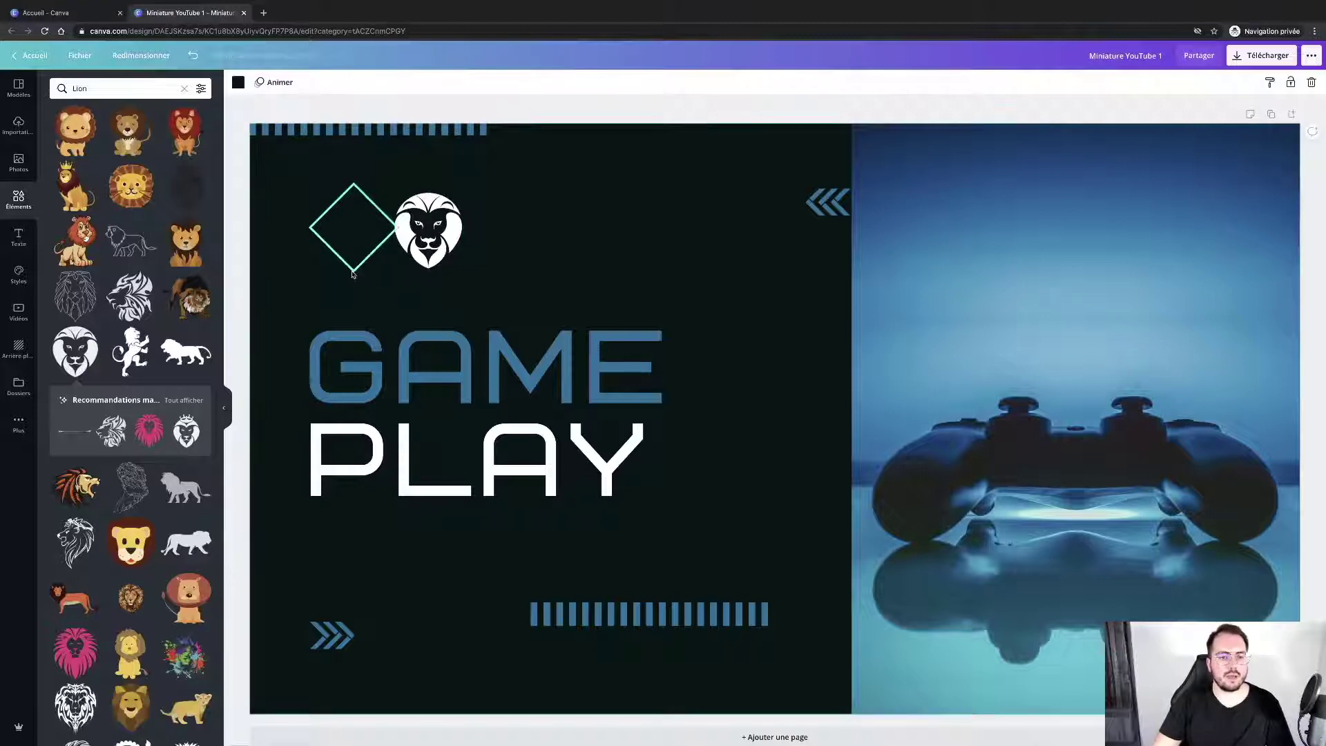
- Recolour the diamond outline with the medium blue from the photo colours and move the lion head into its centre
{"action": "left_click", "coordinate": [353, 270]}
{"action": "left_click", "coordinate": [238, 86]}
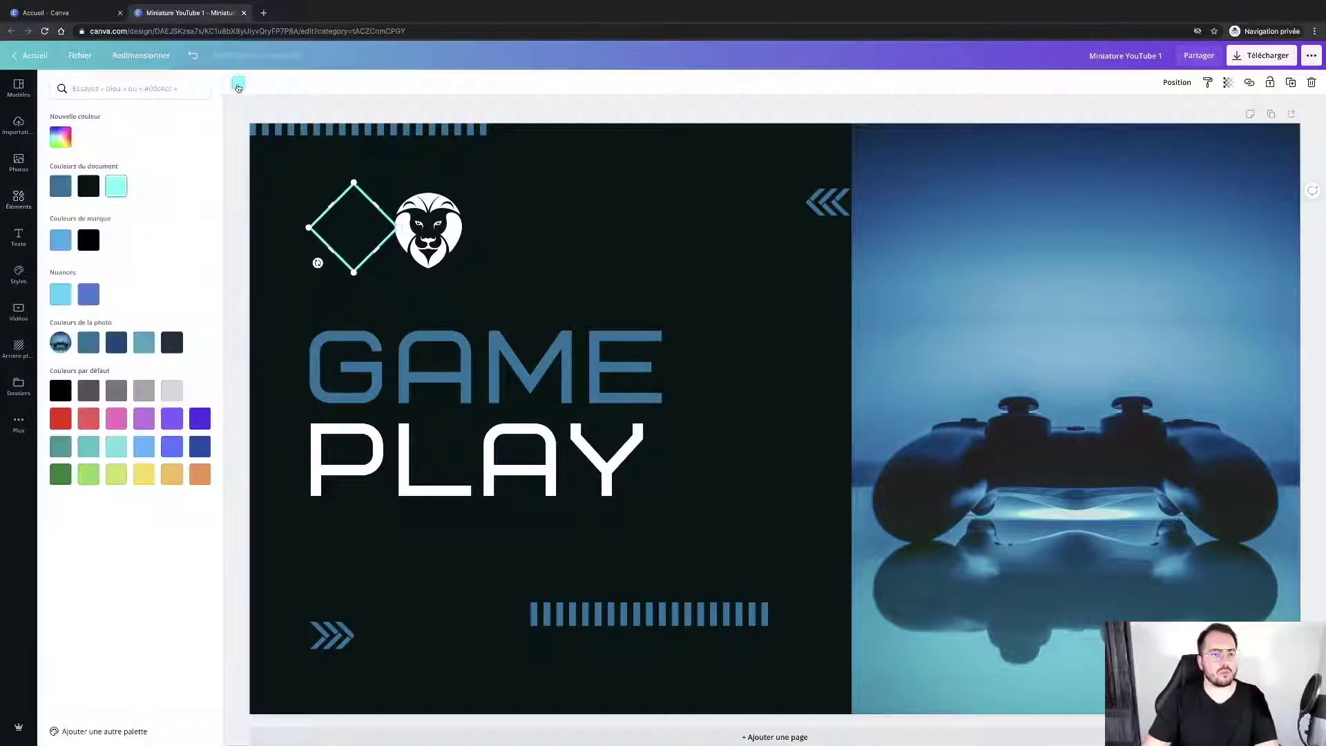
{"action": "left_click", "coordinate": [89, 342]}
{"action": "key", "text": "Escape"}
{"action": "left_click_drag", "start_coordinate": [440, 241], "coordinate": [368, 236]}
{"action": "left_click", "coordinate": [523, 267]}
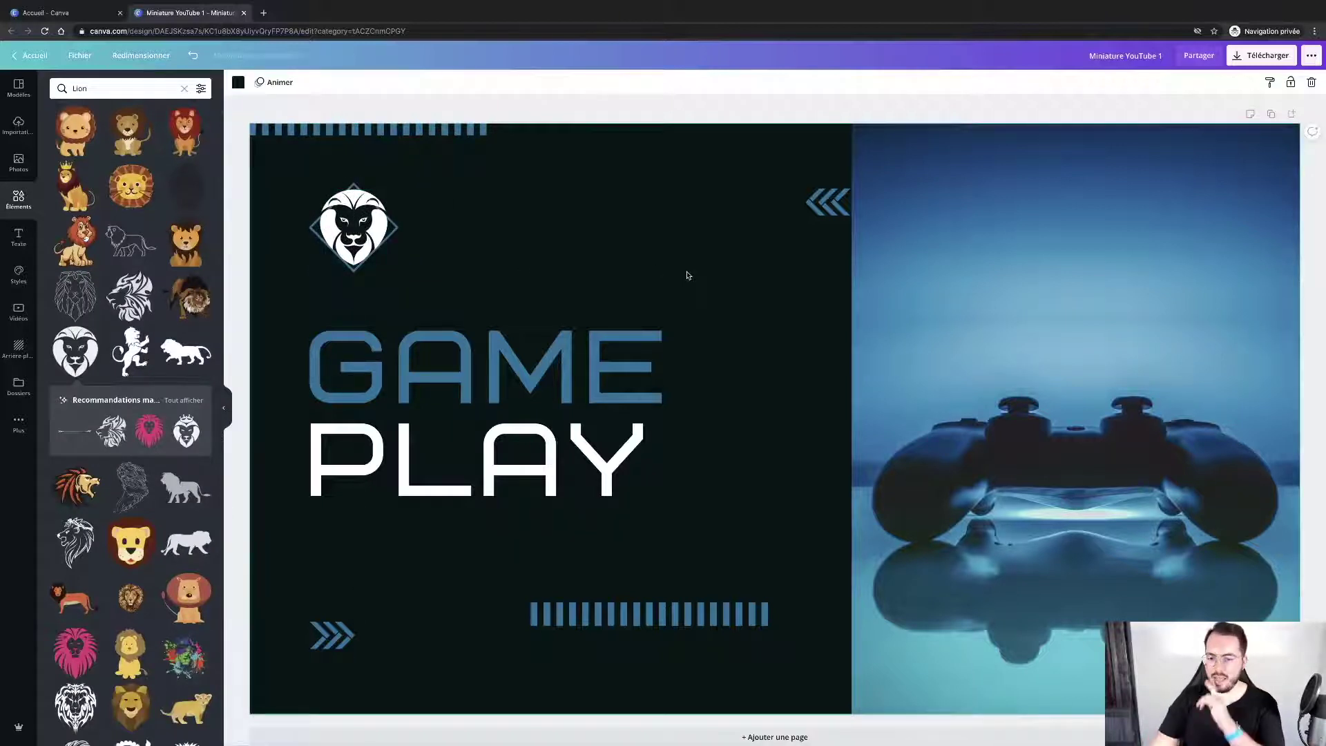
- Bring the lower striped bar forward one level and place it over the bottom edge of the controller photo
{"action": "left_click_drag", "start_coordinate": [725, 613], "coordinate": [811, 661]}
{"action": "right_click", "coordinate": [805, 665]}
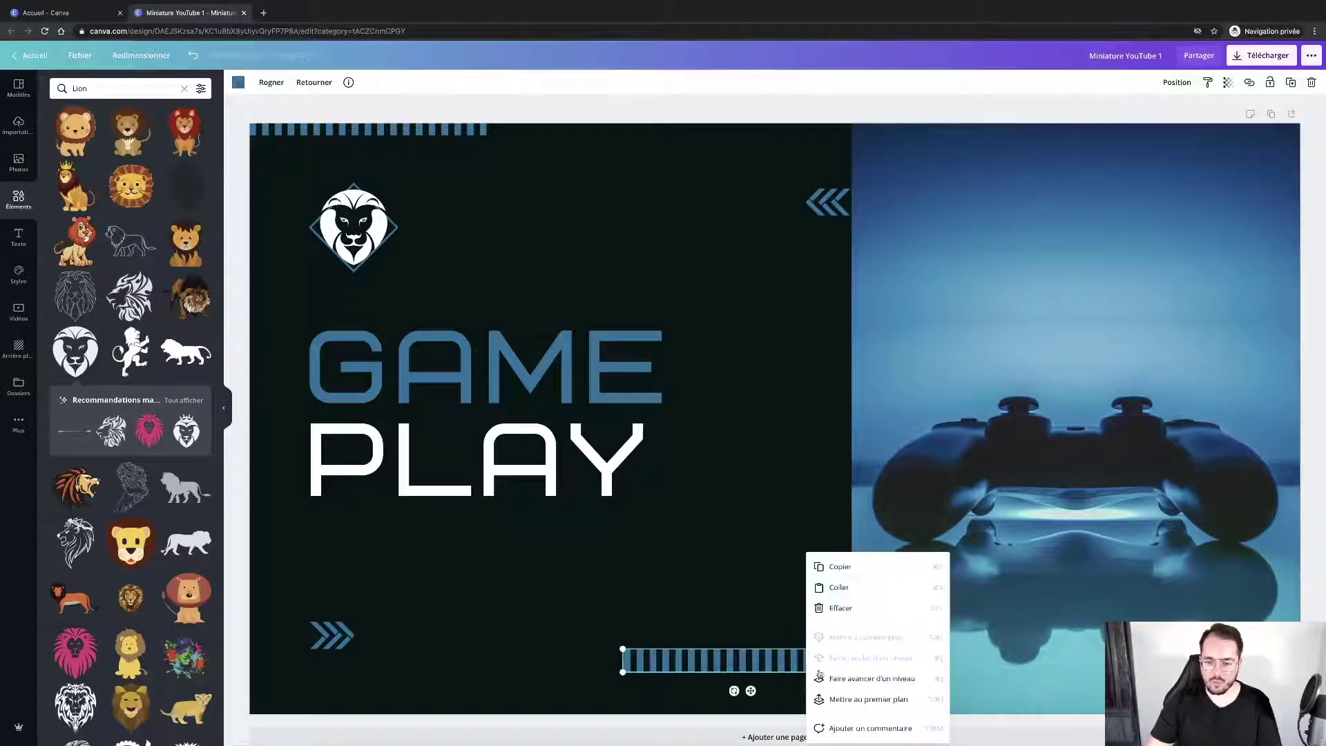
{"action": "left_click", "coordinate": [841, 682]}
{"action": "left_click_drag", "start_coordinate": [757, 663], "coordinate": [1091, 704]}
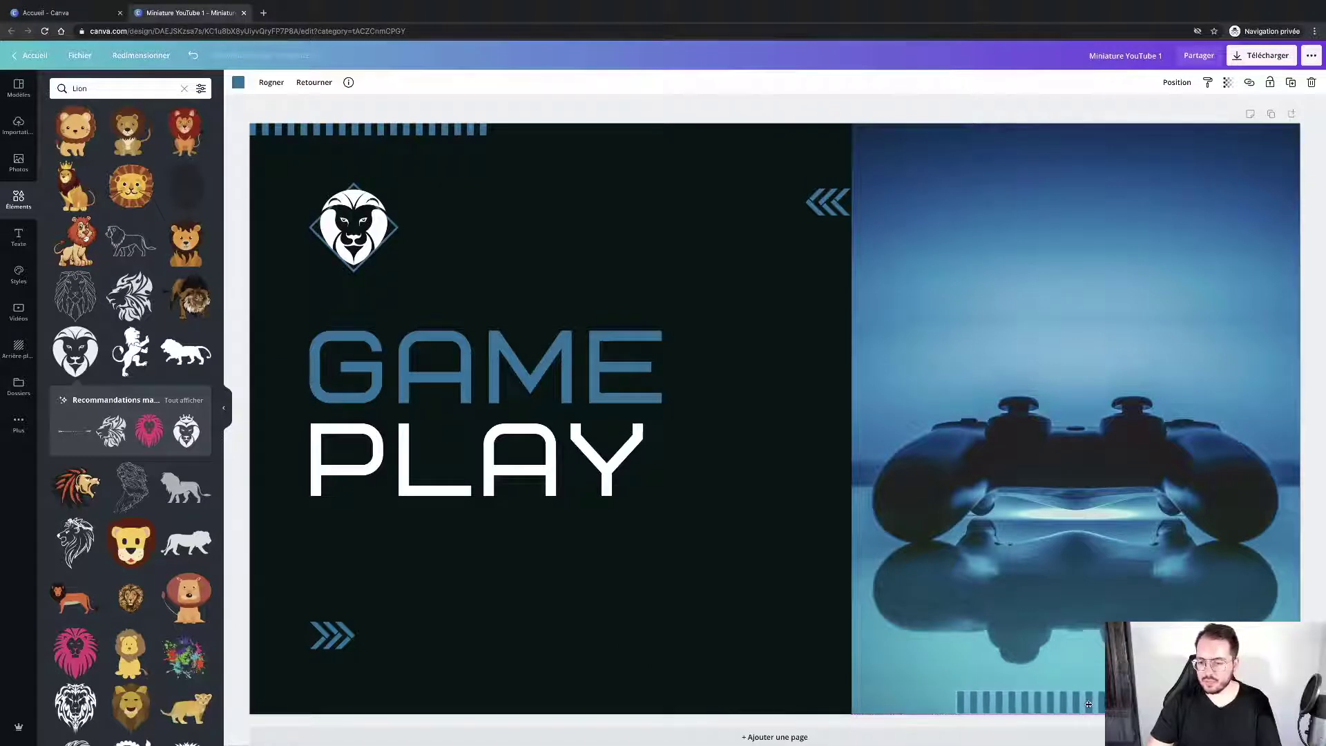
{"action": "left_click", "coordinate": [685, 568]}
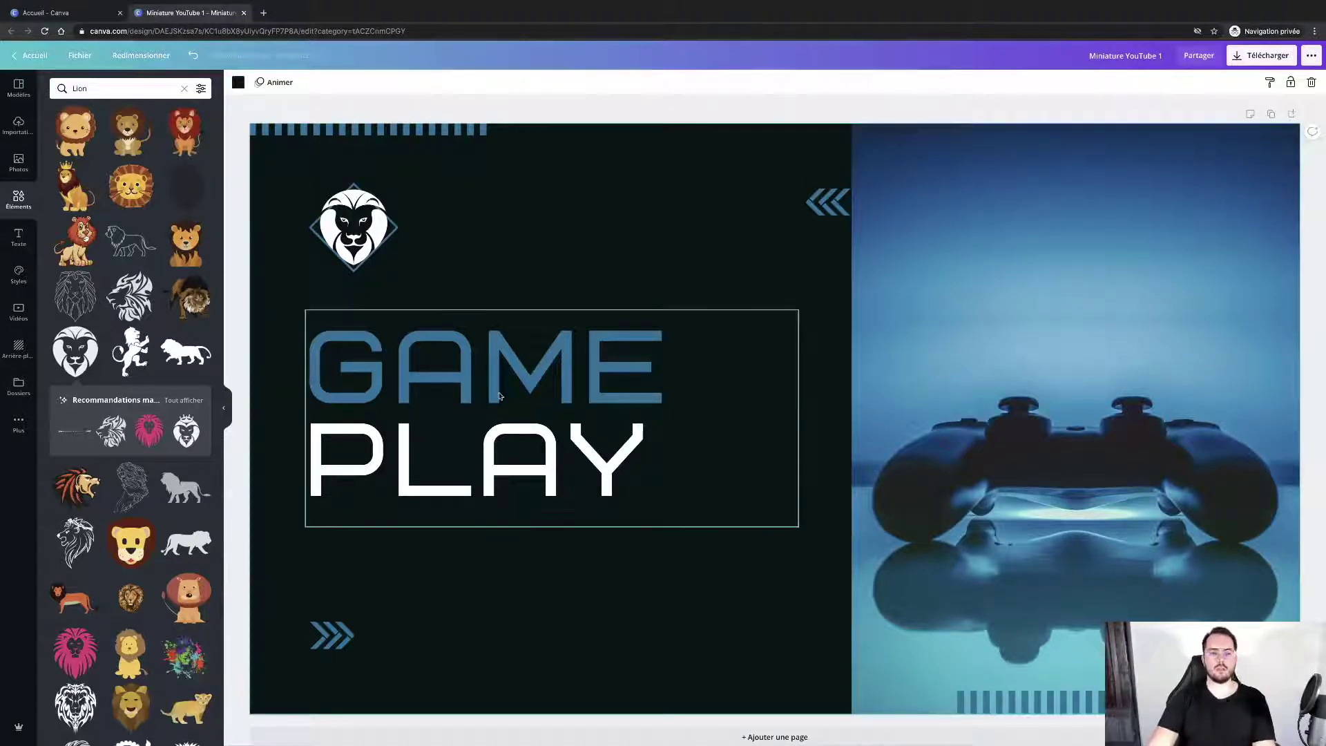
- Replace the title's first word "GAME" with "GAMING"
{"action": "left_click", "coordinate": [496, 371]}
{"action": "left_click", "coordinate": [510, 378]}
{"action": "left_click", "coordinate": [515, 381]}
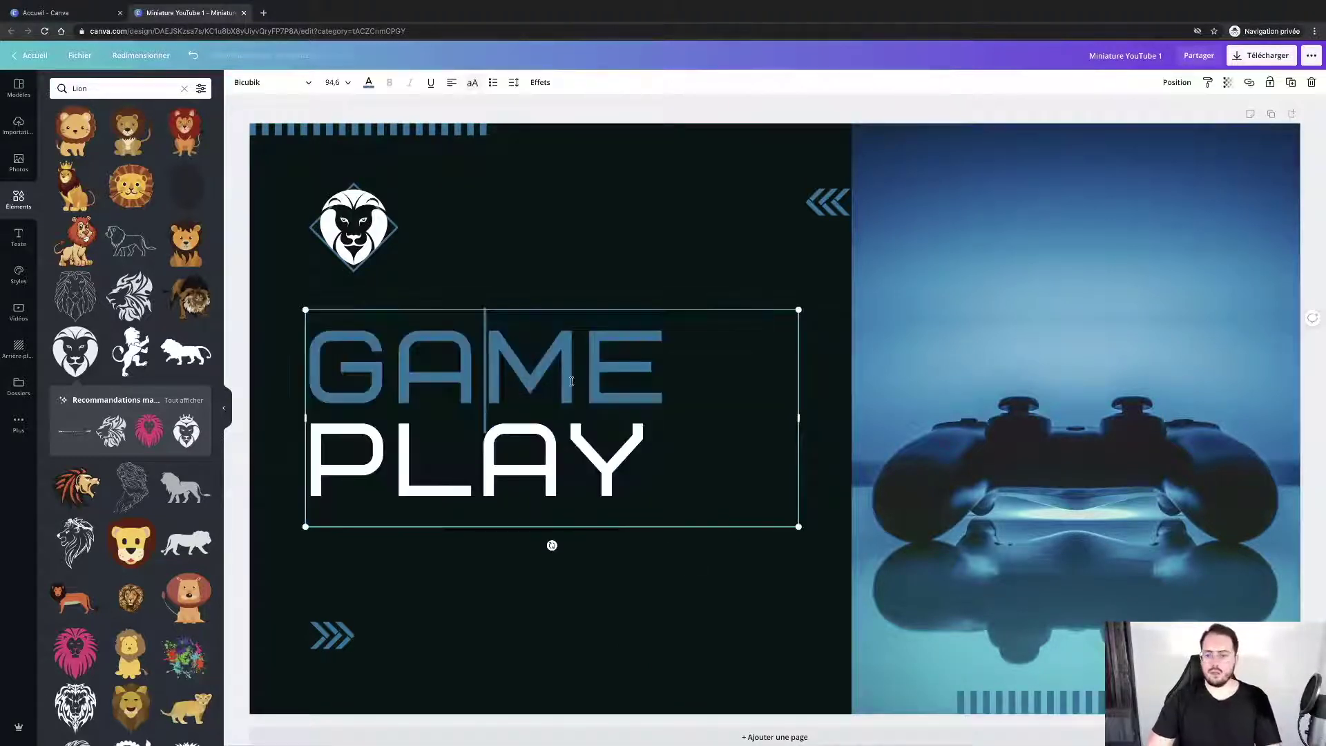
{"action": "double_click", "coordinate": [637, 373]}
{"action": "triple_click", "coordinate": [636, 373]}
{"action": "left_click_drag", "start_coordinate": [670, 373], "coordinate": [332, 372]}
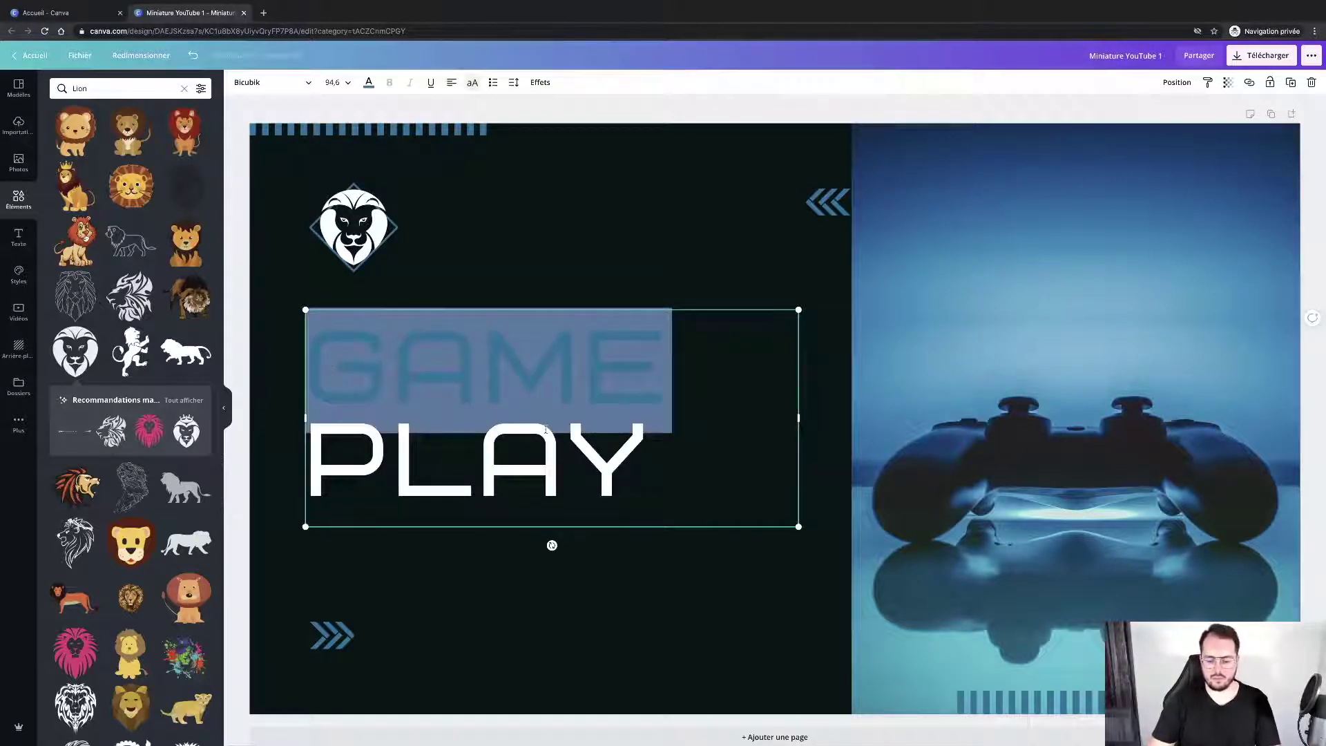
{"action": "type", "text": "GAMING"}
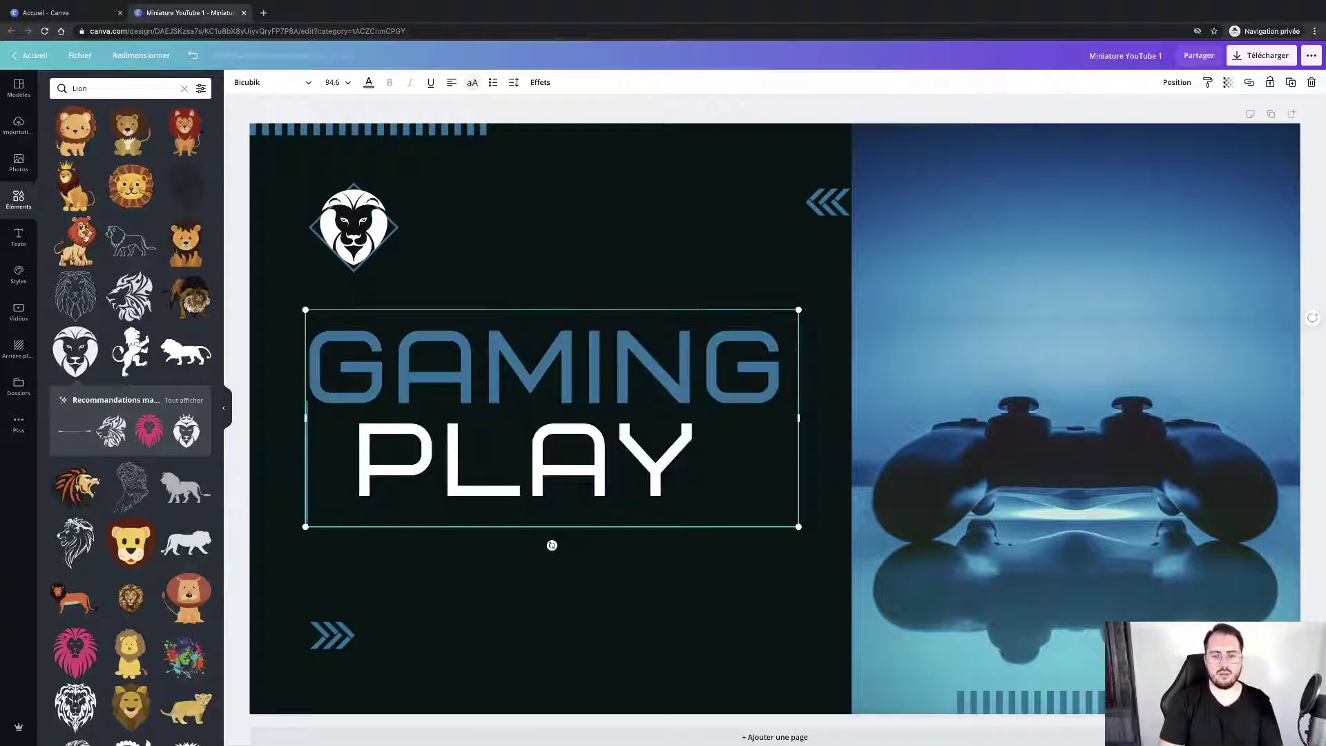
- Replace the title's second word "PLAY" with "LIVE", aligned at the start of its line
{"action": "triple_click", "coordinate": [537, 449]}
{"action": "left_click", "coordinate": [615, 467]}
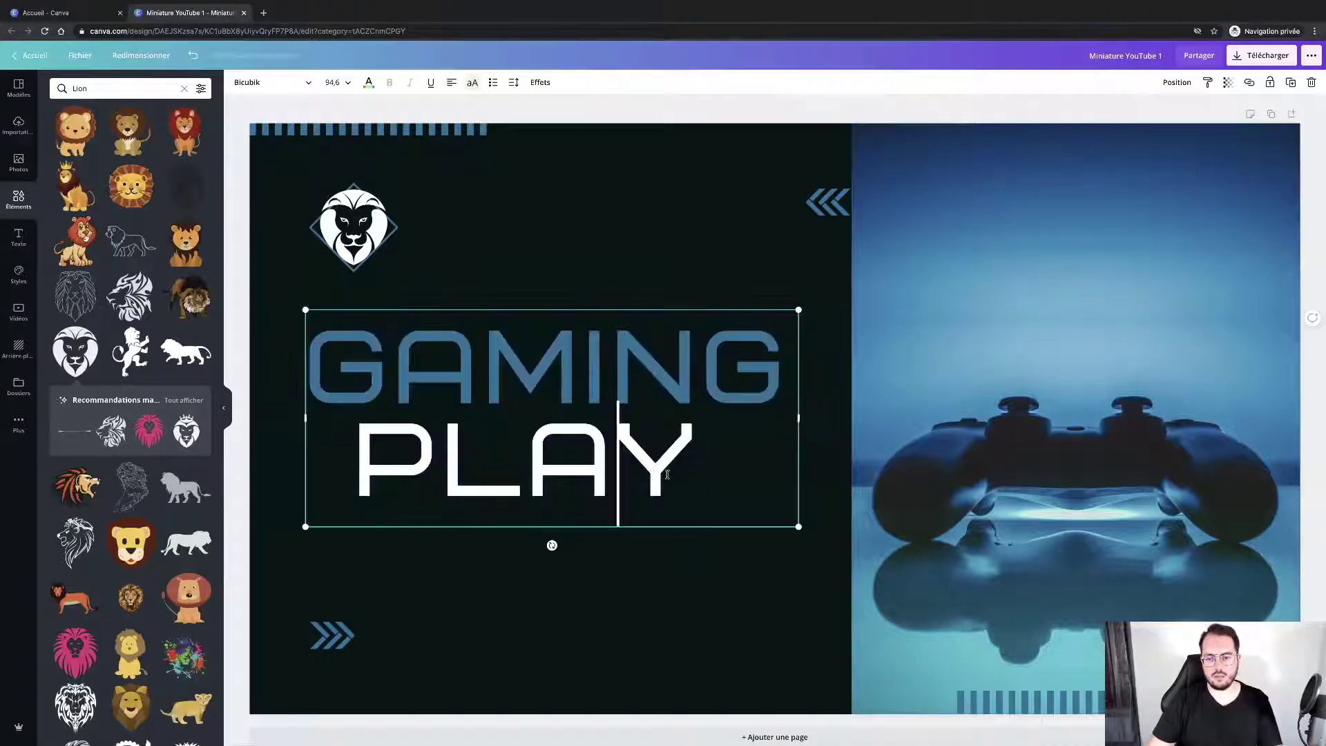
{"action": "left_click_drag", "start_coordinate": [700, 467], "coordinate": [380, 472]}
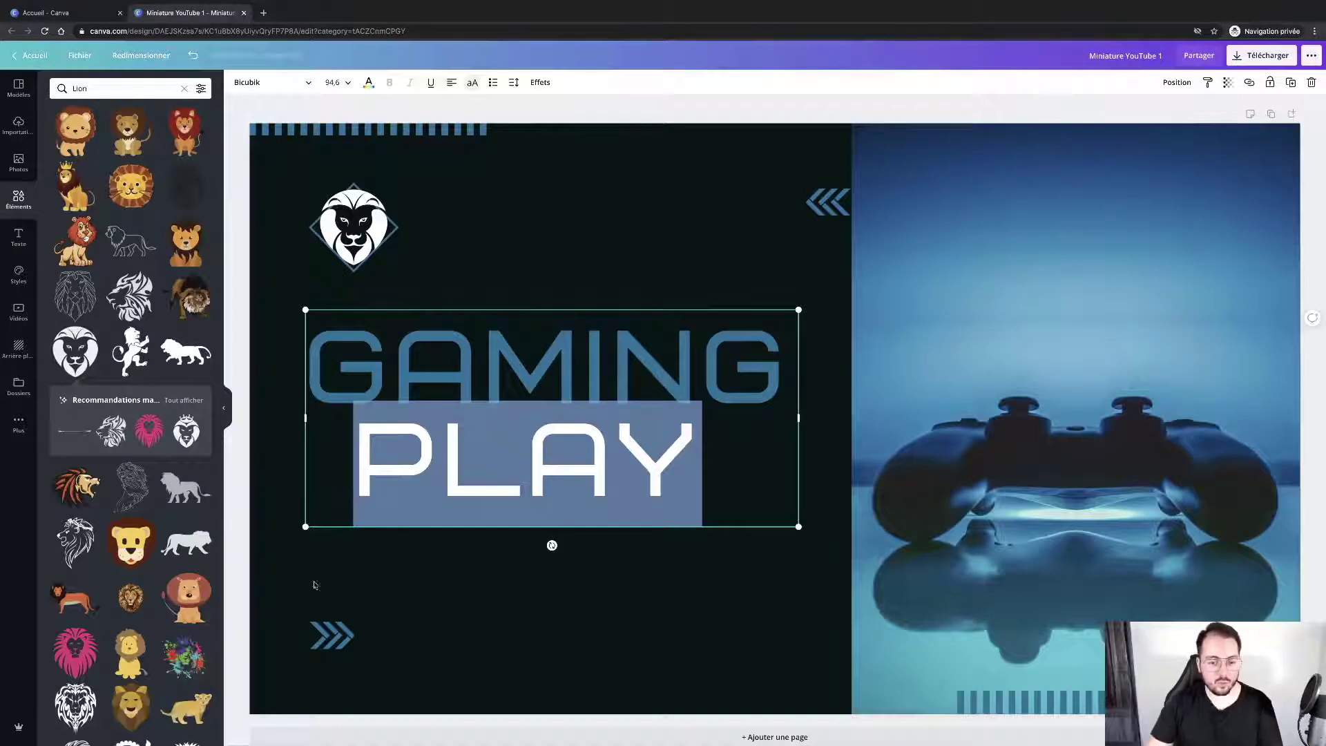
{"action": "left_click", "coordinate": [446, 581]}
{"action": "left_click", "coordinate": [560, 459]}
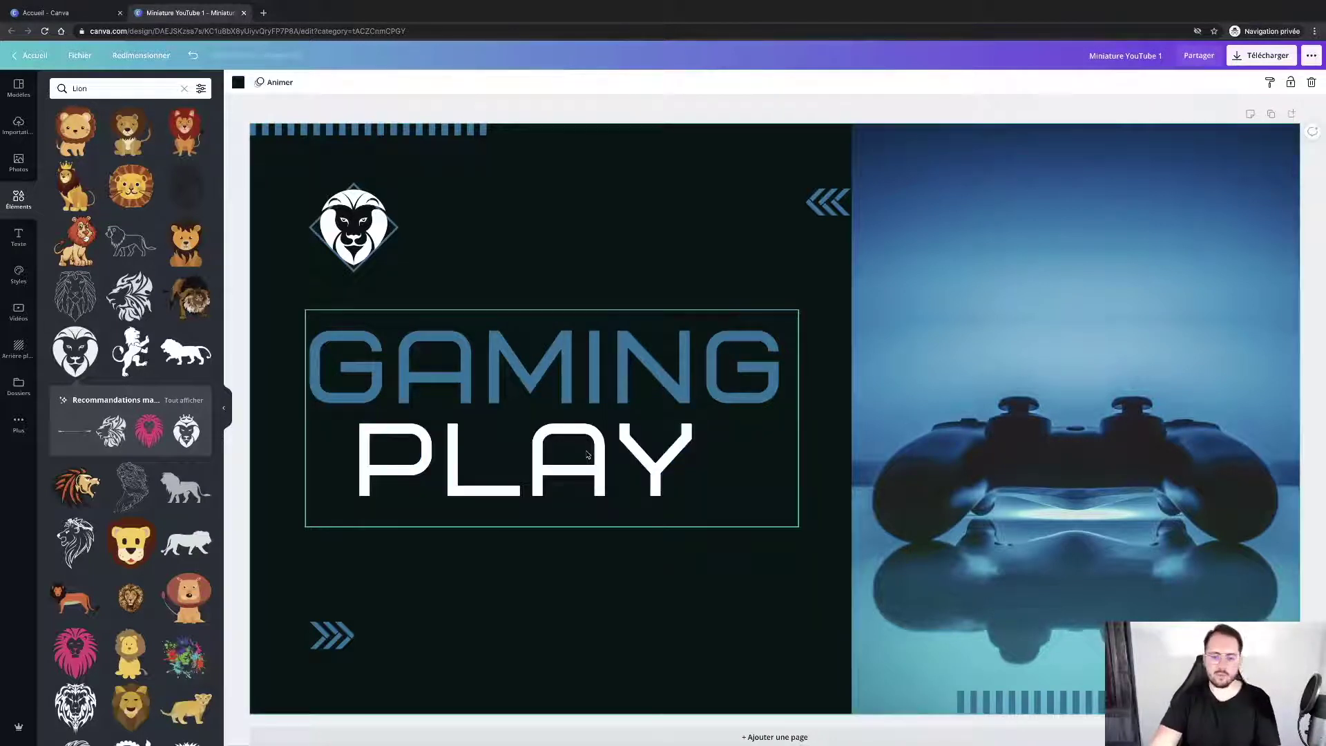
{"action": "left_click", "coordinate": [560, 457]}
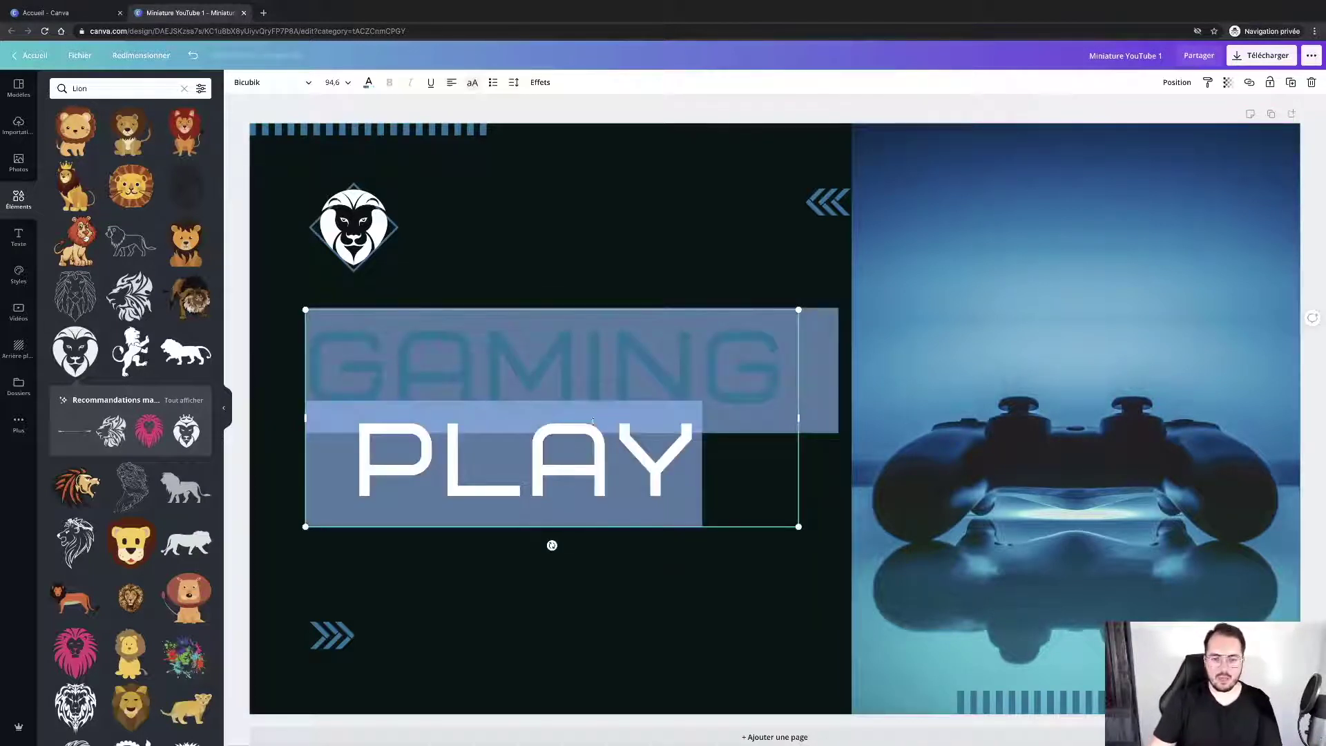
{"action": "left_click_drag", "start_coordinate": [702, 457], "coordinate": [325, 513]}
{"action": "type", "text": "LIV"}
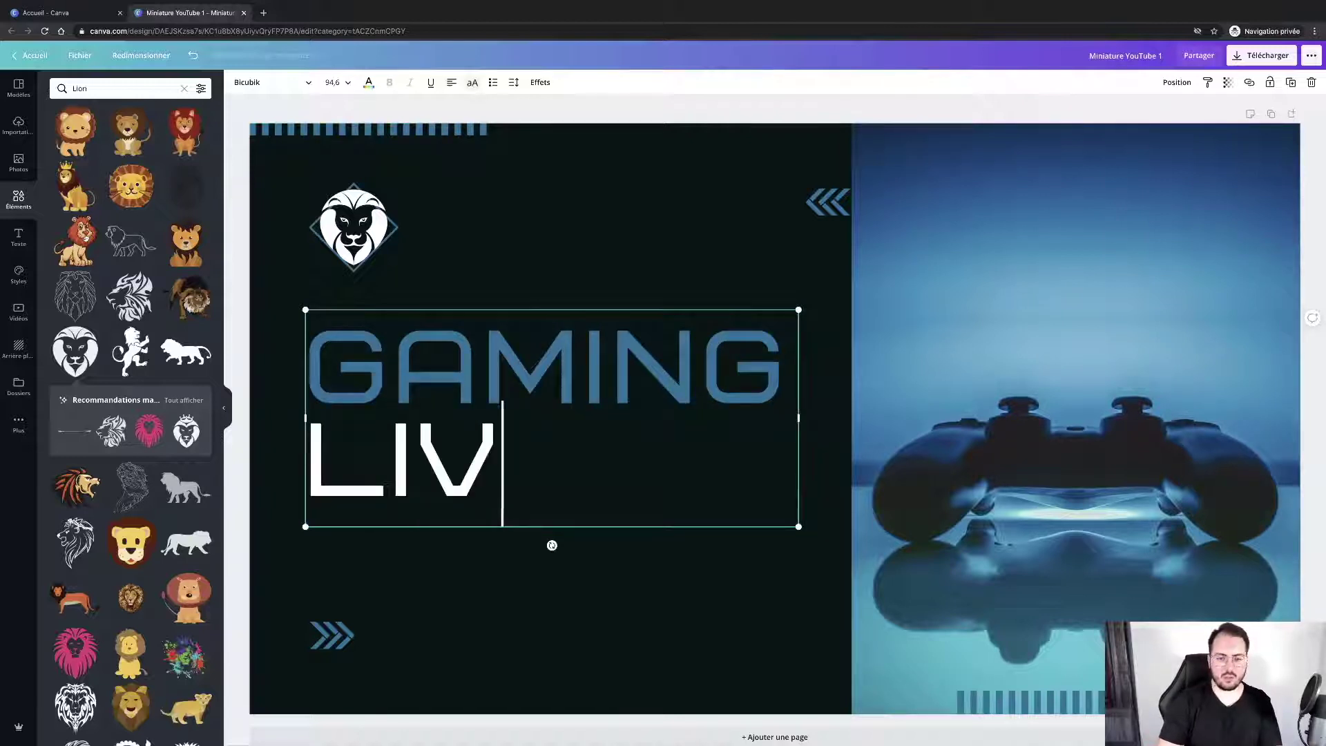
{"action": "type", "text": "E"}
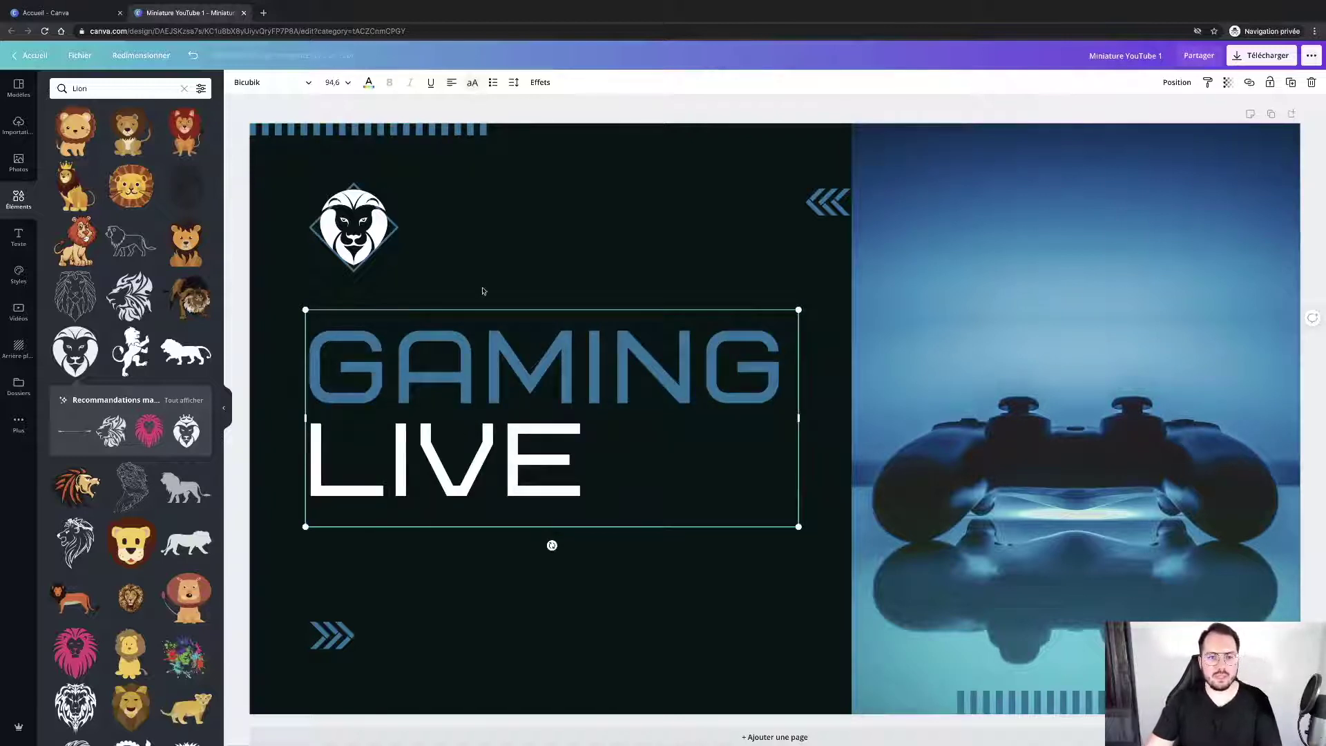
- Centre-align the whole "GAMING LIVE" title and look at the available fonts without changing the typeface
{"action": "key", "text": "ctrl+a"}
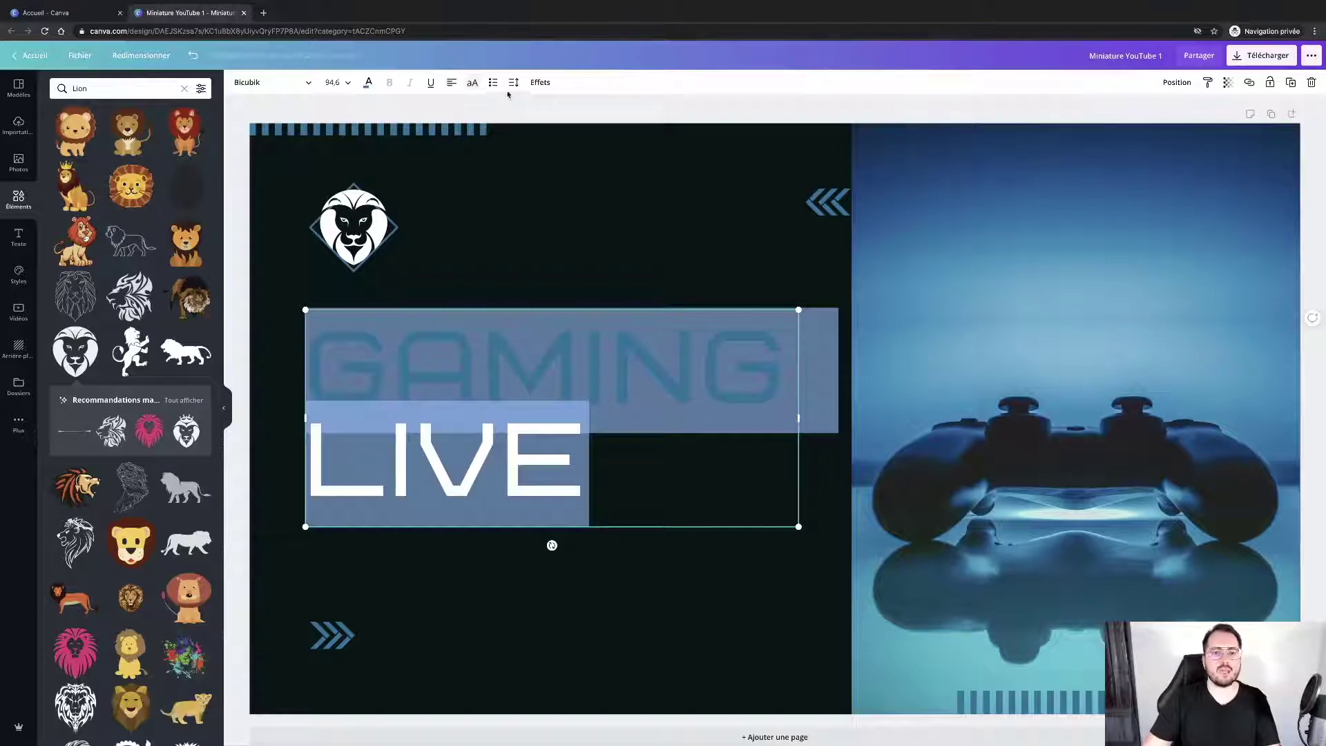
{"action": "left_click", "coordinate": [451, 82]}
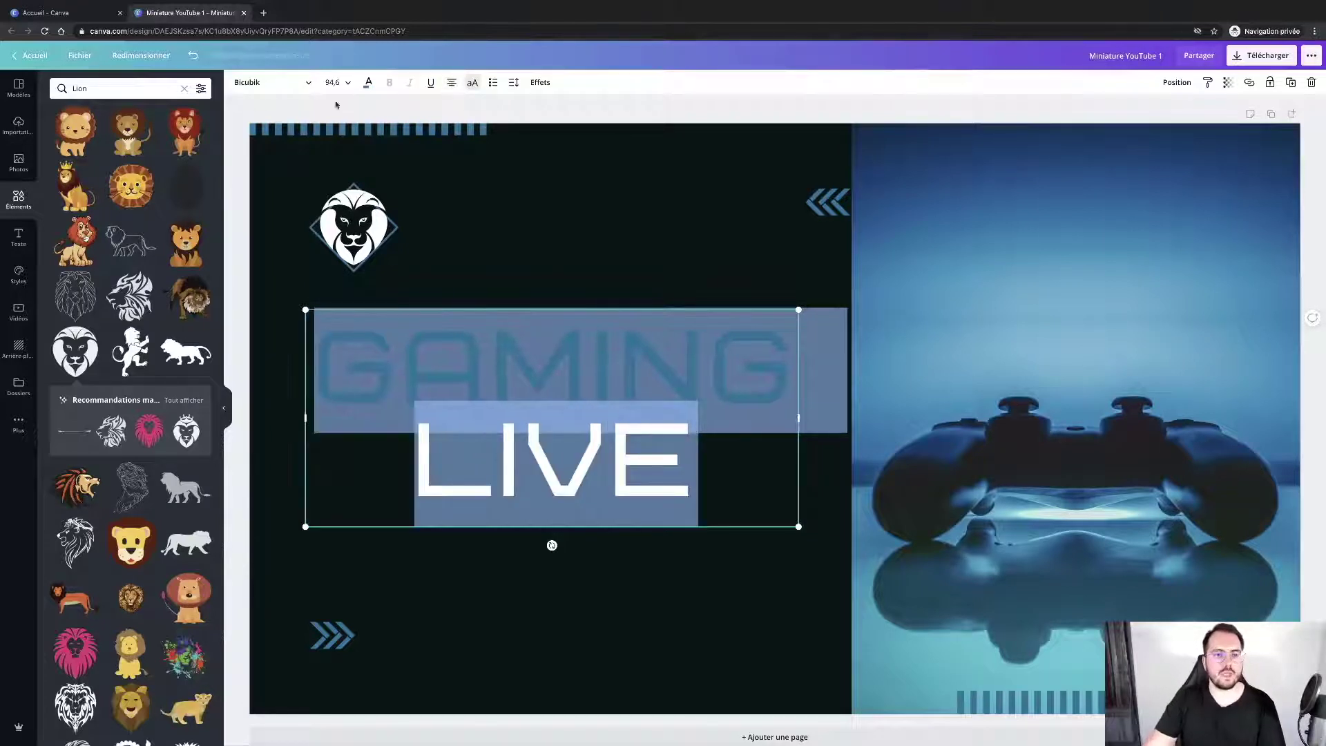
{"action": "left_click", "coordinate": [270, 82]}
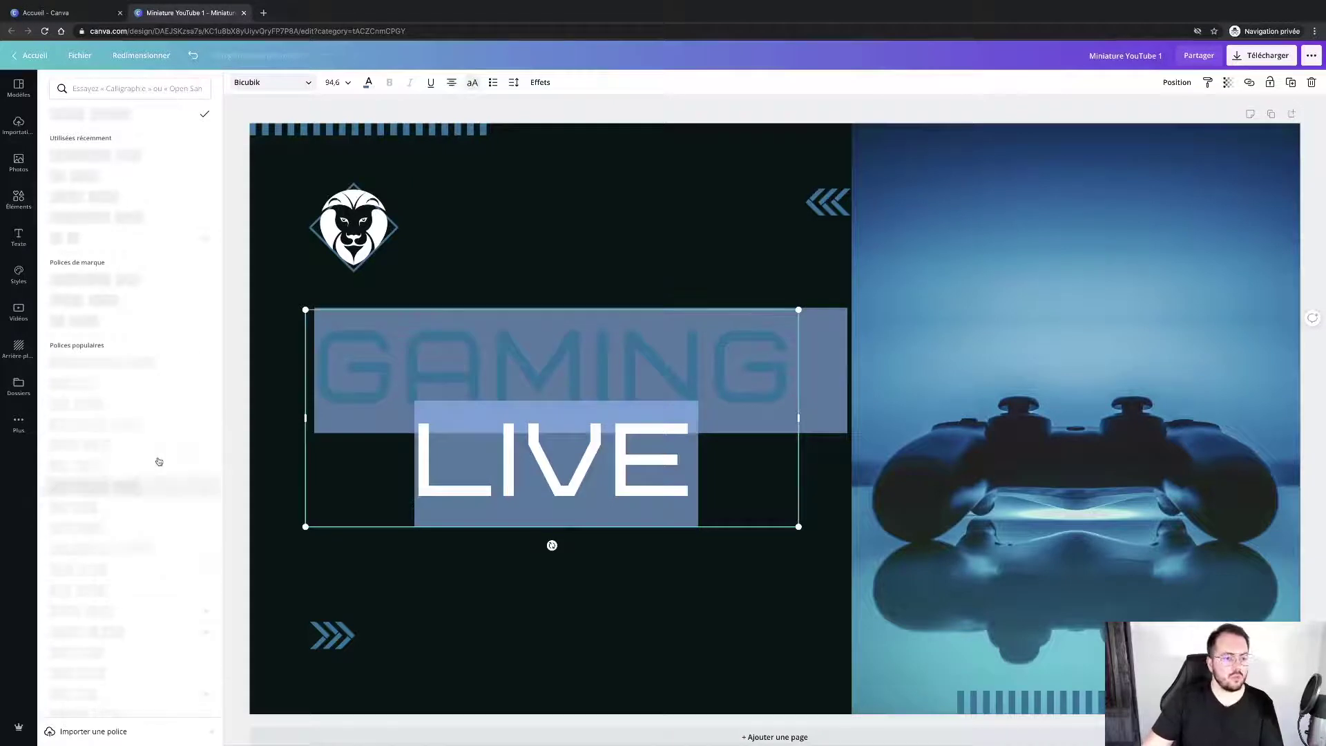
{"action": "left_click", "coordinate": [569, 646]}
{"action": "left_click", "coordinate": [507, 597]}
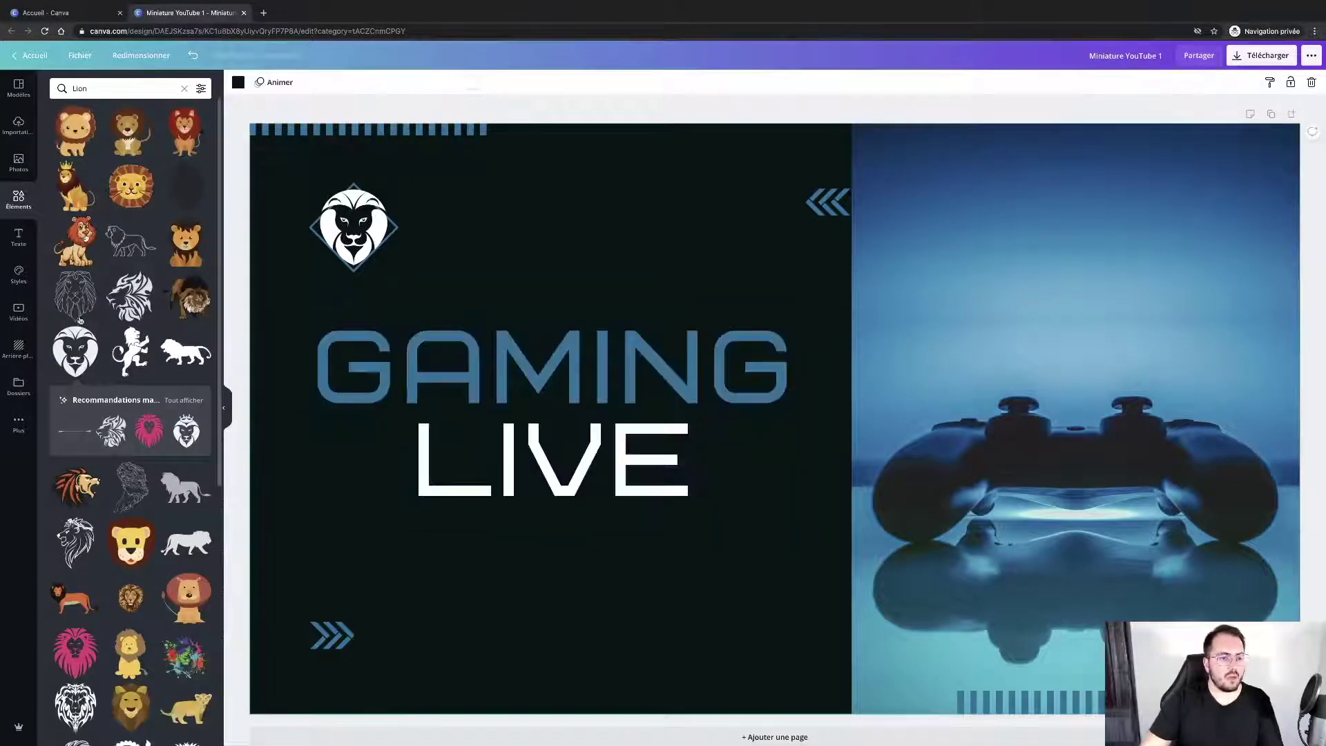
- Apply a blue gradient as the page background and change its light blue colour to black
{"action": "left_click", "coordinate": [25, 341]}
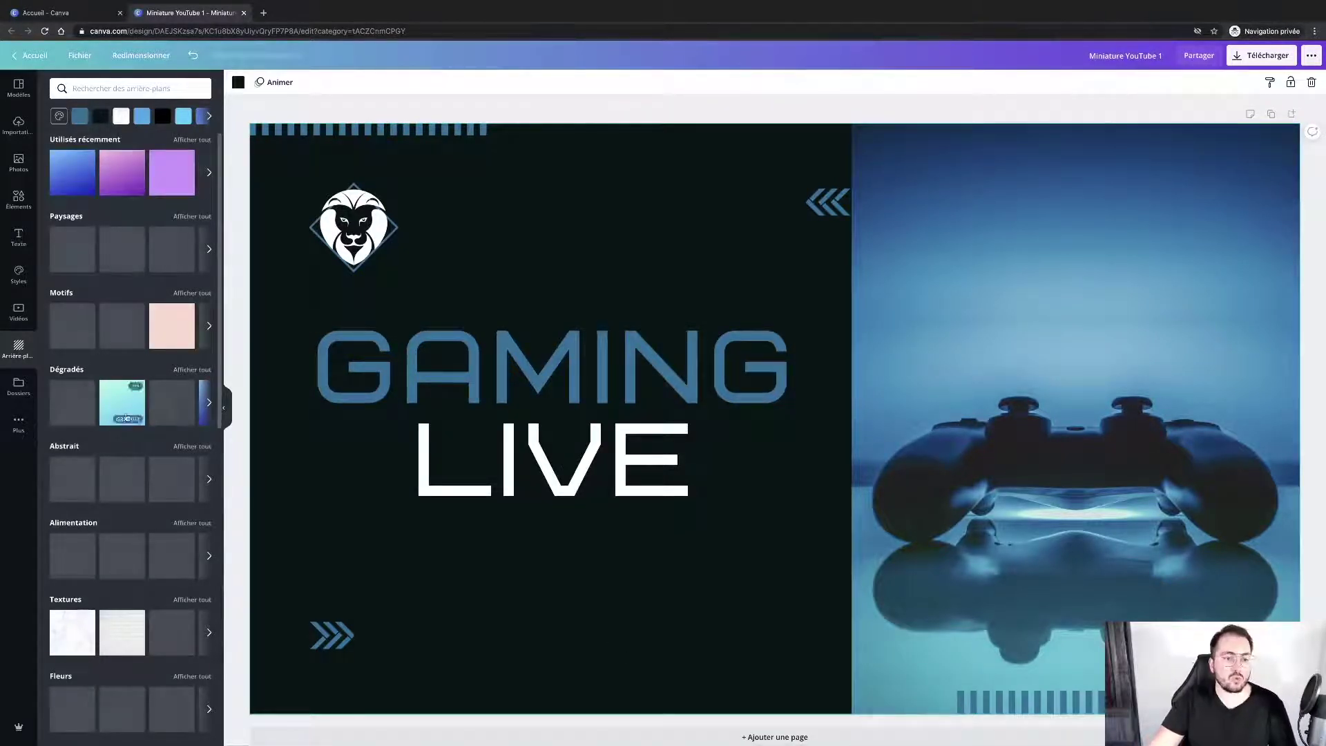
{"action": "left_click", "coordinate": [206, 406]}
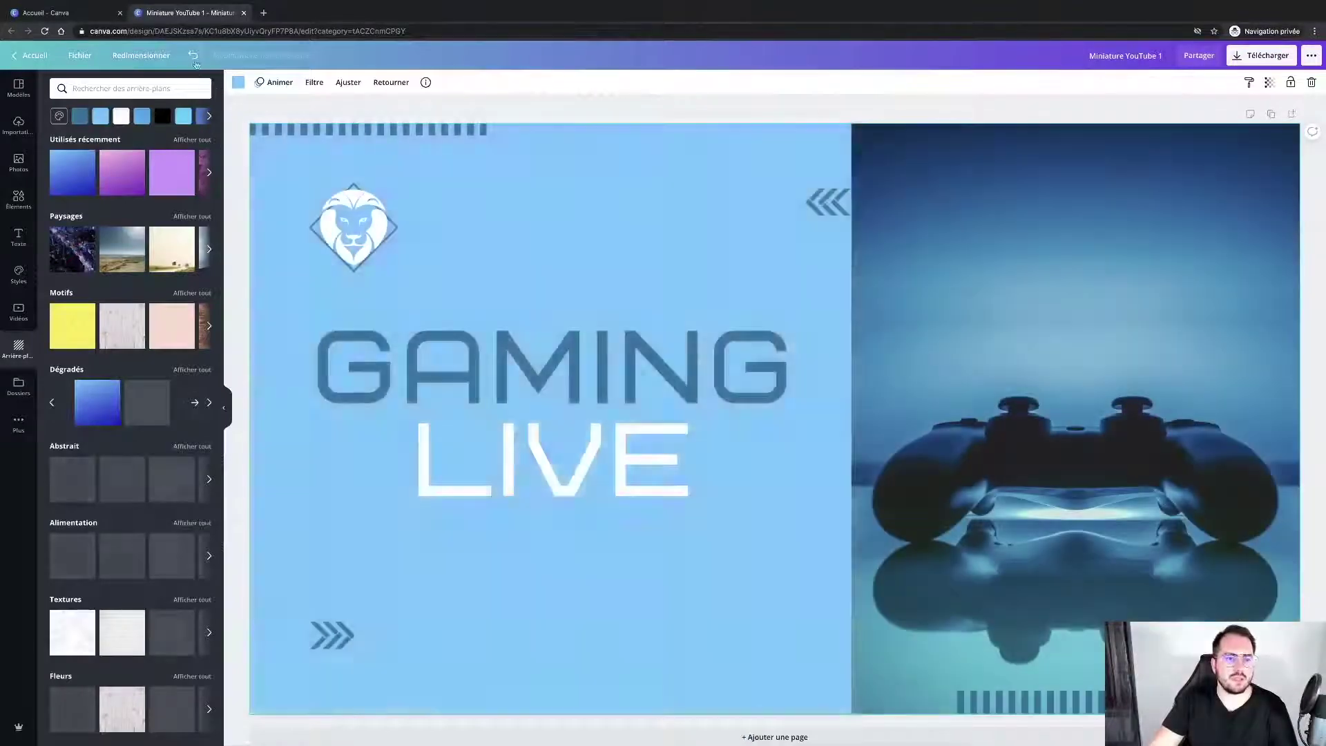
{"action": "left_click", "coordinate": [194, 60]}
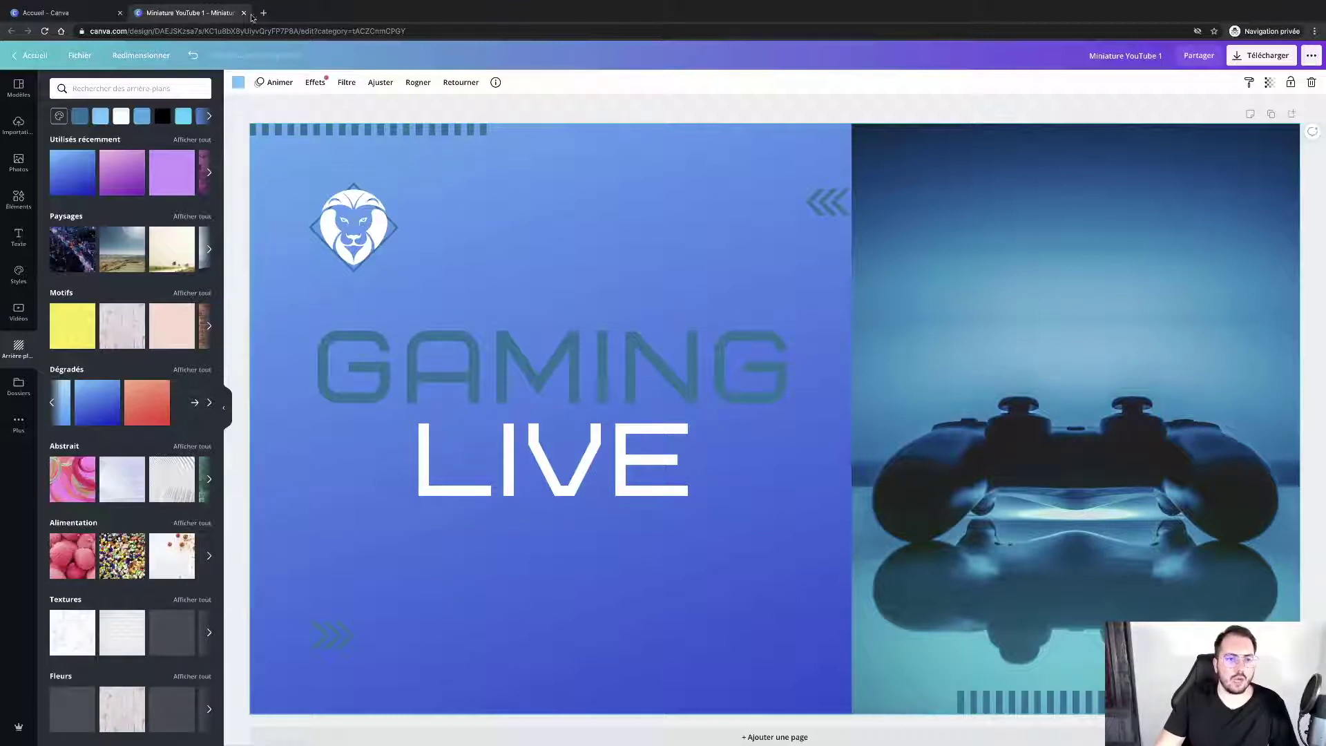
{"action": "left_click", "coordinate": [239, 84]}
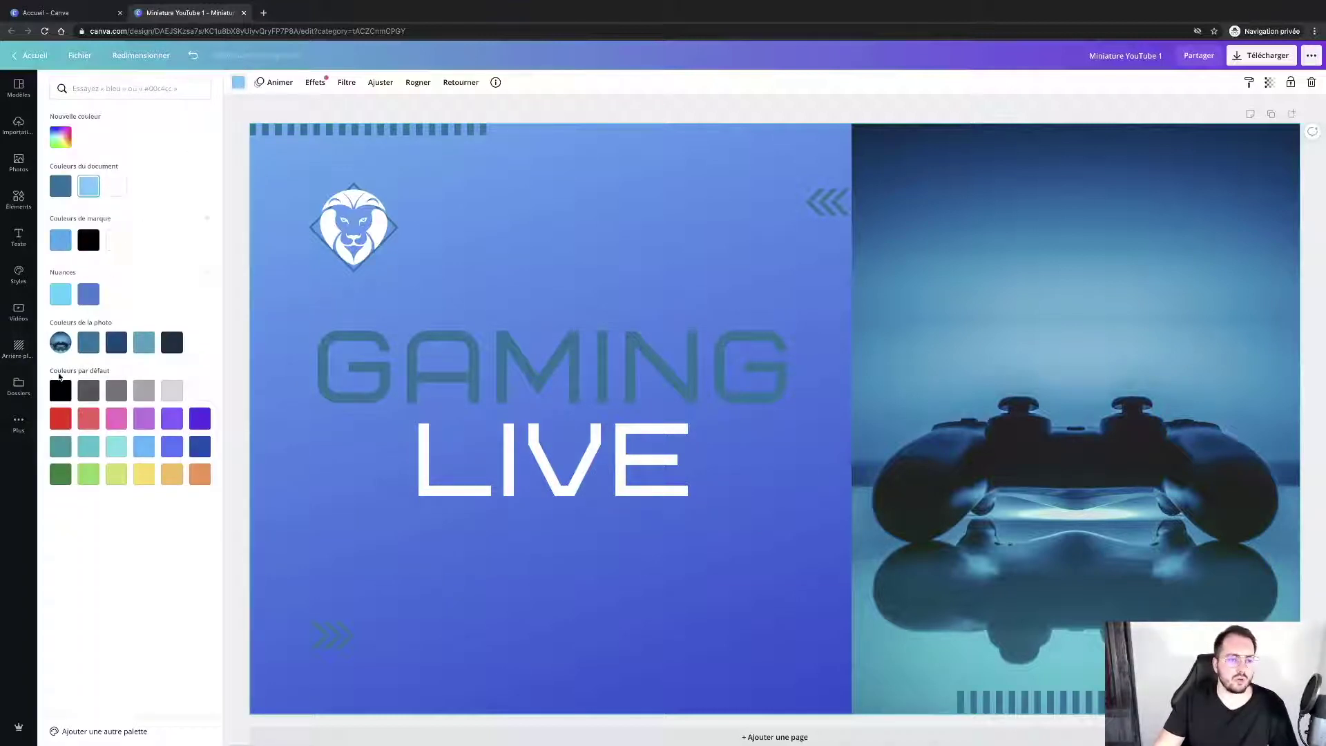
{"action": "left_click", "coordinate": [90, 243]}
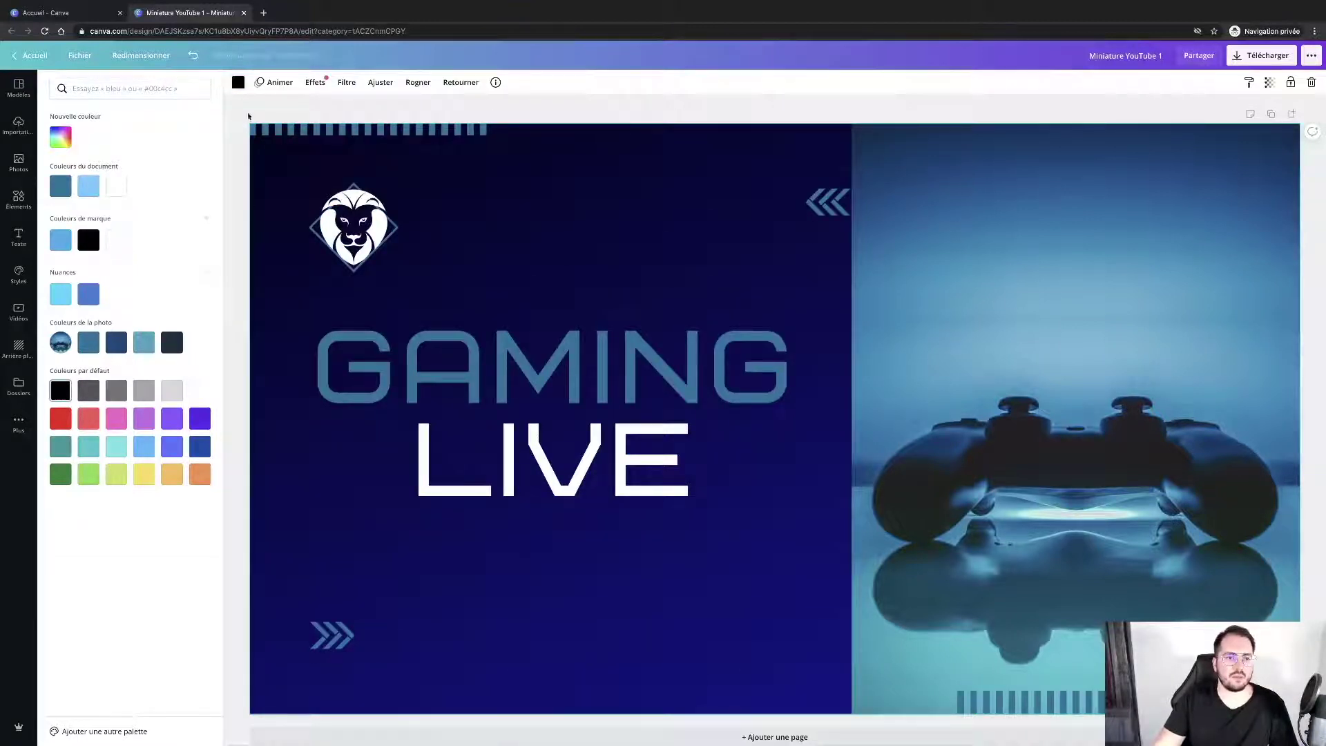
{"action": "left_click", "coordinate": [239, 84]}
{"action": "left_click", "coordinate": [238, 83]}
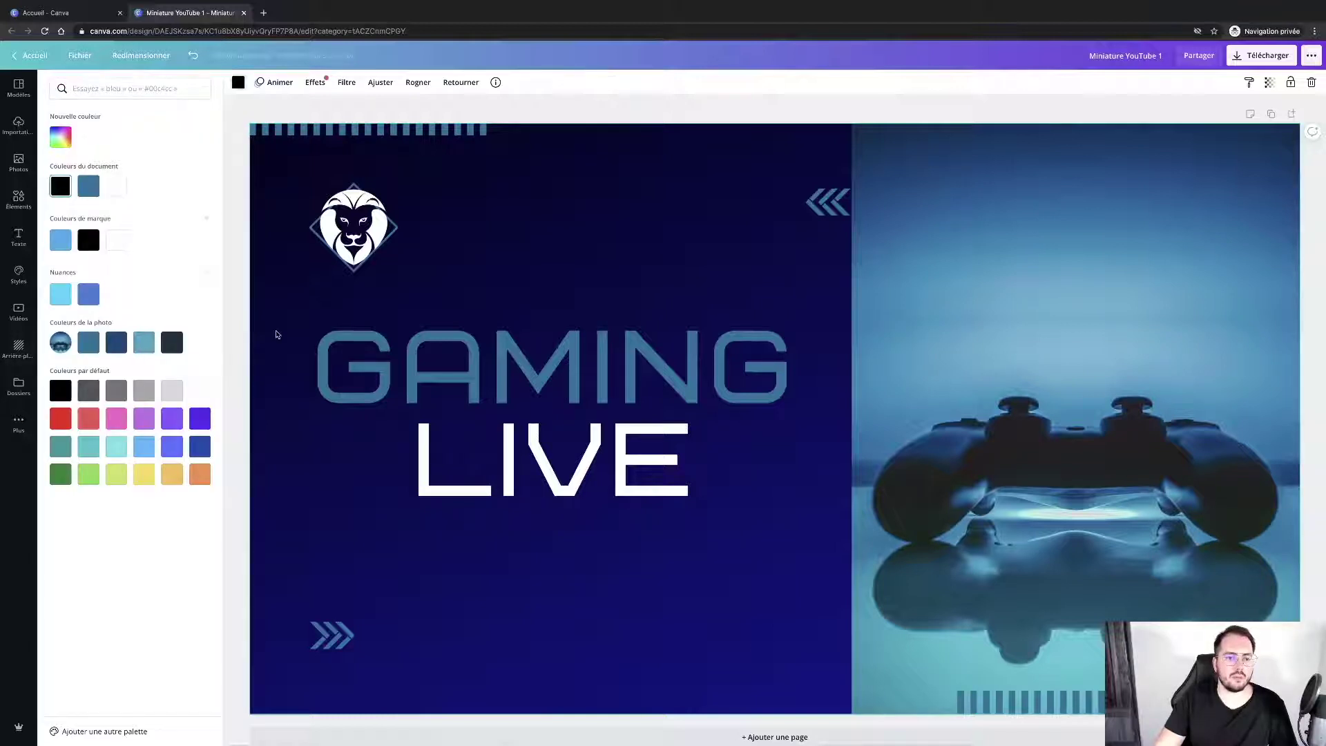
{"action": "double_click", "coordinate": [276, 332]}
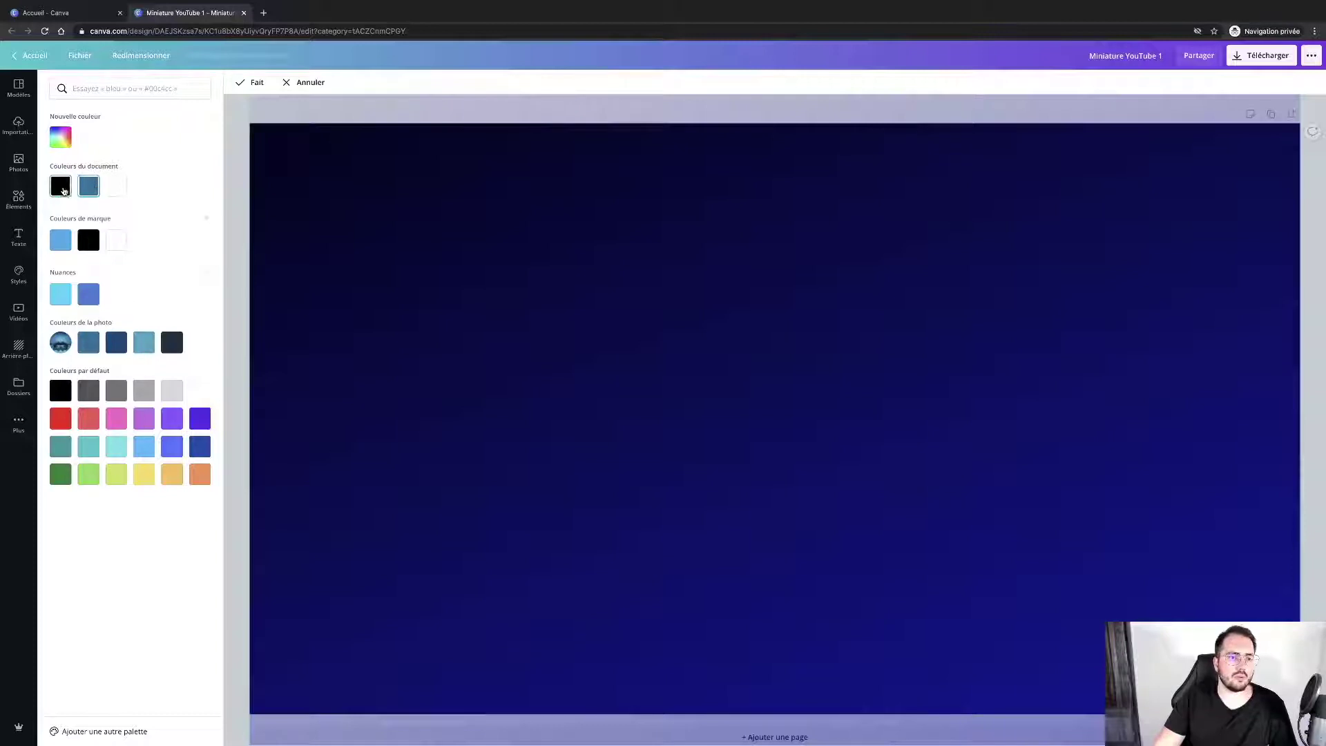
{"action": "left_click", "coordinate": [309, 83]}
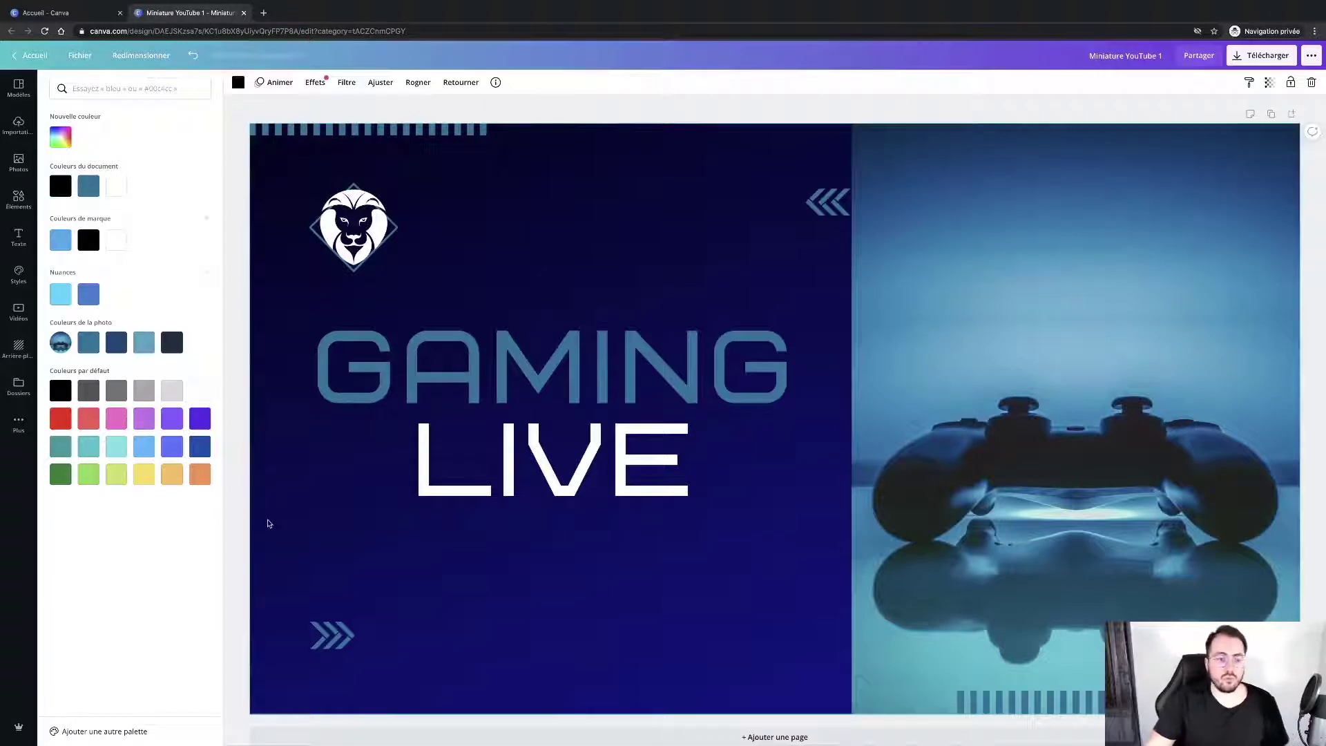
- Undo the background colour changes and the gradient to restore the plain dark background
{"action": "left_click", "coordinate": [190, 55]}
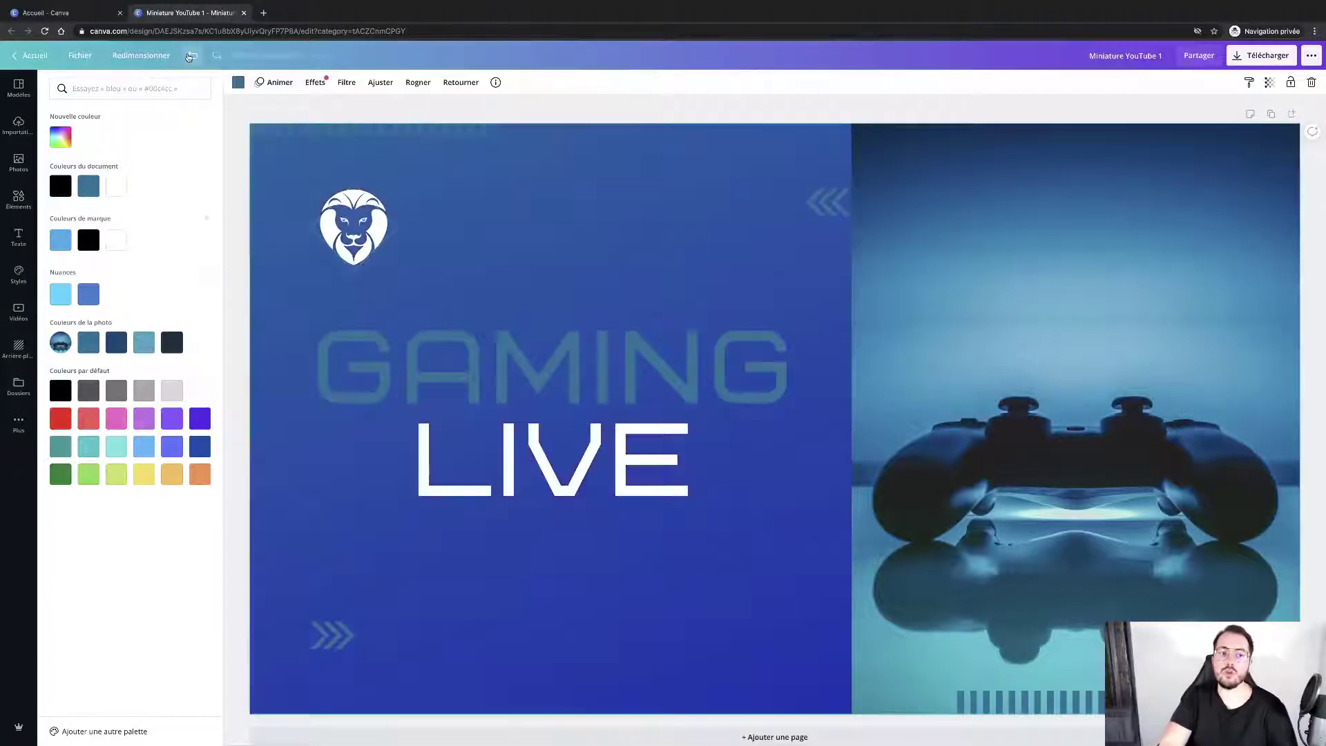
{"action": "left_click", "coordinate": [190, 56]}
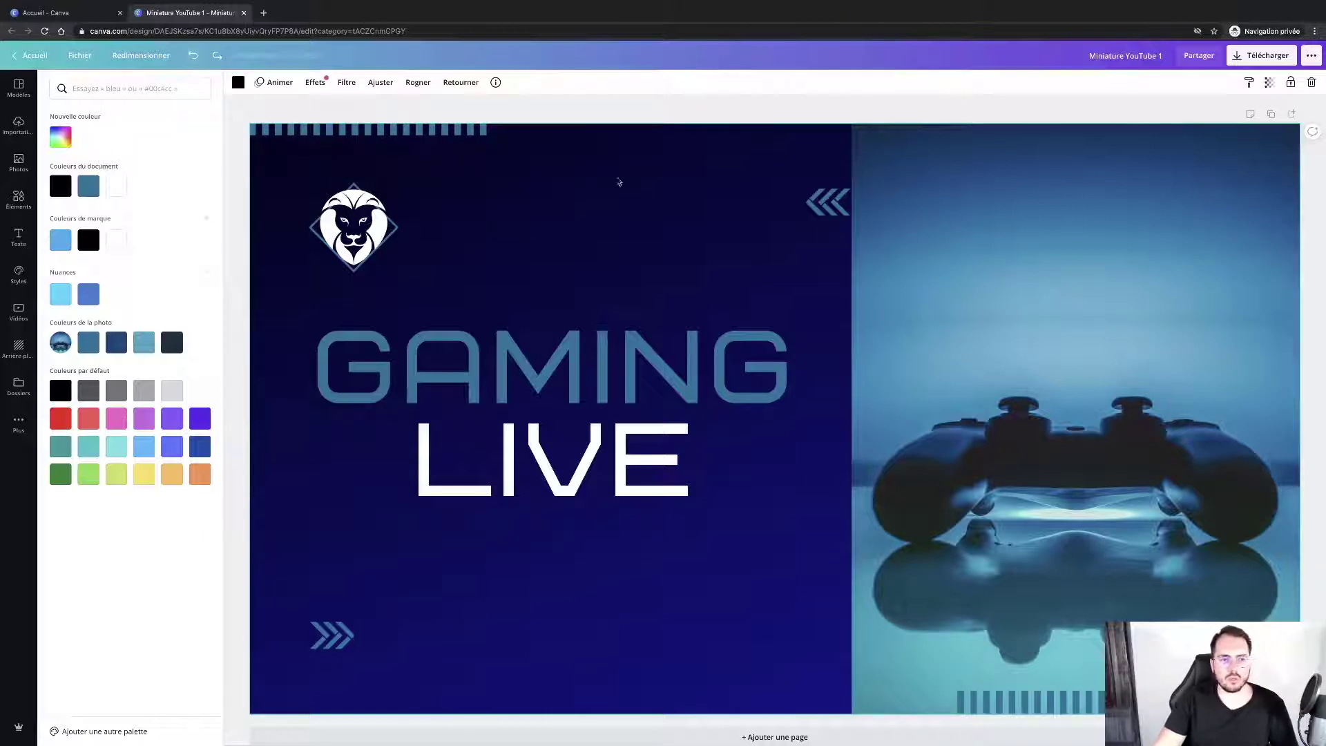
{"action": "left_click", "coordinate": [195, 60]}
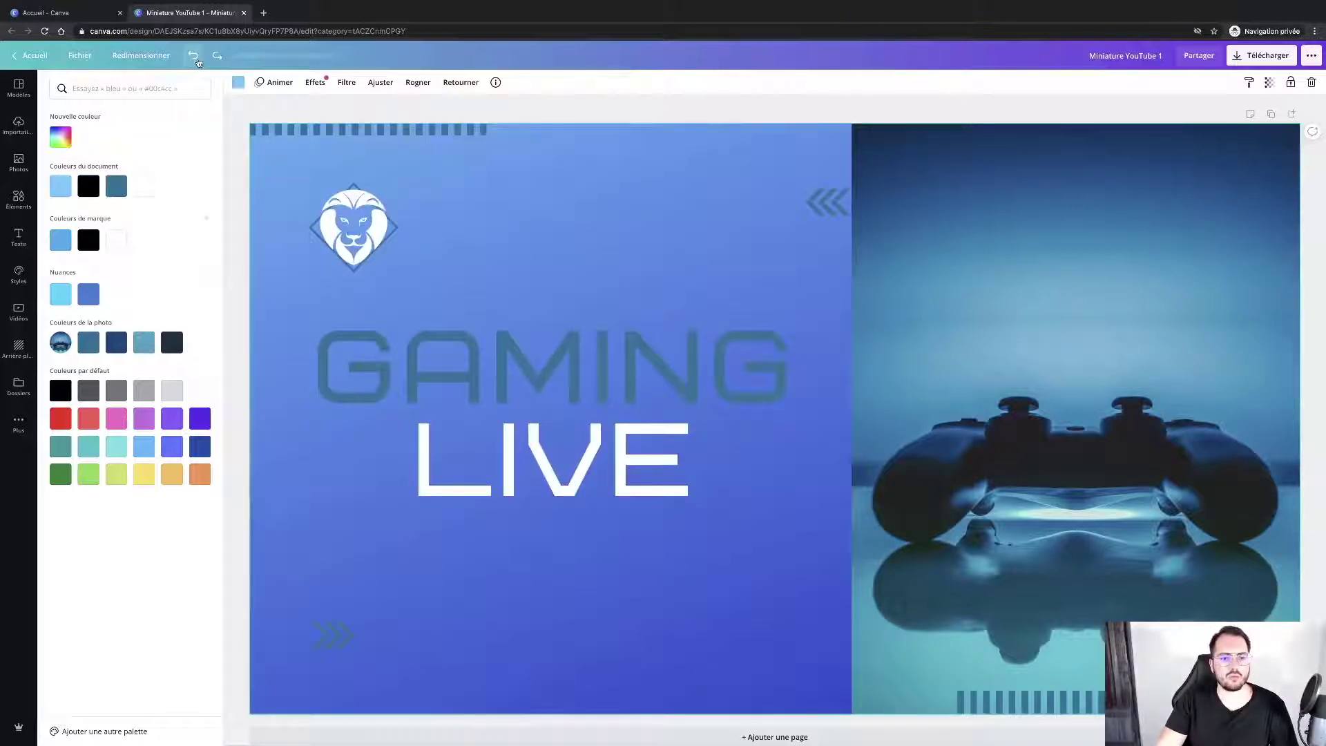
{"action": "left_click", "coordinate": [197, 63]}
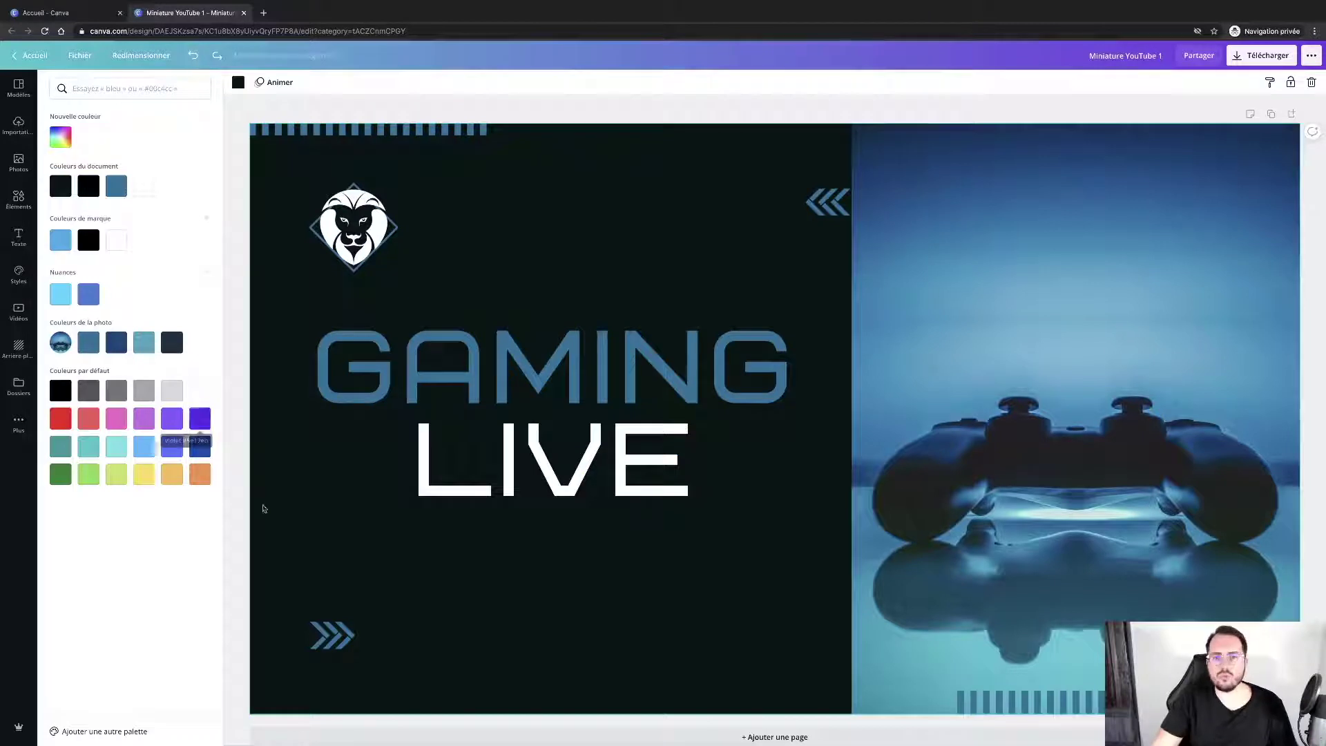
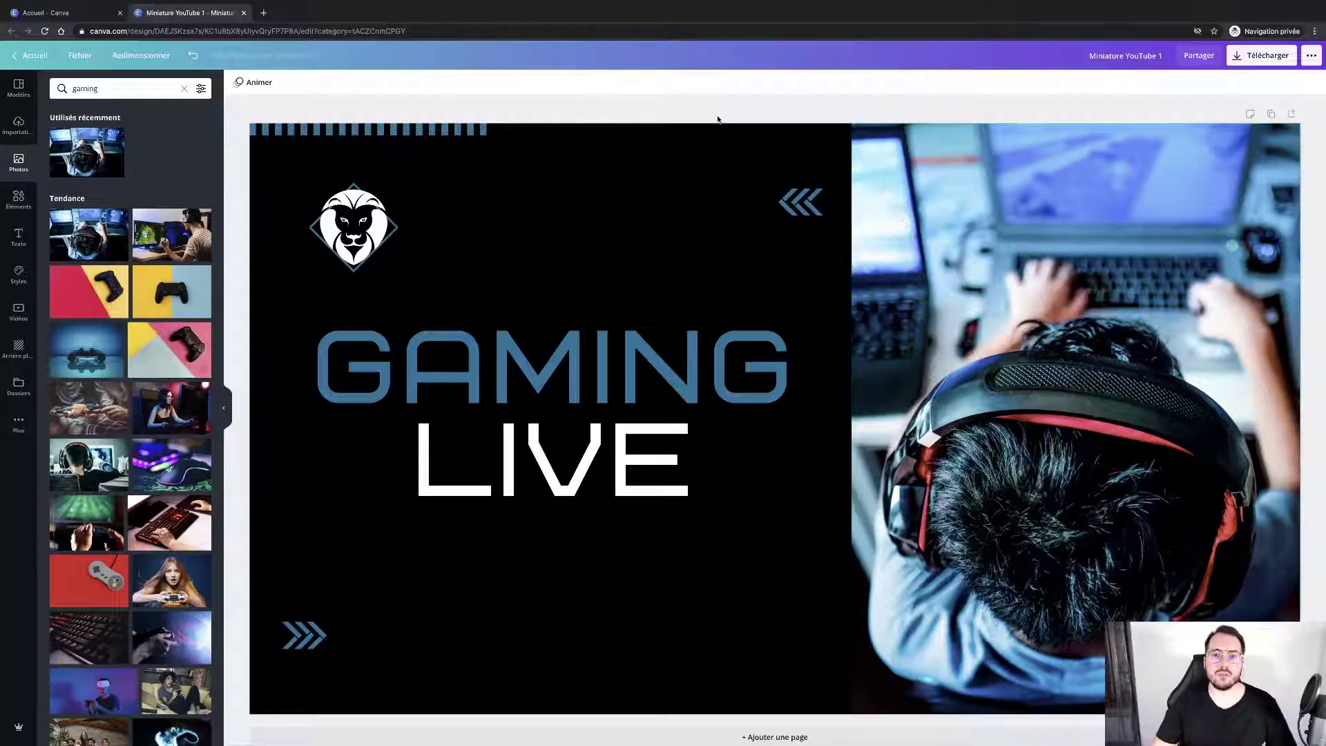
{"action": "scroll", "coordinate": [93, 597], "scroll_direction": "down", "scroll_amount": 3}
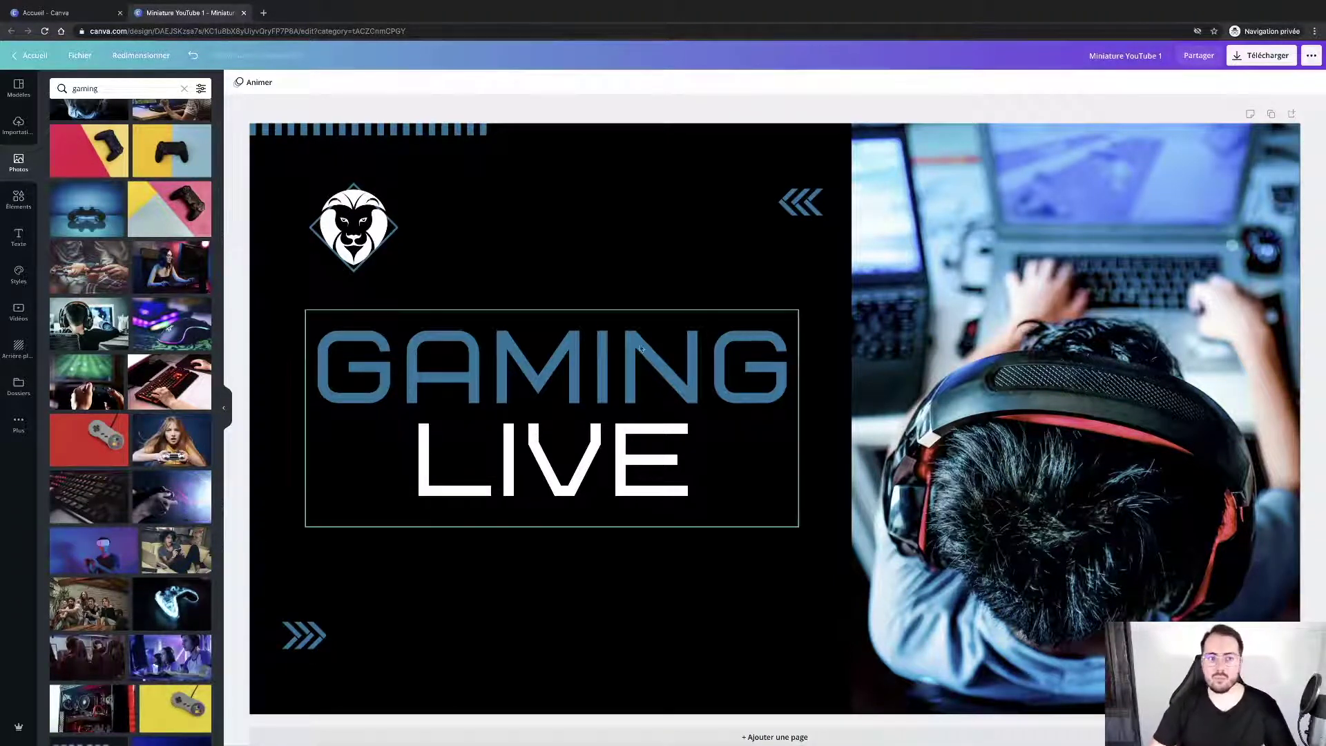
- Download the thumbnail as a JPG with quality 100 and return to the design
{"action": "left_click", "coordinate": [1315, 63]}
{"action": "left_click", "coordinate": [1315, 63]}
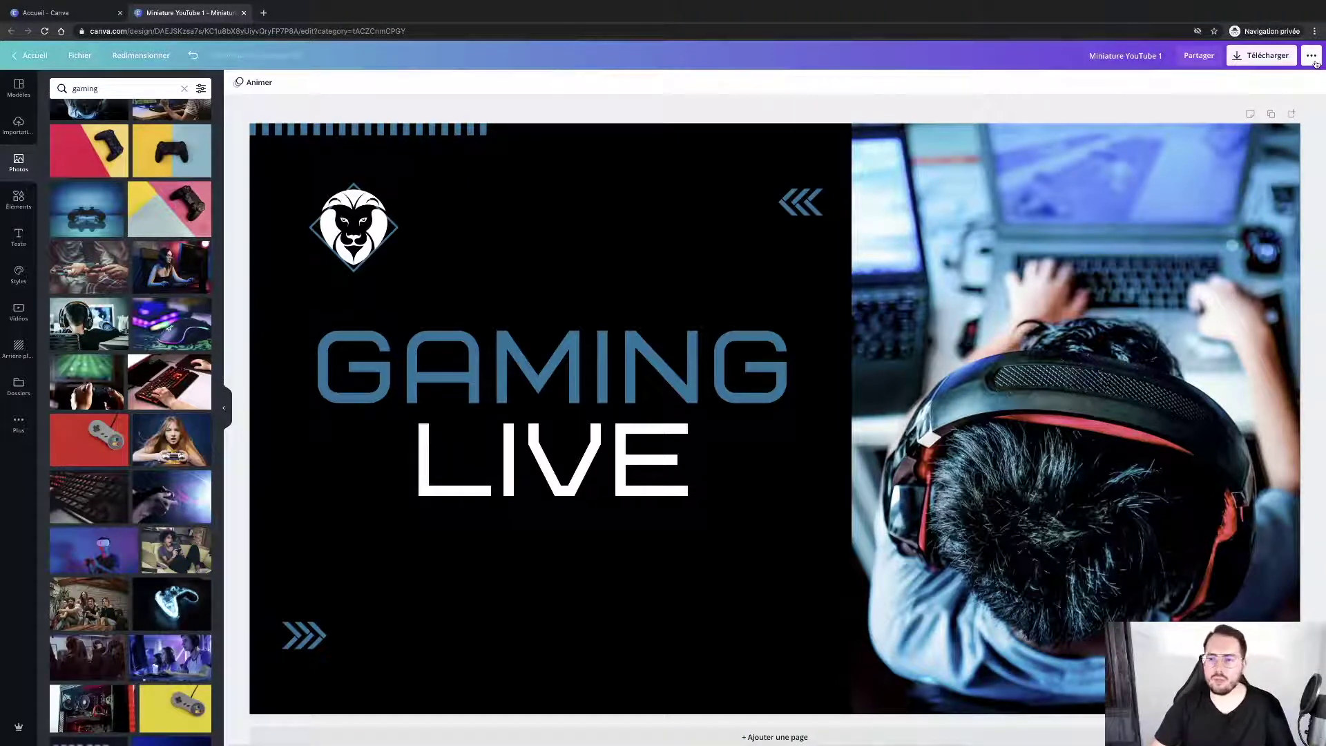
{"action": "left_click", "coordinate": [1264, 57]}
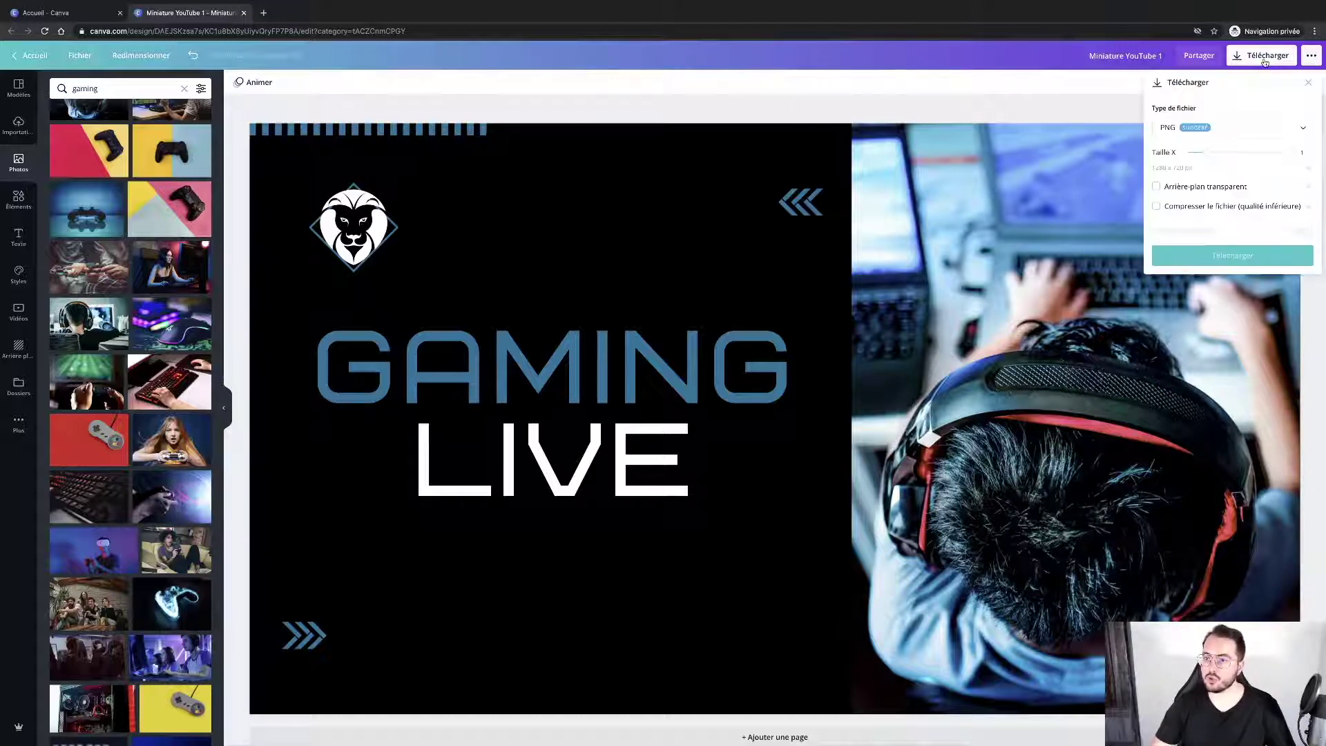
{"action": "left_click", "coordinate": [1197, 127]}
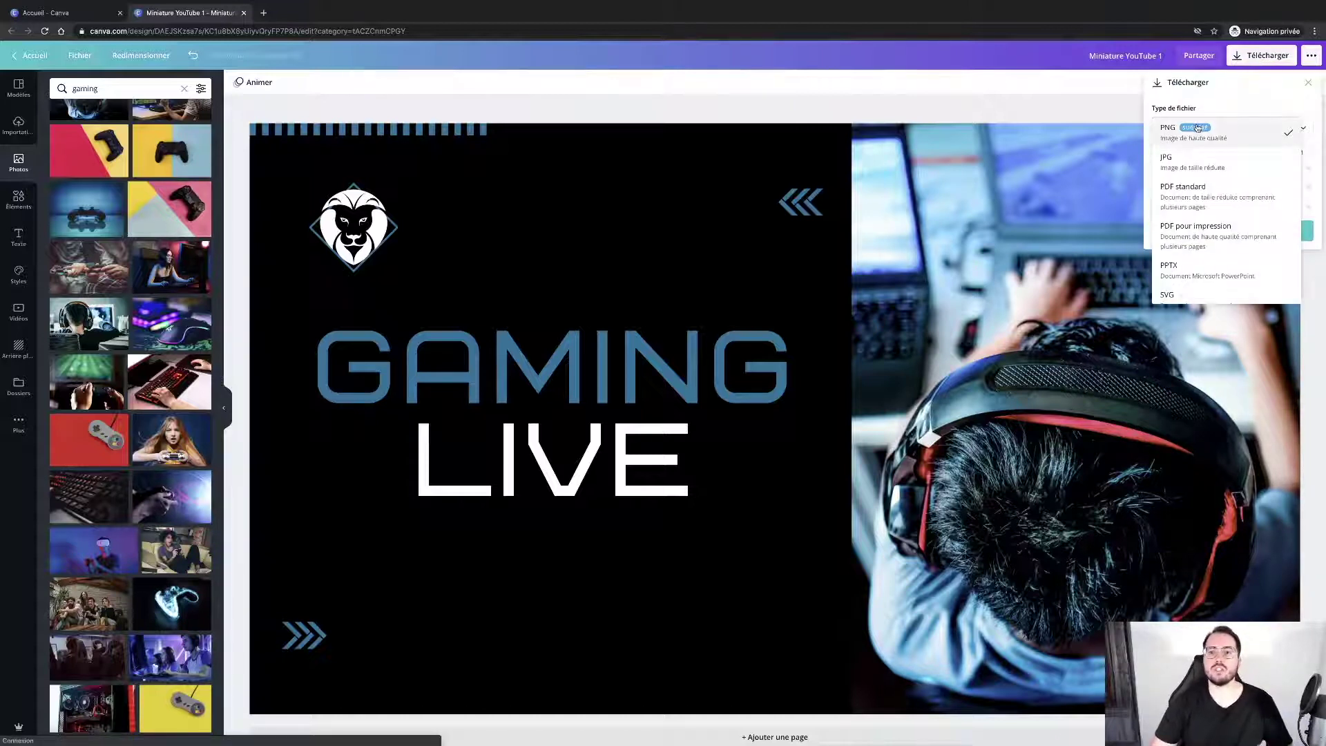
{"action": "left_click", "coordinate": [1193, 163]}
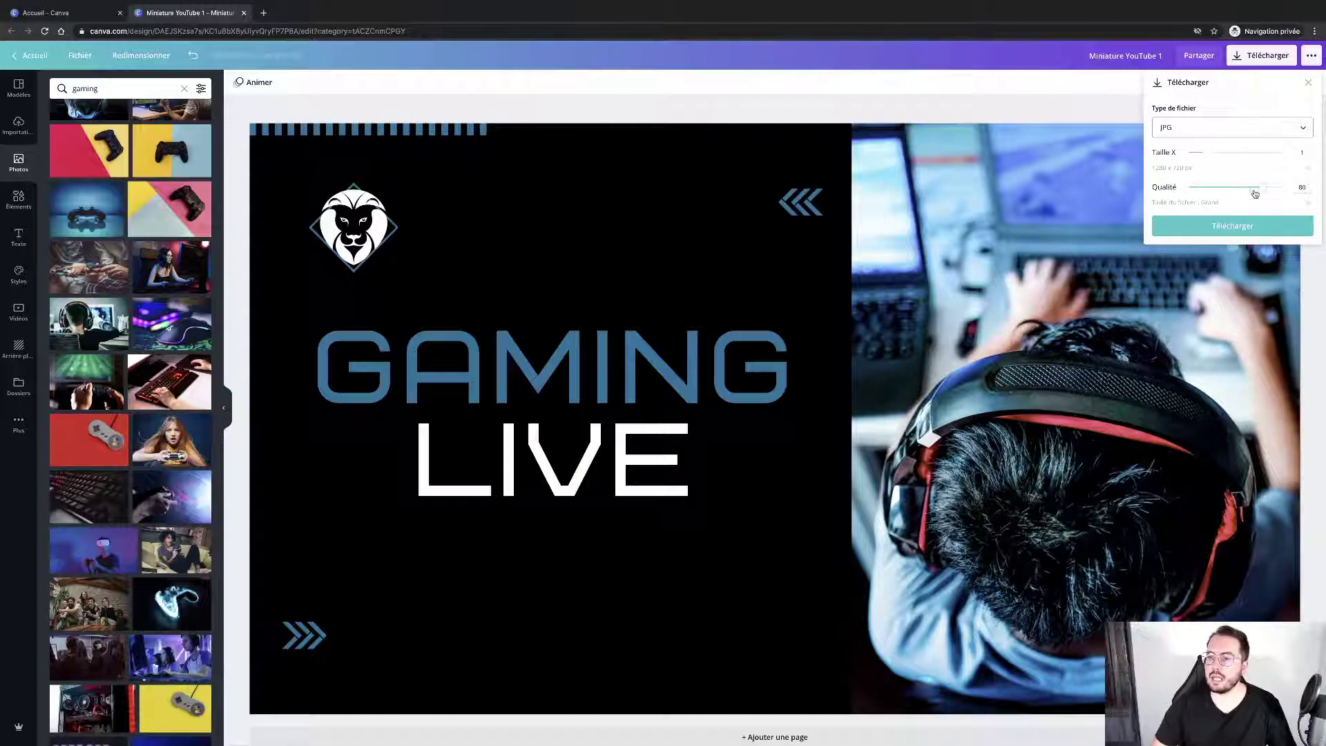
{"action": "left_click_drag", "start_coordinate": [1257, 187], "coordinate": [1295, 187]}
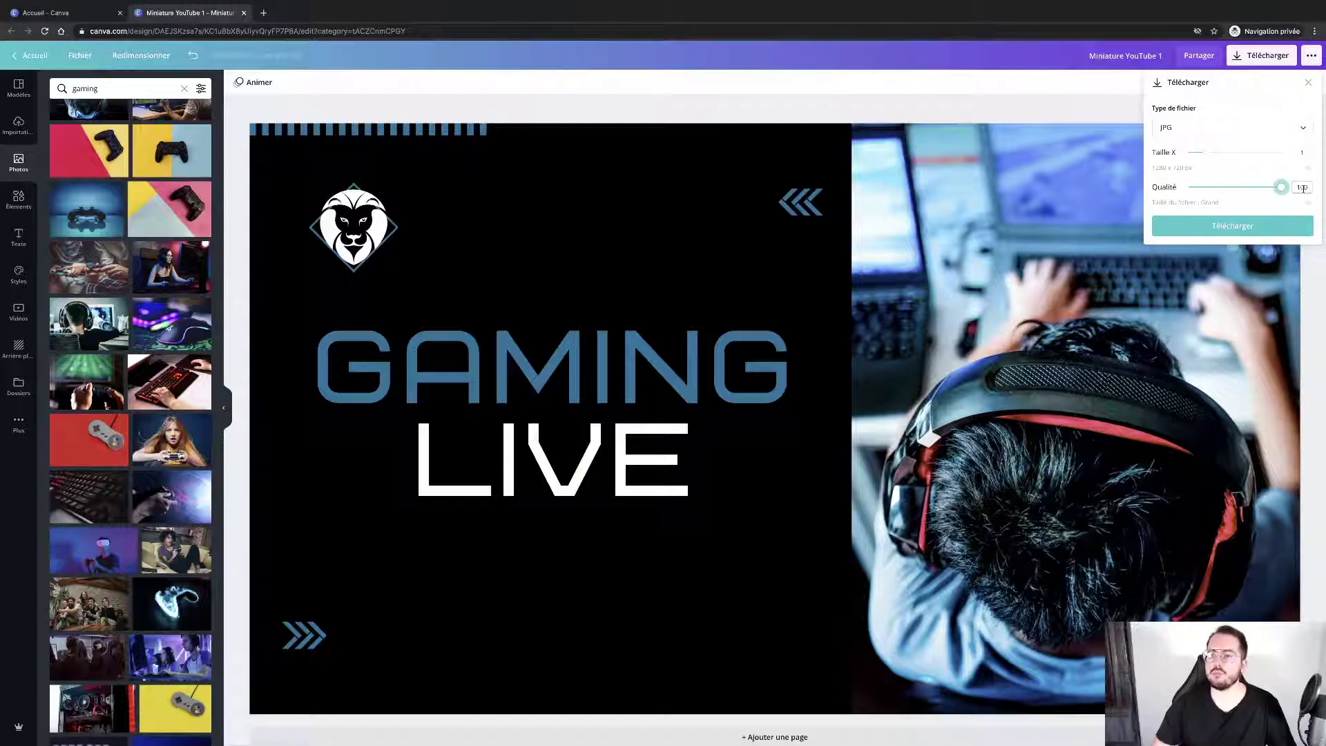
{"action": "left_click", "coordinate": [1236, 234]}
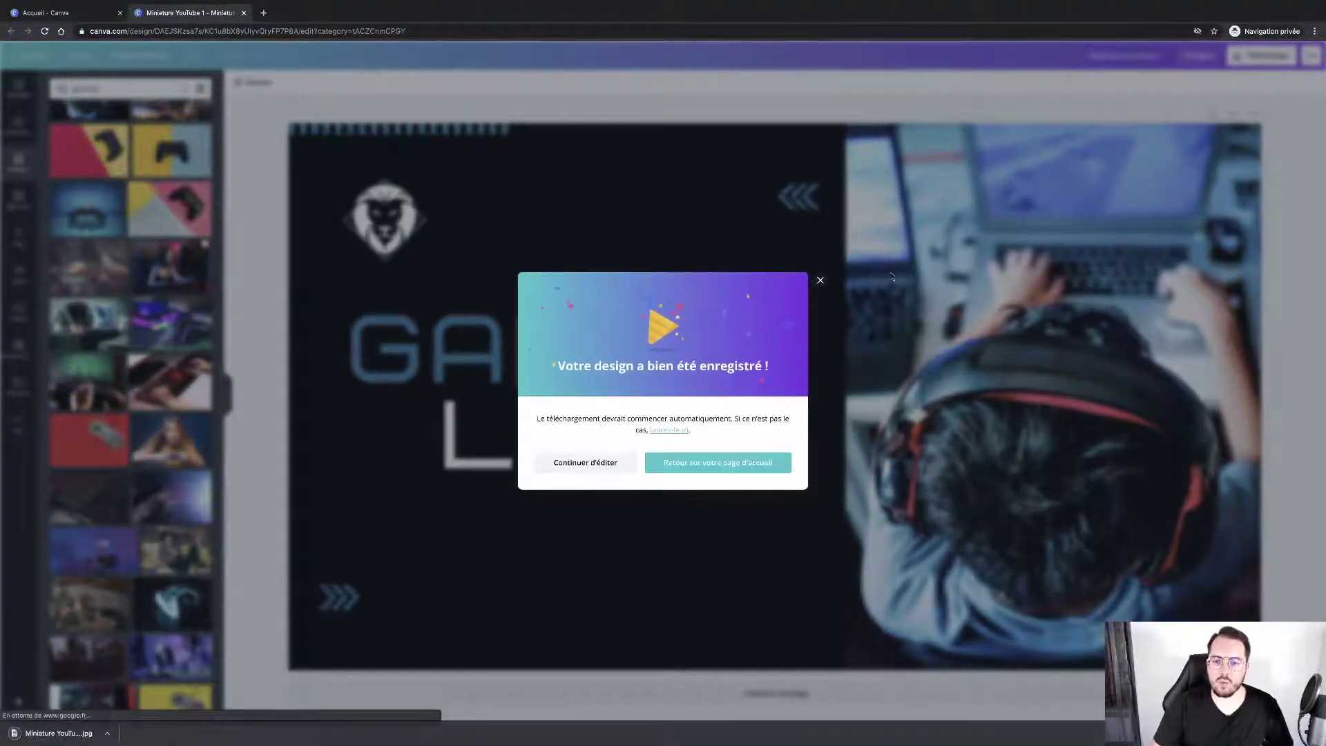
{"action": "left_click", "coordinate": [821, 281]}
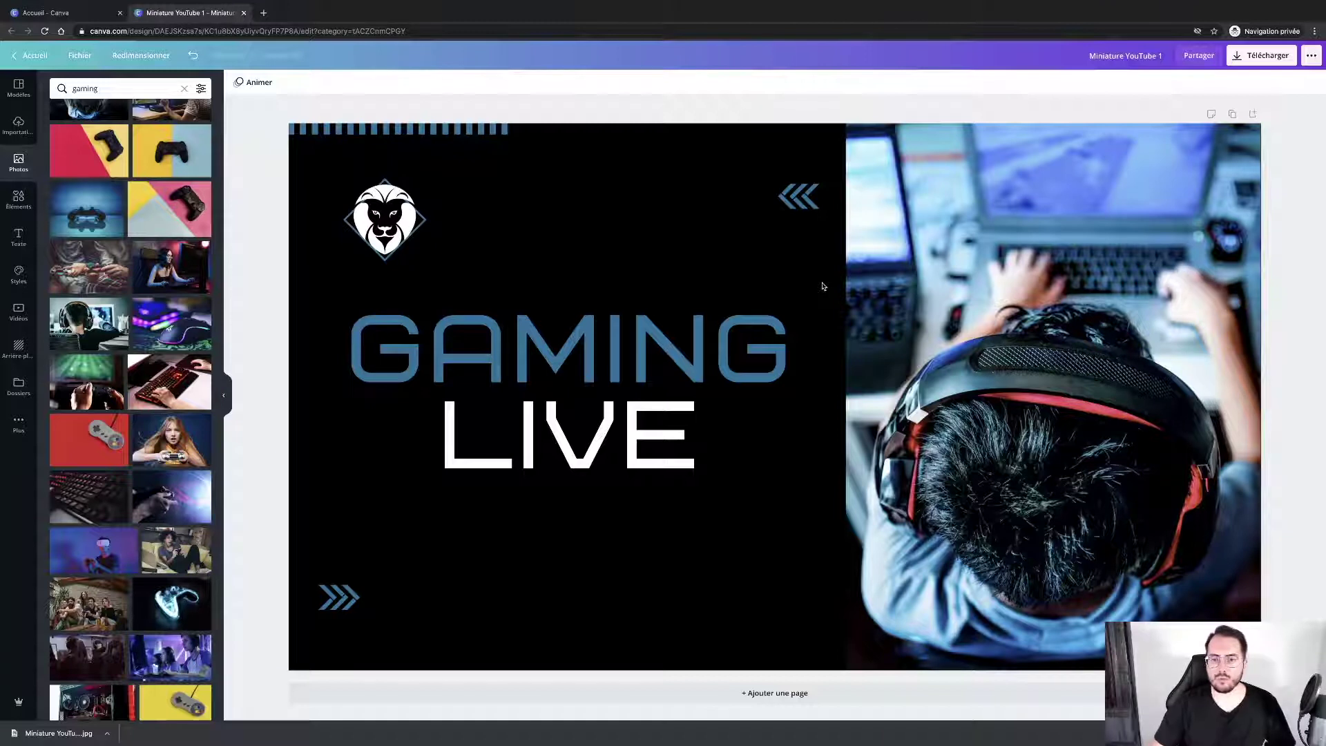
- Look through the design's publishing options for sharing, printing and connected apps without choosing one
{"action": "left_click", "coordinate": [1308, 63]}
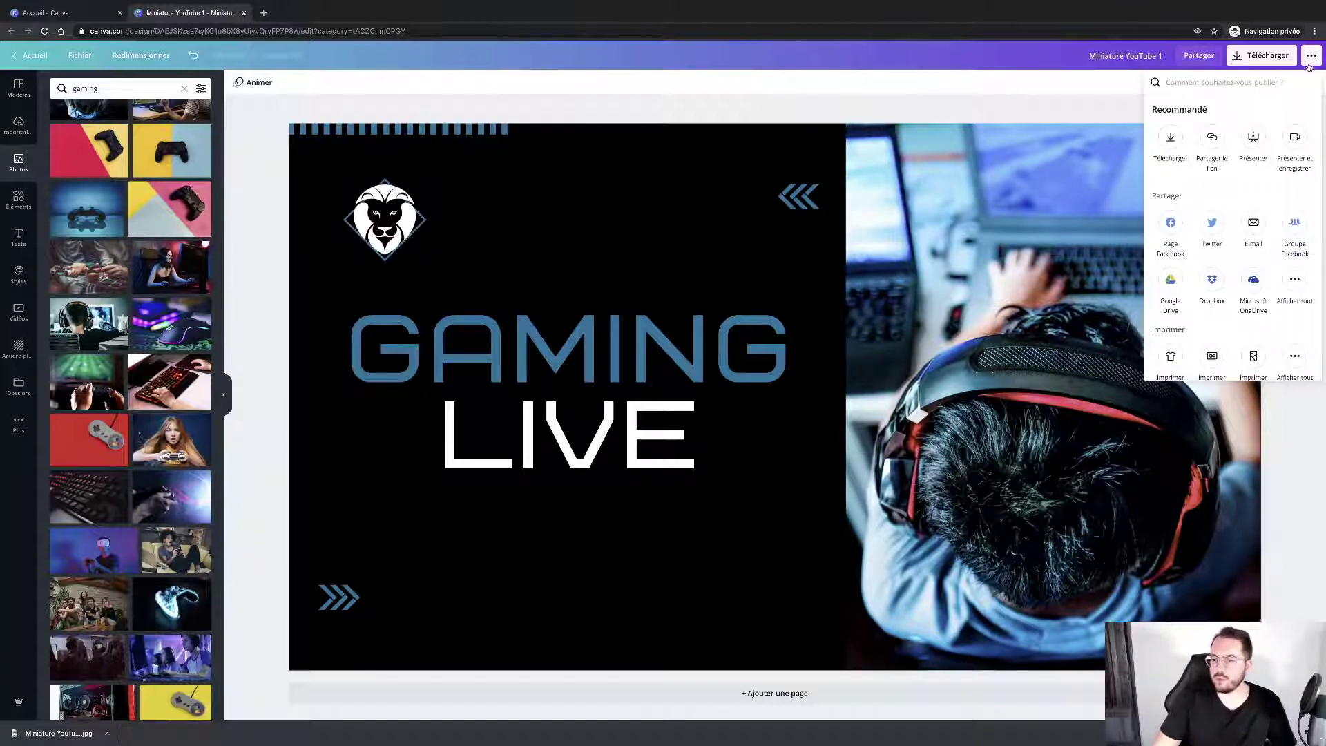
{"action": "scroll", "coordinate": [1191, 340], "scroll_direction": "down", "scroll_amount": 3}
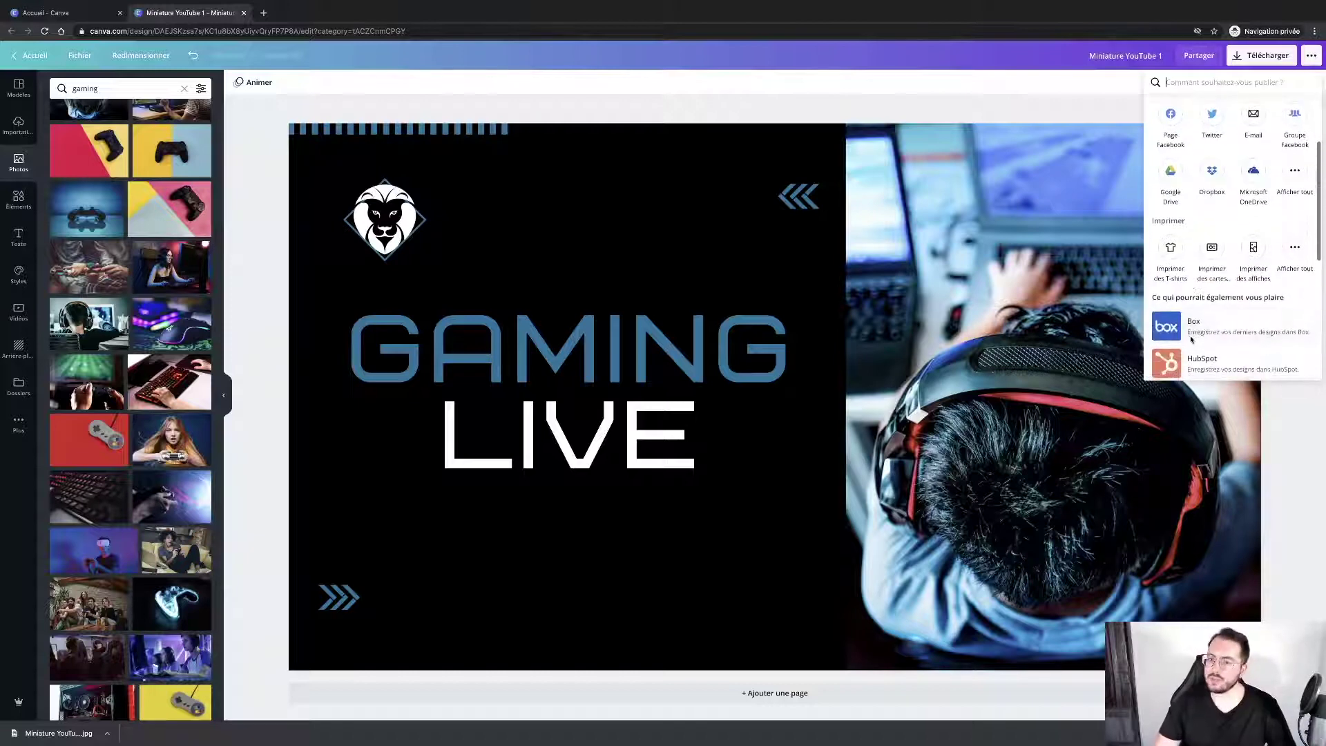
{"action": "scroll", "coordinate": [1191, 340], "scroll_direction": "down", "scroll_amount": 5}
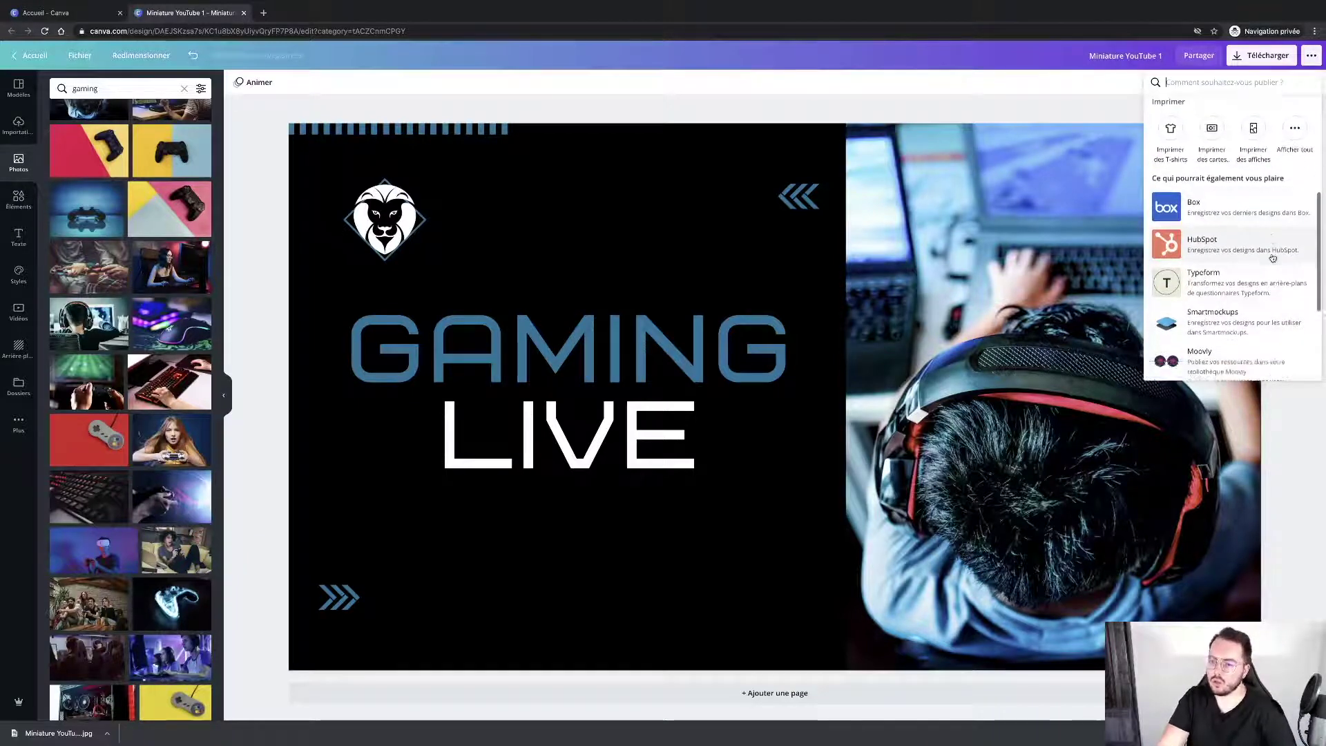
{"action": "scroll", "coordinate": [1273, 258], "scroll_direction": "up", "scroll_amount": 8}
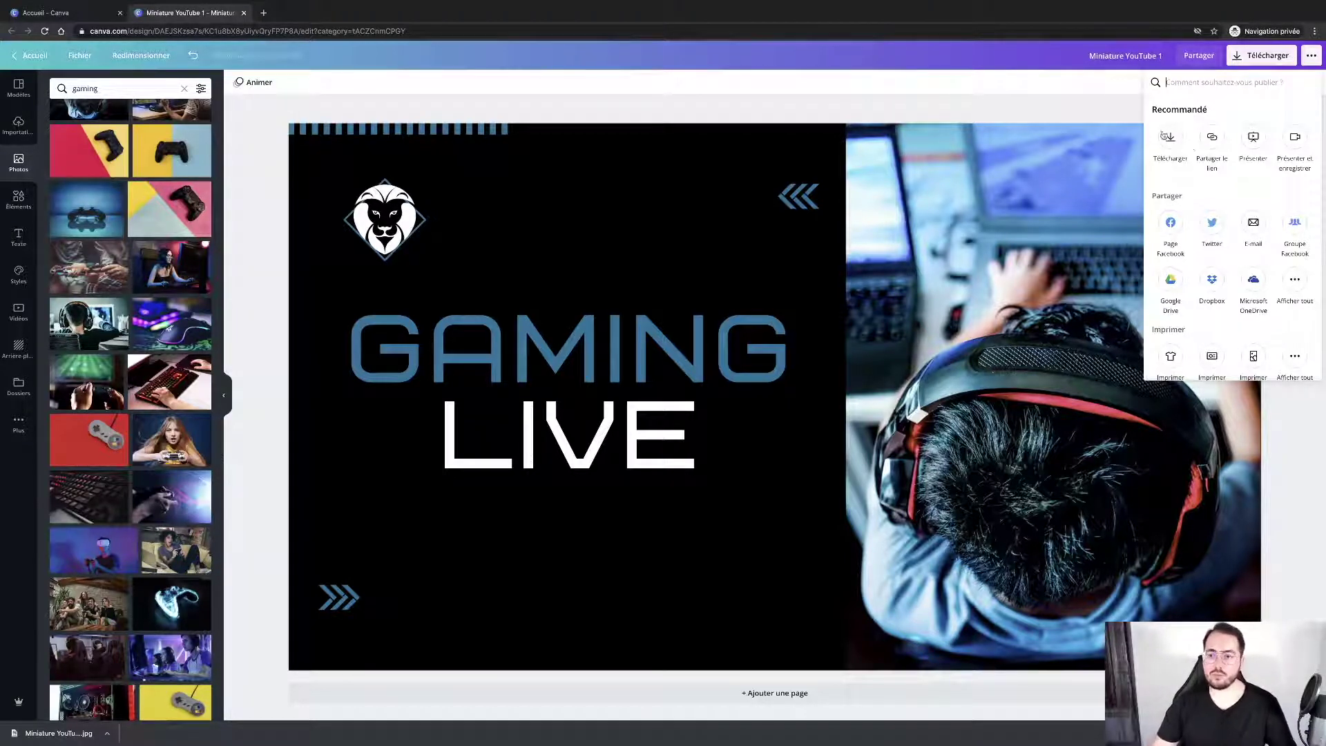
{"action": "left_click", "coordinate": [1050, 84]}
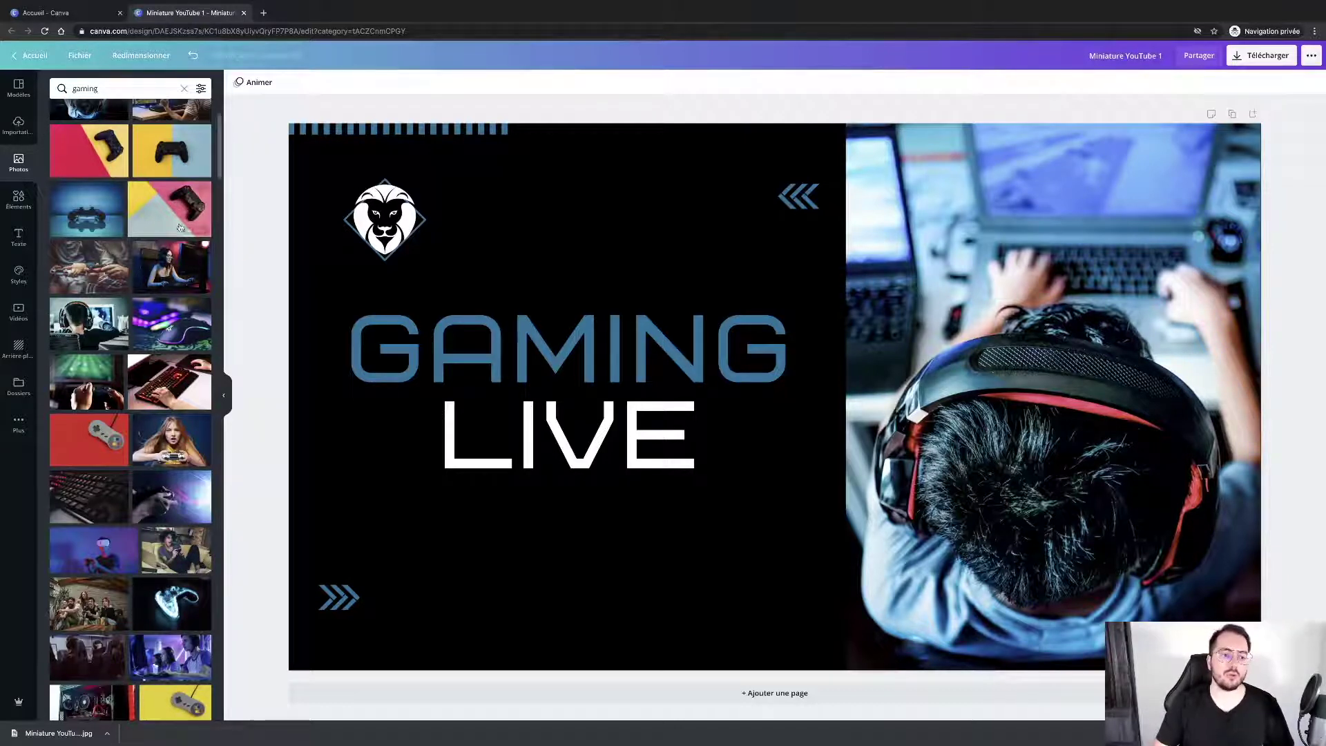
{"action": "scroll", "coordinate": [116, 301], "scroll_direction": "up", "scroll_amount": 3}
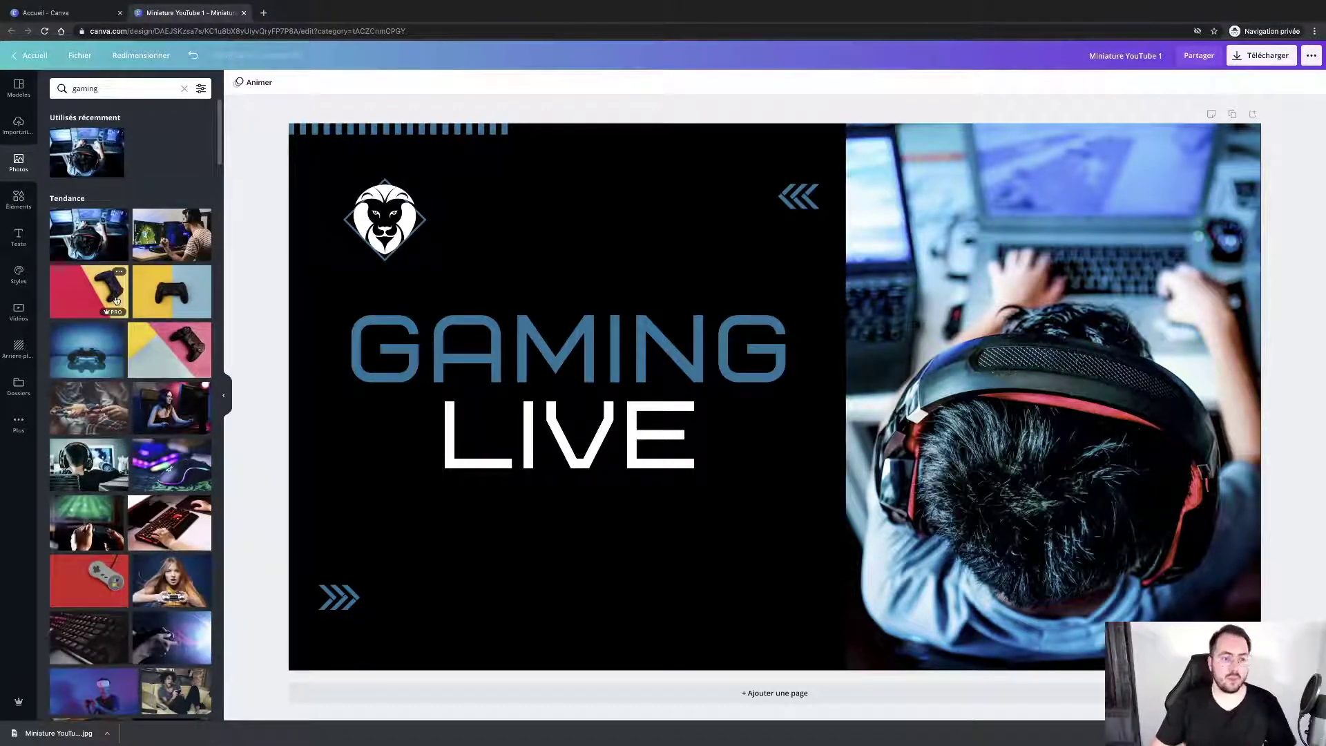
{"action": "scroll", "coordinate": [178, 481], "scroll_direction": "down", "scroll_amount": 10}
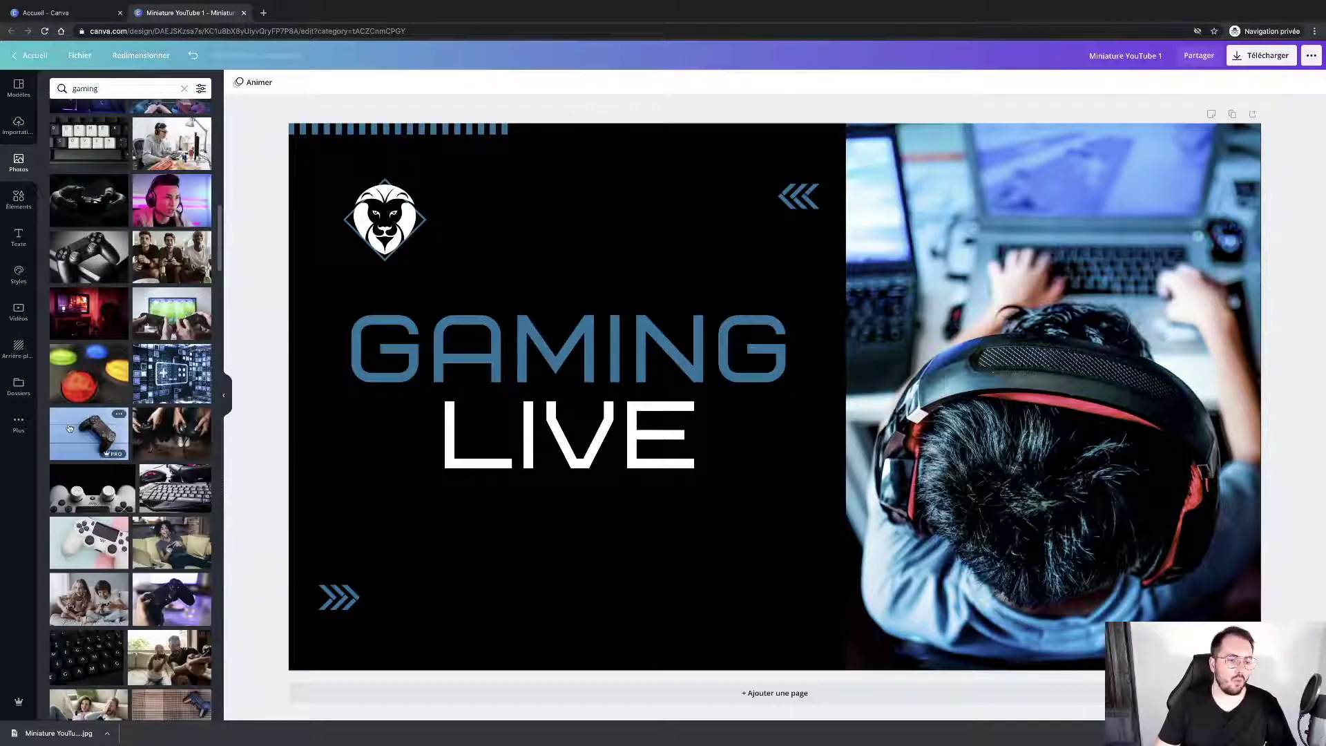
{"action": "scroll", "coordinate": [183, 443], "scroll_direction": "down", "scroll_amount": 1}
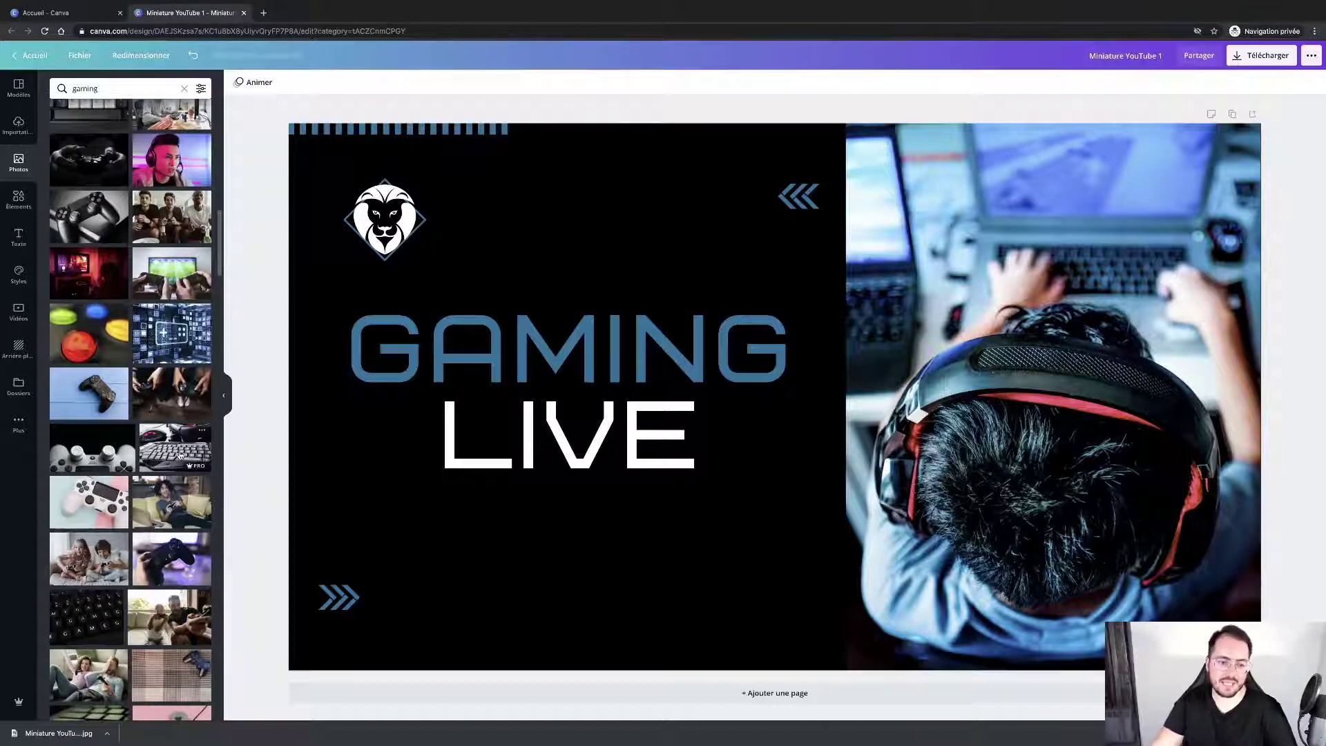
{"action": "scroll", "coordinate": [179, 455], "scroll_direction": "down", "scroll_amount": 5}
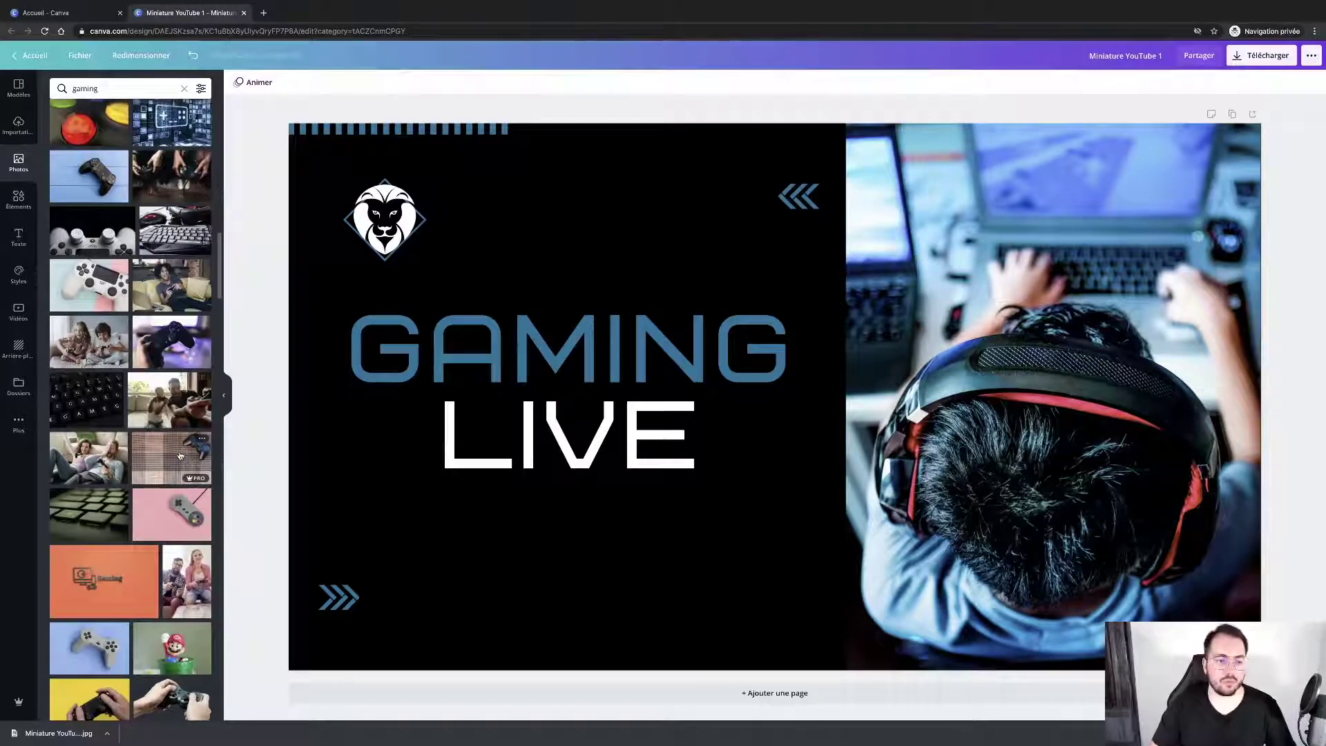
{"action": "scroll", "coordinate": [180, 455], "scroll_direction": "down", "scroll_amount": 3}
{"action": "scroll", "coordinate": [179, 455], "scroll_direction": "down", "scroll_amount": 3}
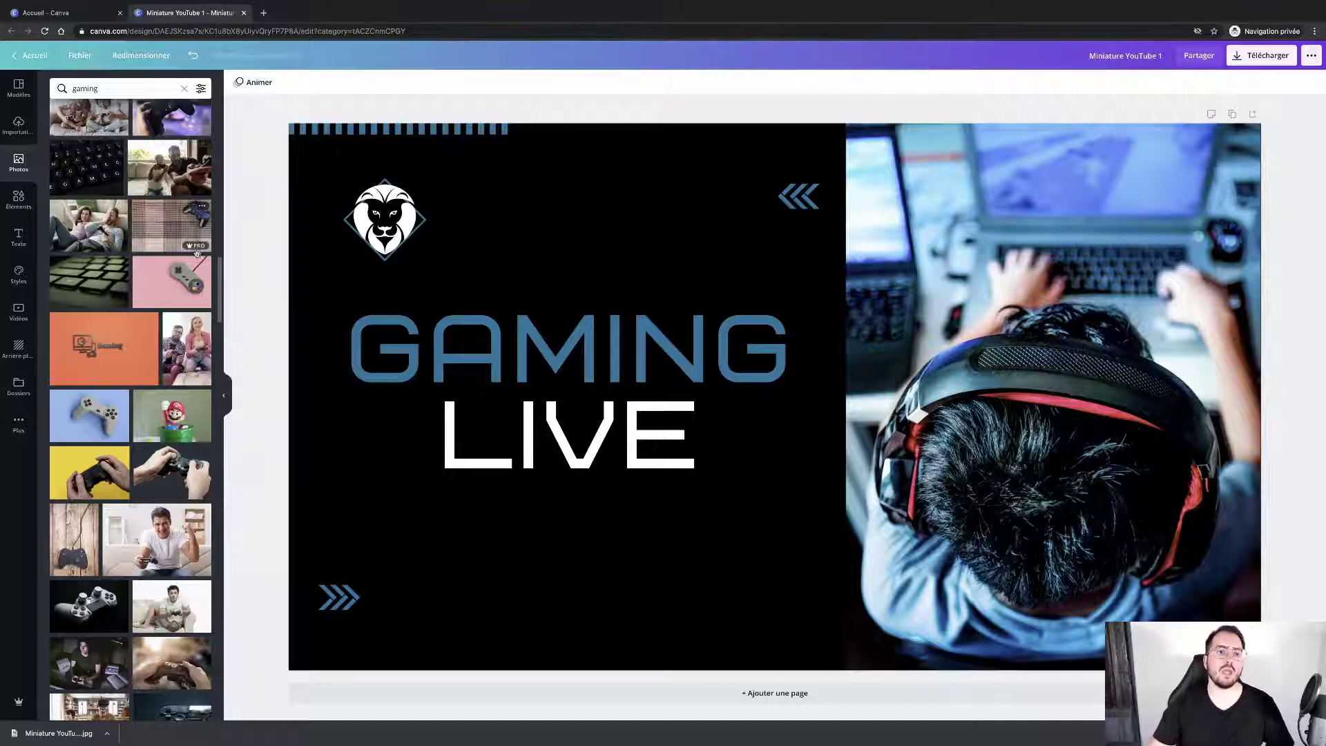
- Find 5euros with a web search in a new browser tab and open the 5euros.com home page
{"action": "left_click", "coordinate": [263, 13]}
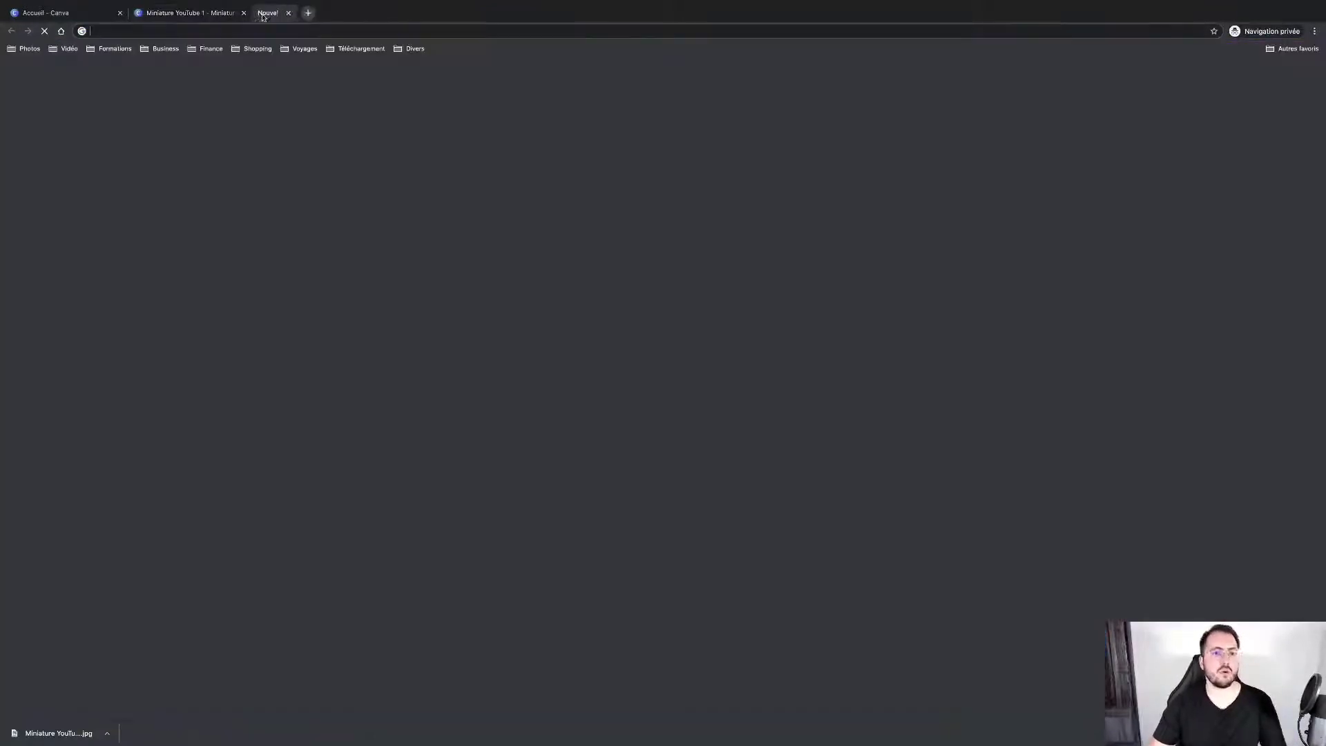
{"action": "type", "text": "5euros"}
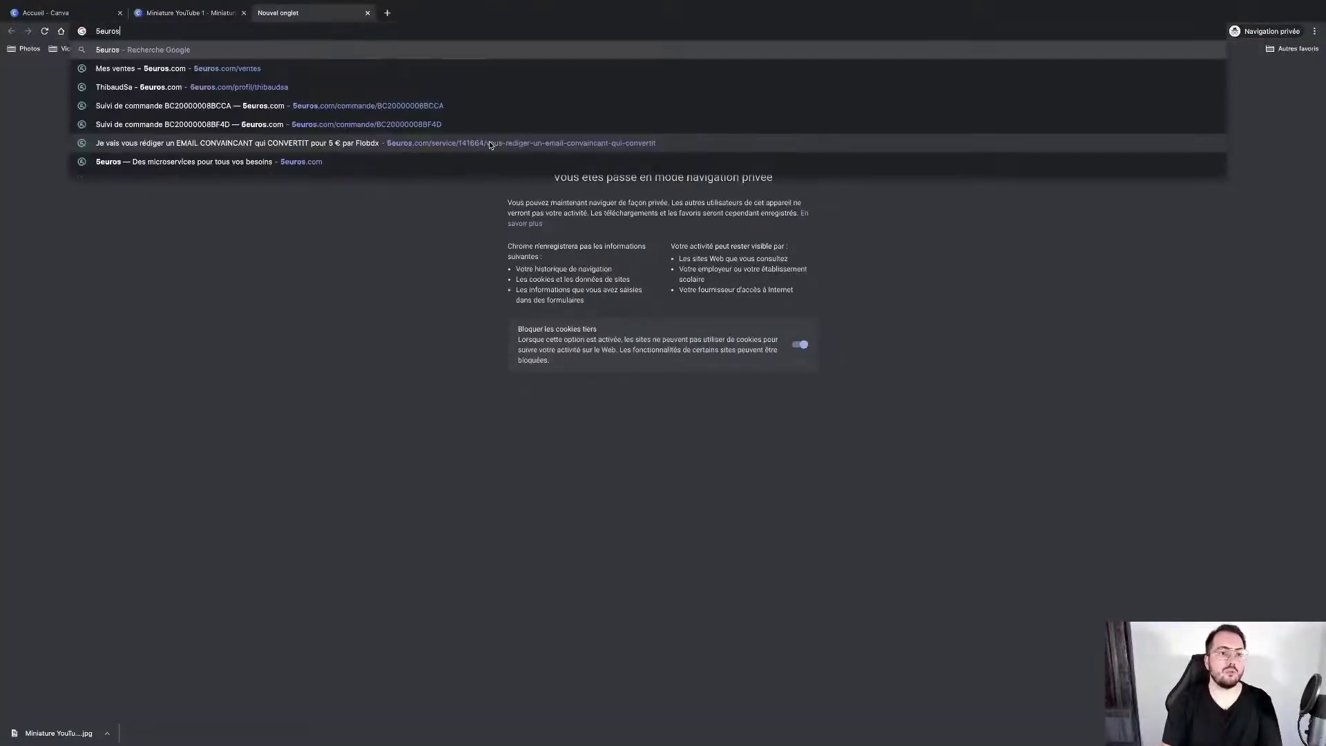
{"action": "key", "text": "Return"}
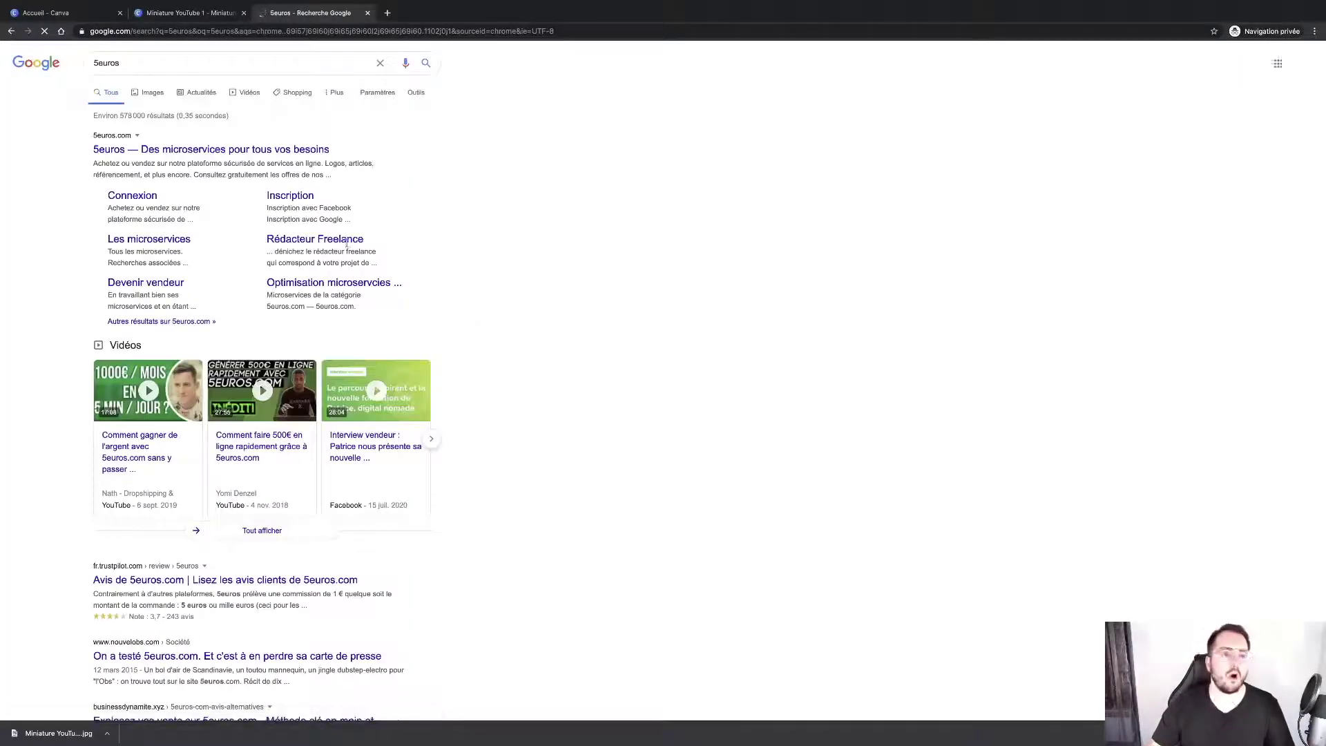
{"action": "left_click", "coordinate": [211, 150]}
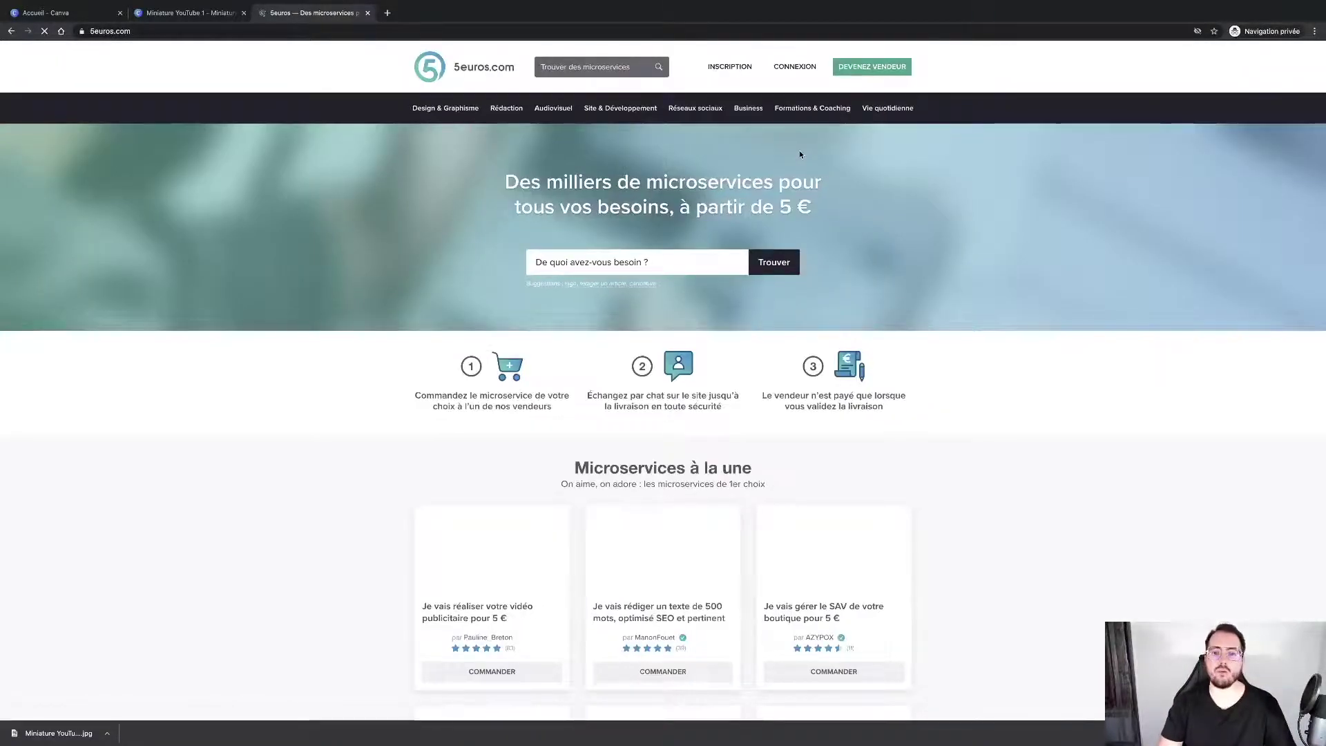
- Search the microservices for "Miniature YouTube"
{"action": "left_click", "coordinate": [587, 67]}
{"action": "type", "text": "Miniatu"}
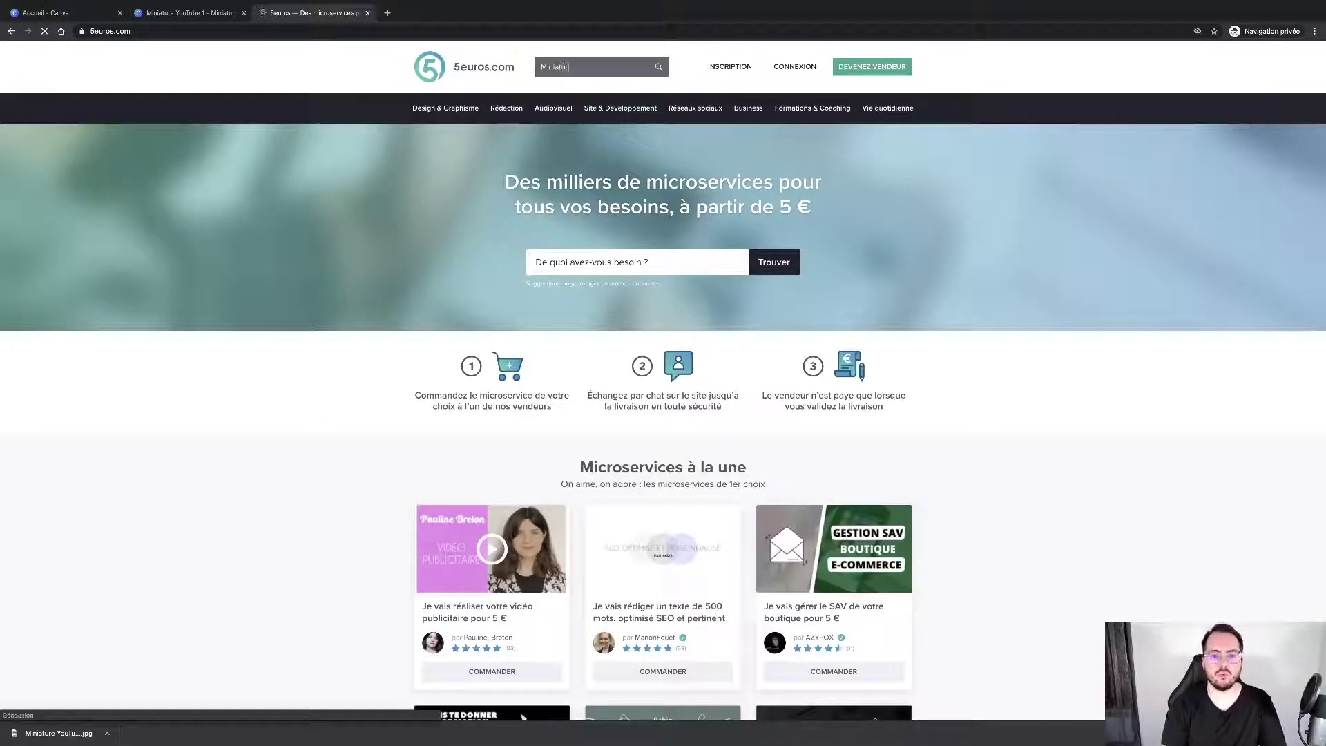
{"action": "type", "text": "re You"}
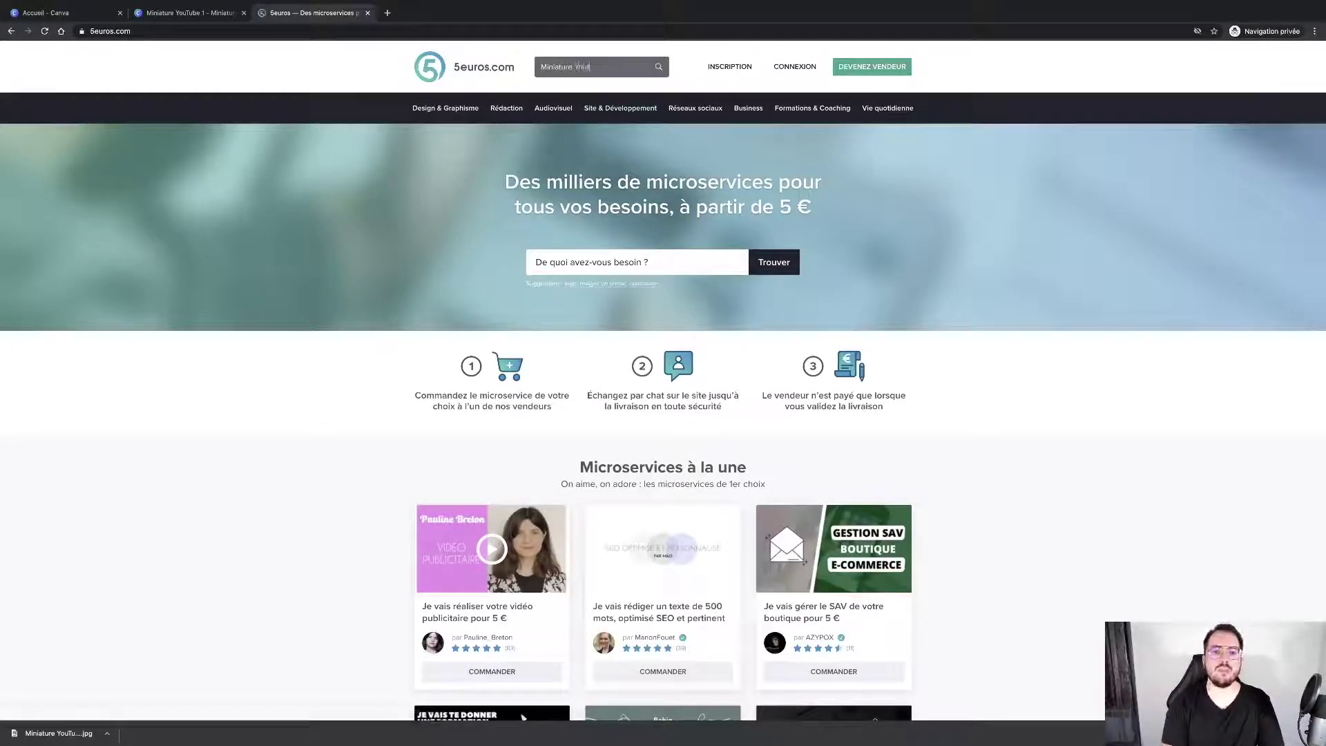
{"action": "type", "text": "Tube"}
{"action": "key", "text": "Return"}
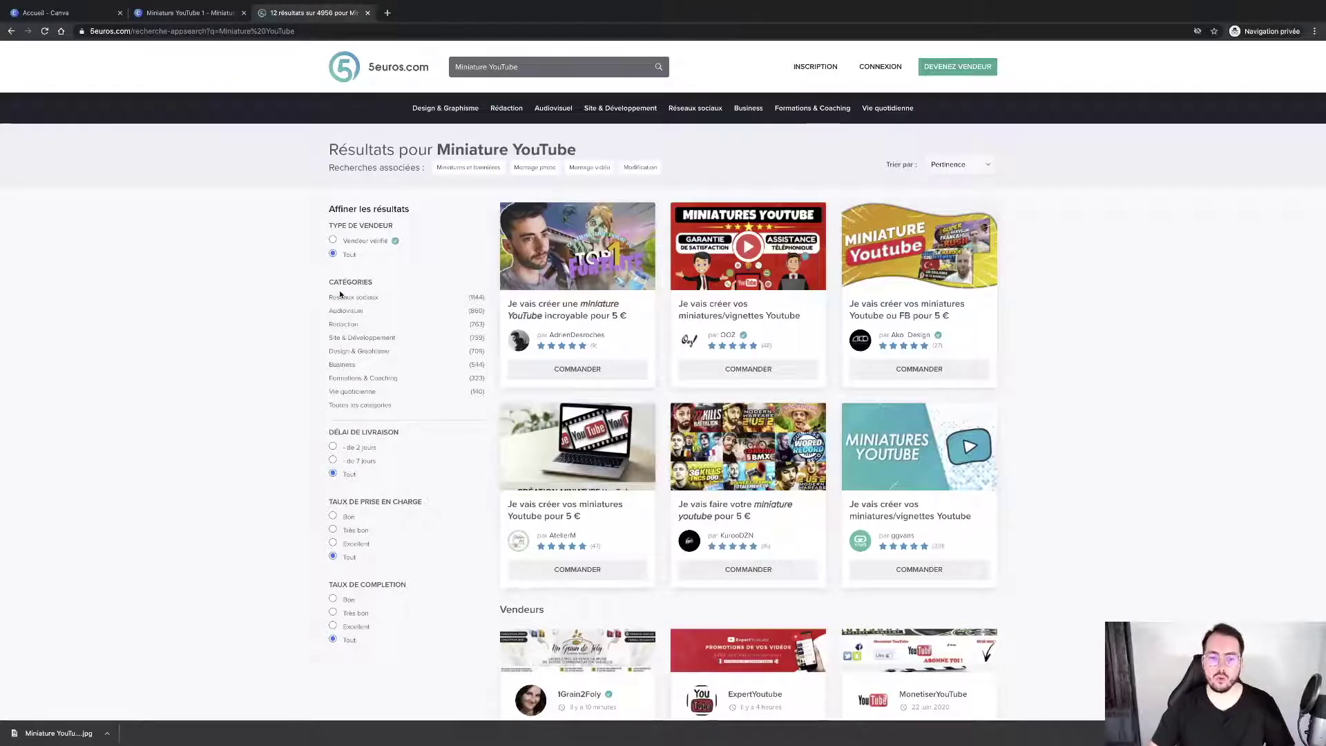
- Browse the thumbnail offers and open the "miniatures/vignettes Youtube" service with the teal "MINIATURES YOUTUBE" cover
{"action": "scroll", "coordinate": [763, 317], "scroll_direction": "down", "scroll_amount": 1}
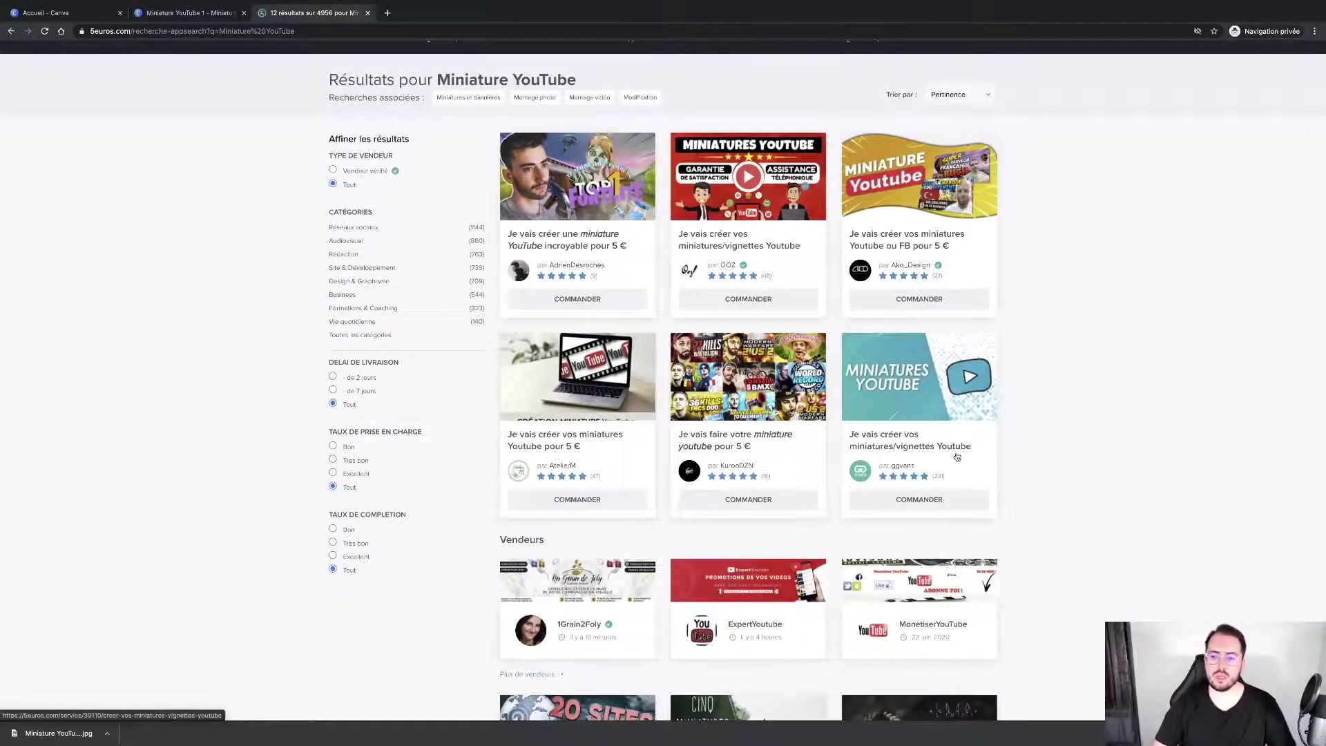
{"action": "scroll", "coordinate": [956, 452], "scroll_direction": "down", "scroll_amount": 1}
{"action": "scroll", "coordinate": [967, 415], "scroll_direction": "down", "scroll_amount": 2}
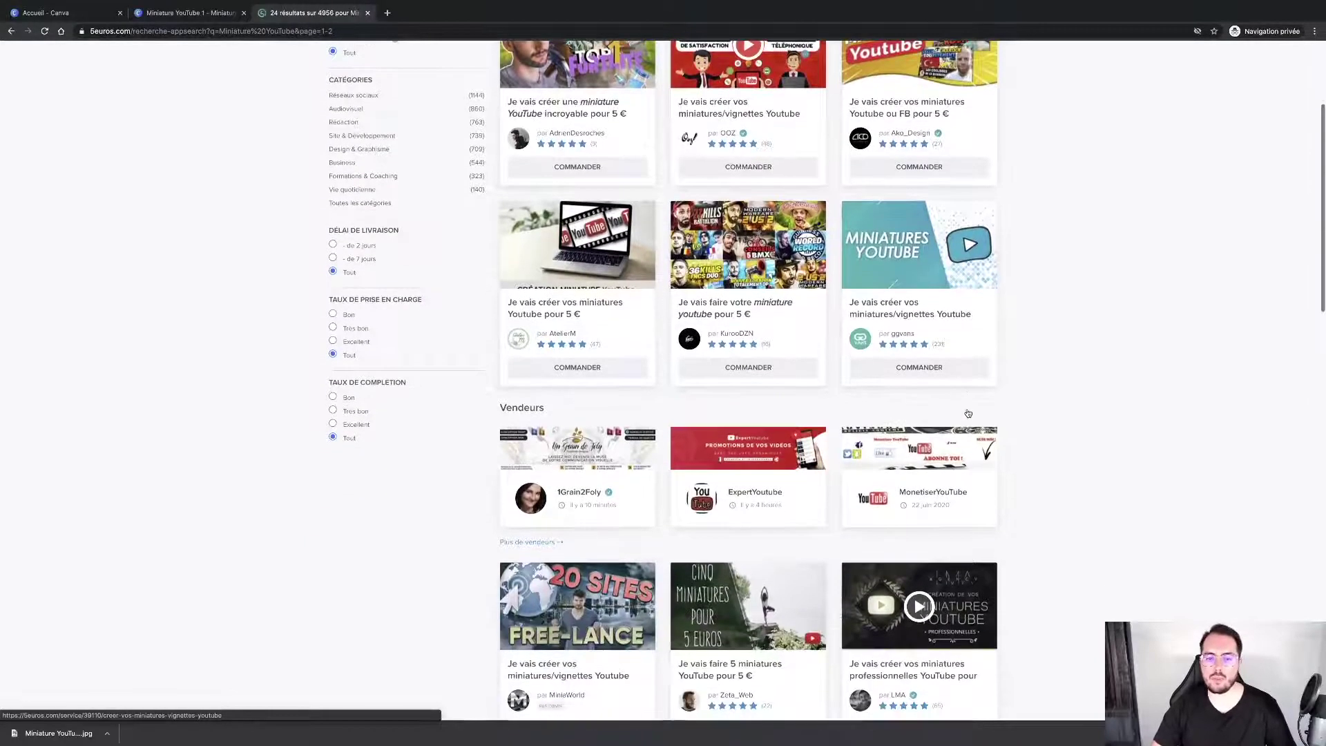
{"action": "scroll", "coordinate": [968, 413], "scroll_direction": "down", "scroll_amount": 5}
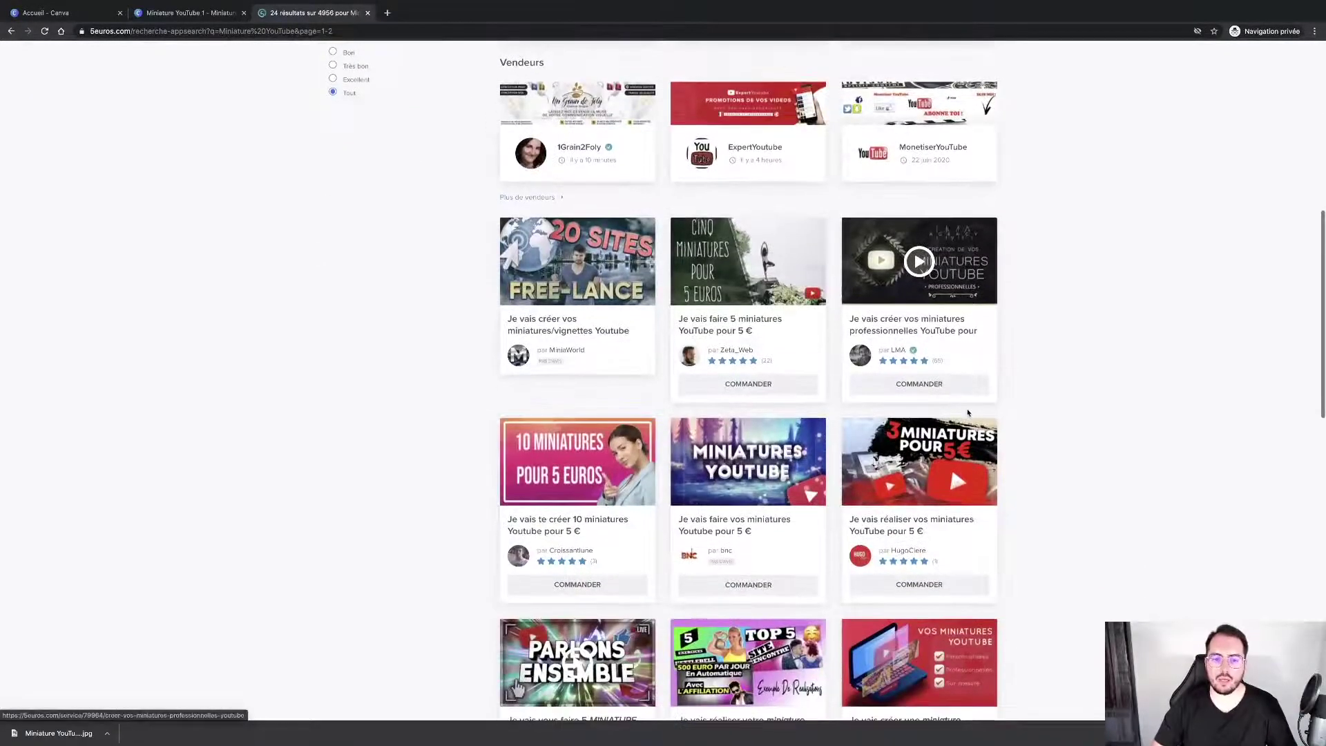
{"action": "scroll", "coordinate": [968, 413], "scroll_direction": "up", "scroll_amount": 5}
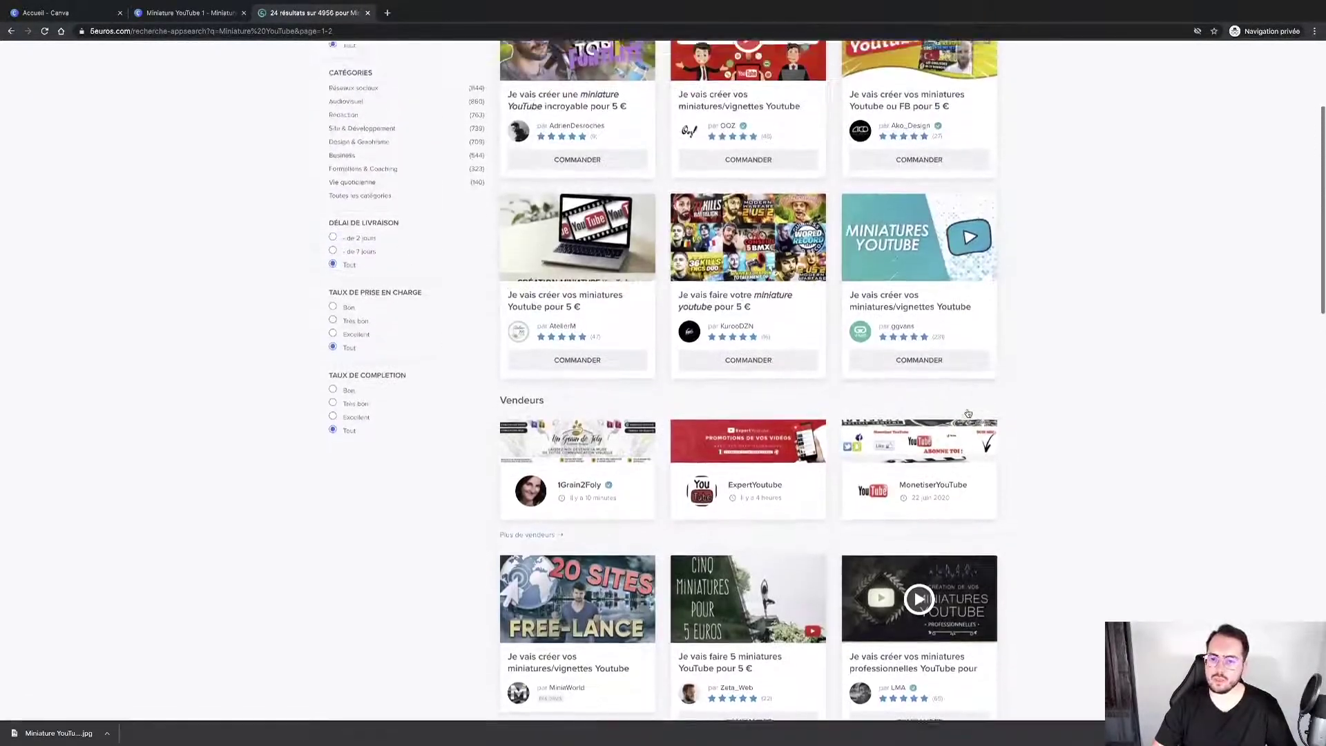
{"action": "scroll", "coordinate": [968, 412], "scroll_direction": "up", "scroll_amount": 1}
{"action": "left_click", "coordinate": [914, 364]}
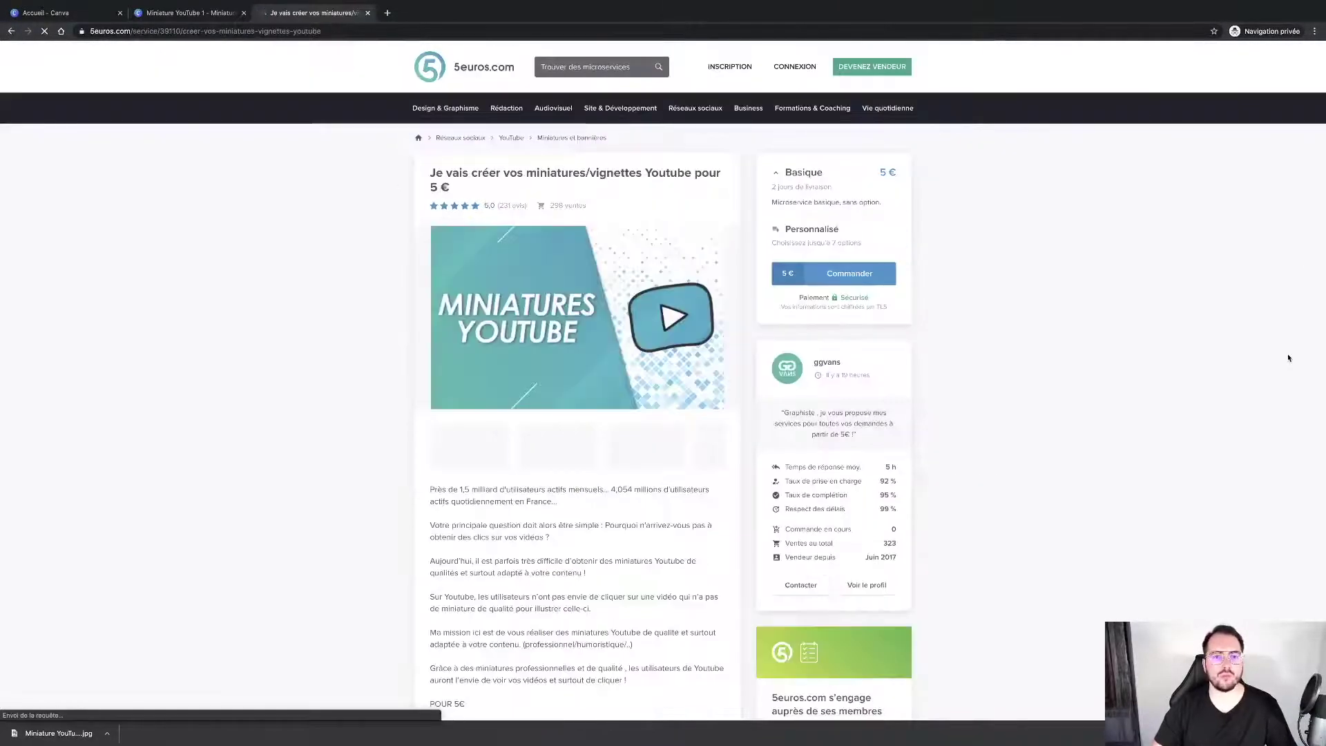
- Read through the service's description, packs and supplementary options, and return to the start of the page
{"action": "scroll", "coordinate": [600, 642], "scroll_direction": "down", "scroll_amount": 3}
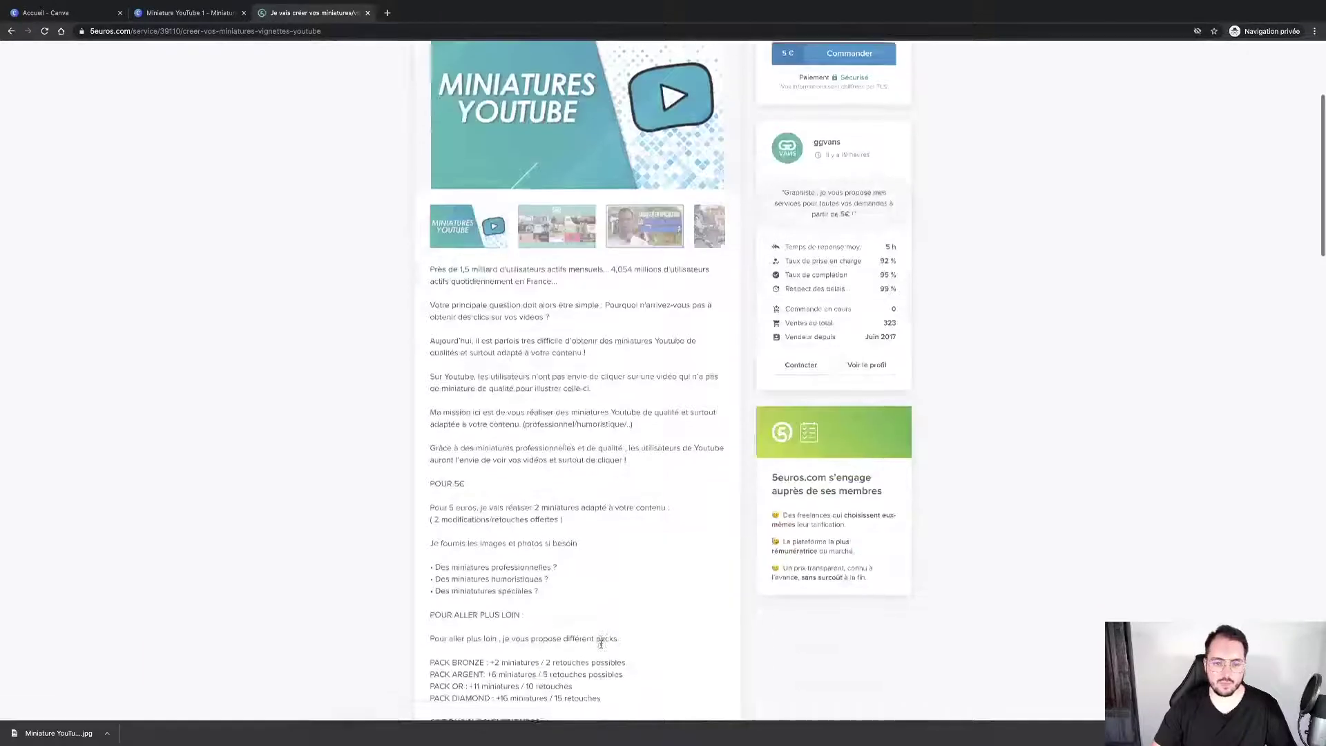
{"action": "scroll", "coordinate": [601, 642], "scroll_direction": "down", "scroll_amount": 10}
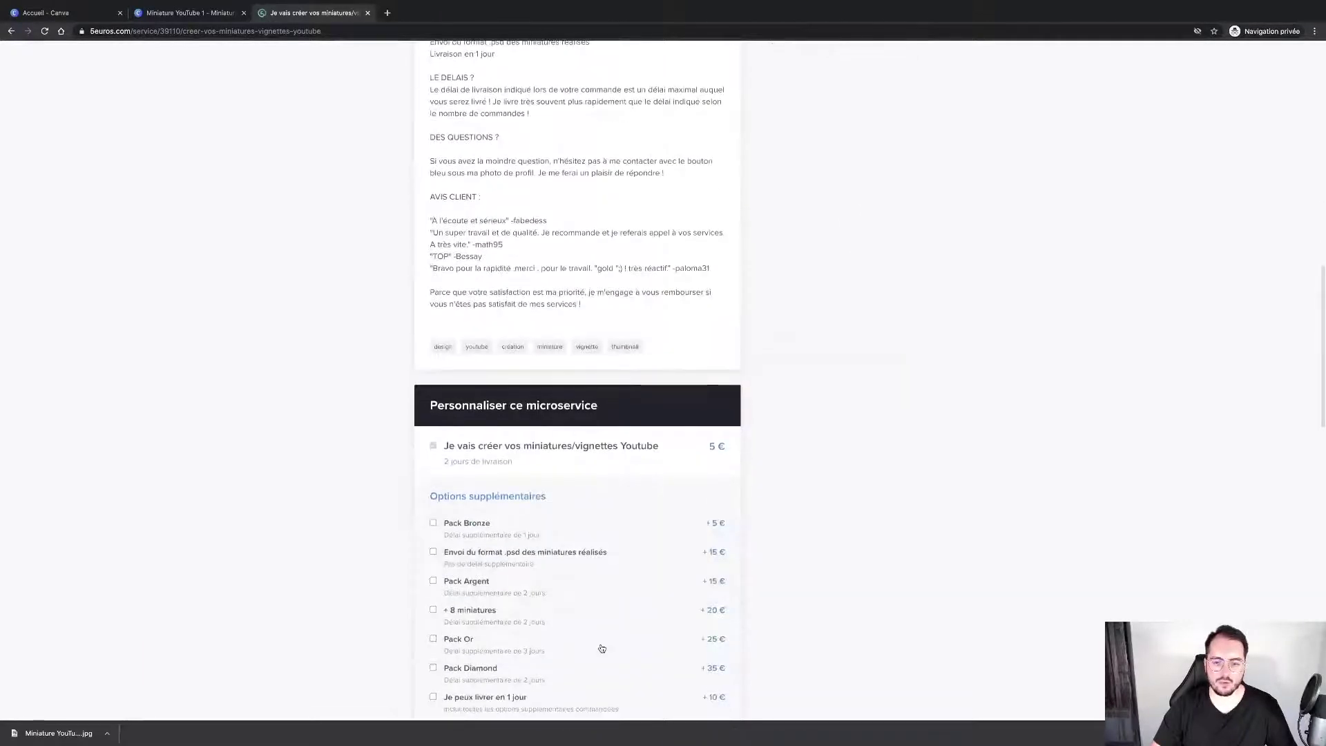
{"action": "scroll", "coordinate": [602, 648], "scroll_direction": "down", "scroll_amount": 1}
{"action": "scroll", "coordinate": [702, 408], "scroll_direction": "up", "scroll_amount": 4}
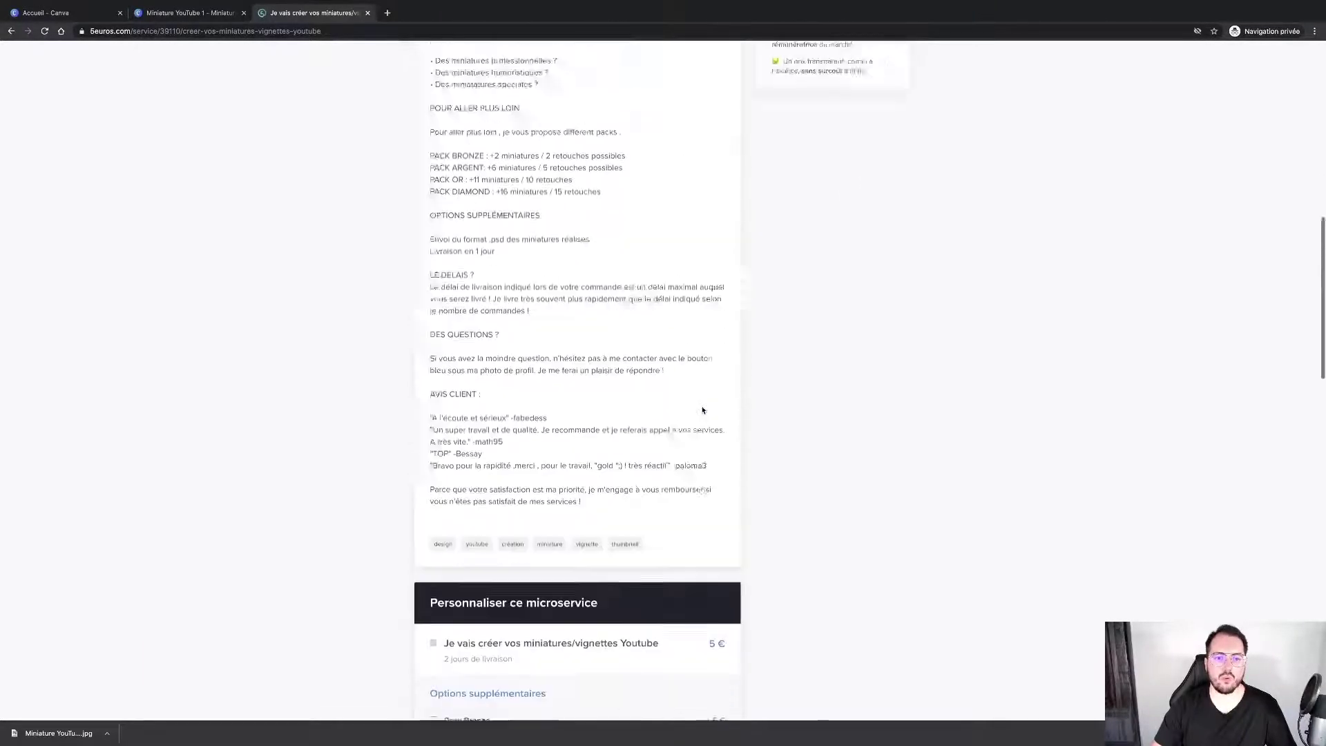
{"action": "scroll", "coordinate": [702, 408], "scroll_direction": "up", "scroll_amount": 4}
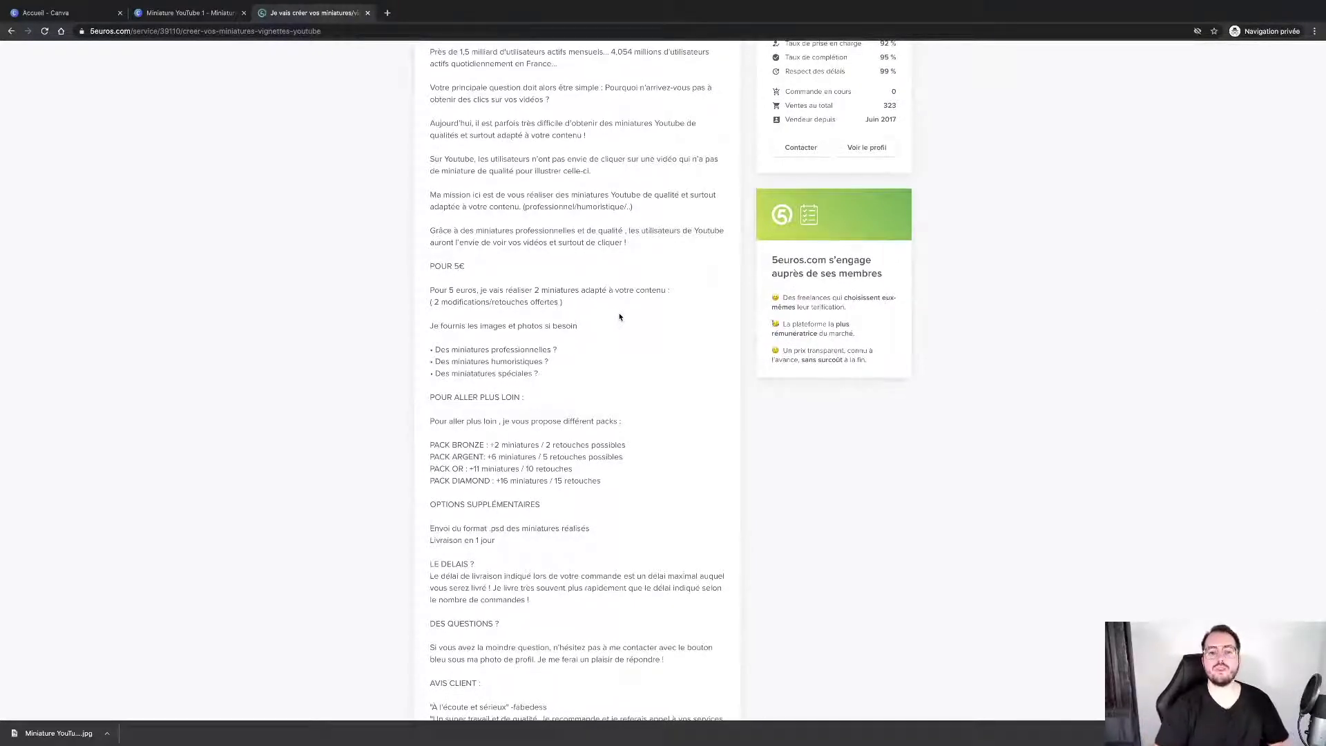
{"action": "scroll", "coordinate": [620, 317], "scroll_direction": "up", "scroll_amount": 6}
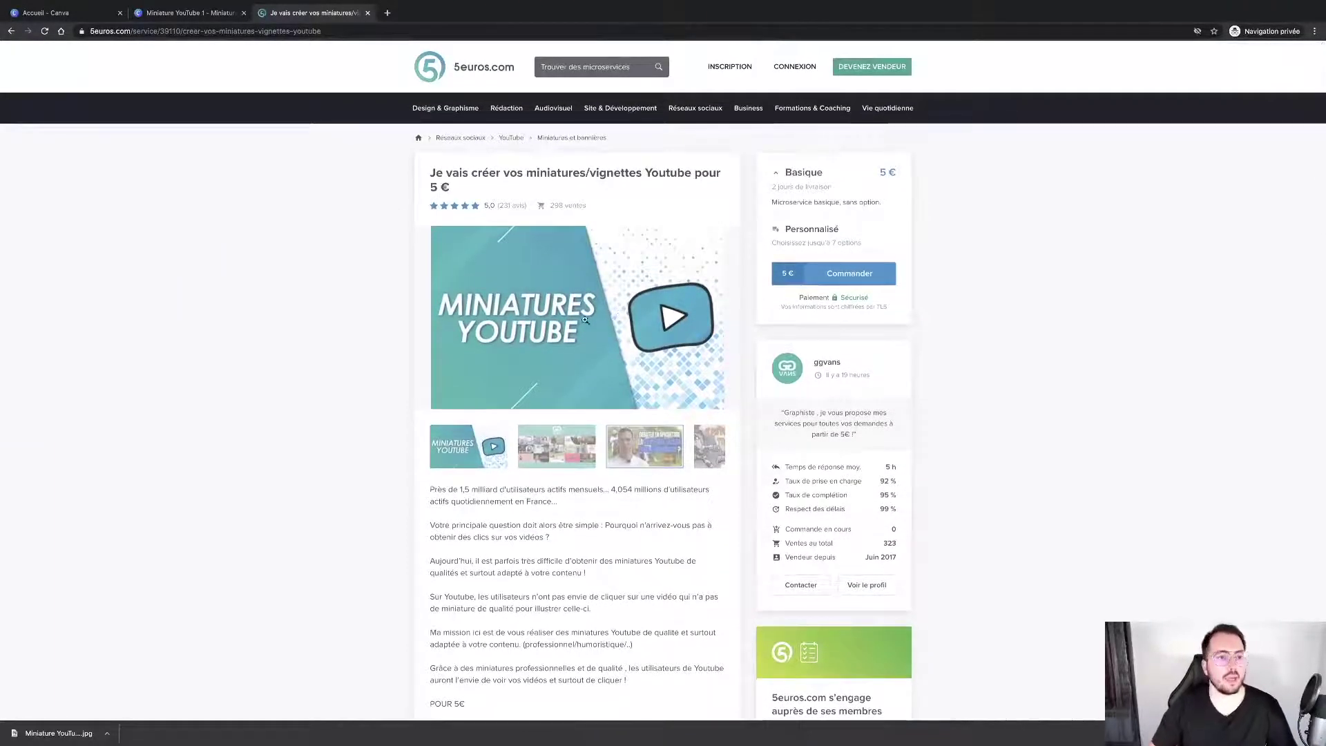
{"action": "left_click", "coordinate": [168, 19]}
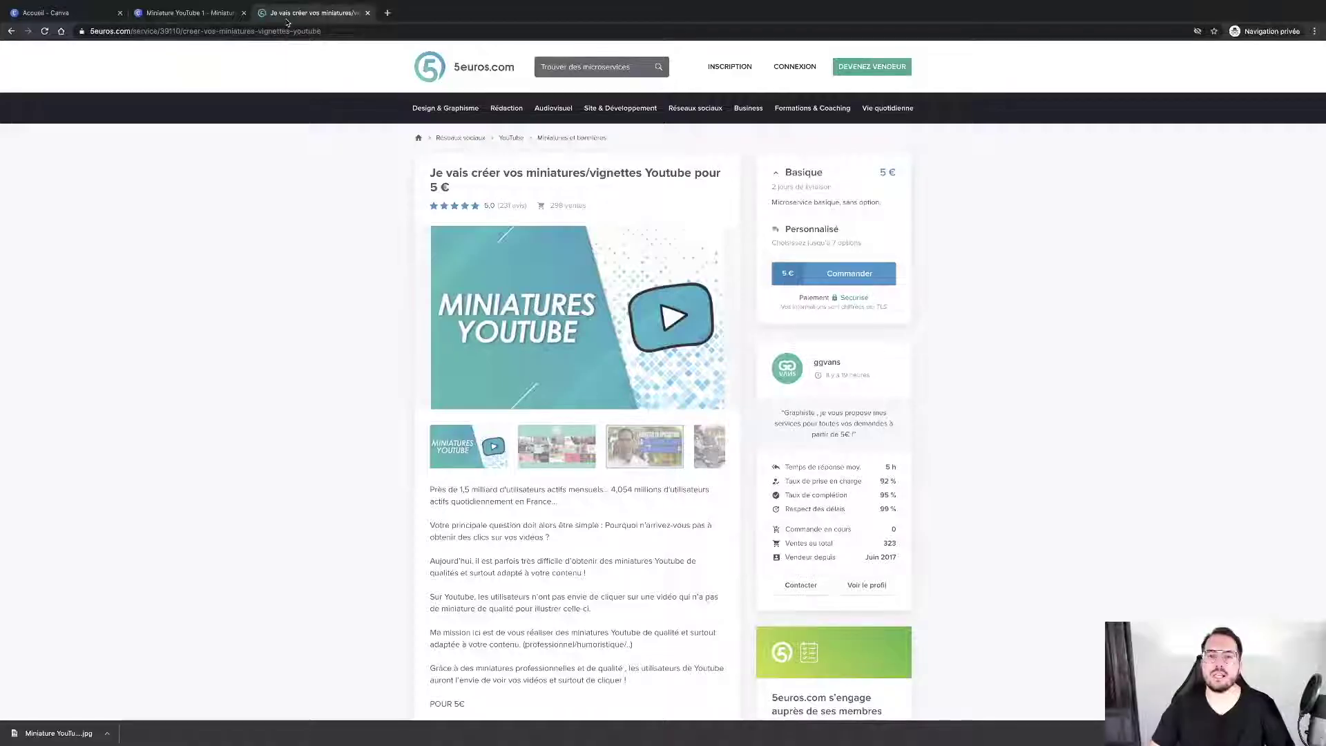
- Review the thumbnail service's supplementary options again and go back to the "Miniature YouTube" search results
{"action": "left_click", "coordinate": [290, 12]}
{"action": "scroll", "coordinate": [431, 645], "scroll_direction": "down", "scroll_amount": 20}
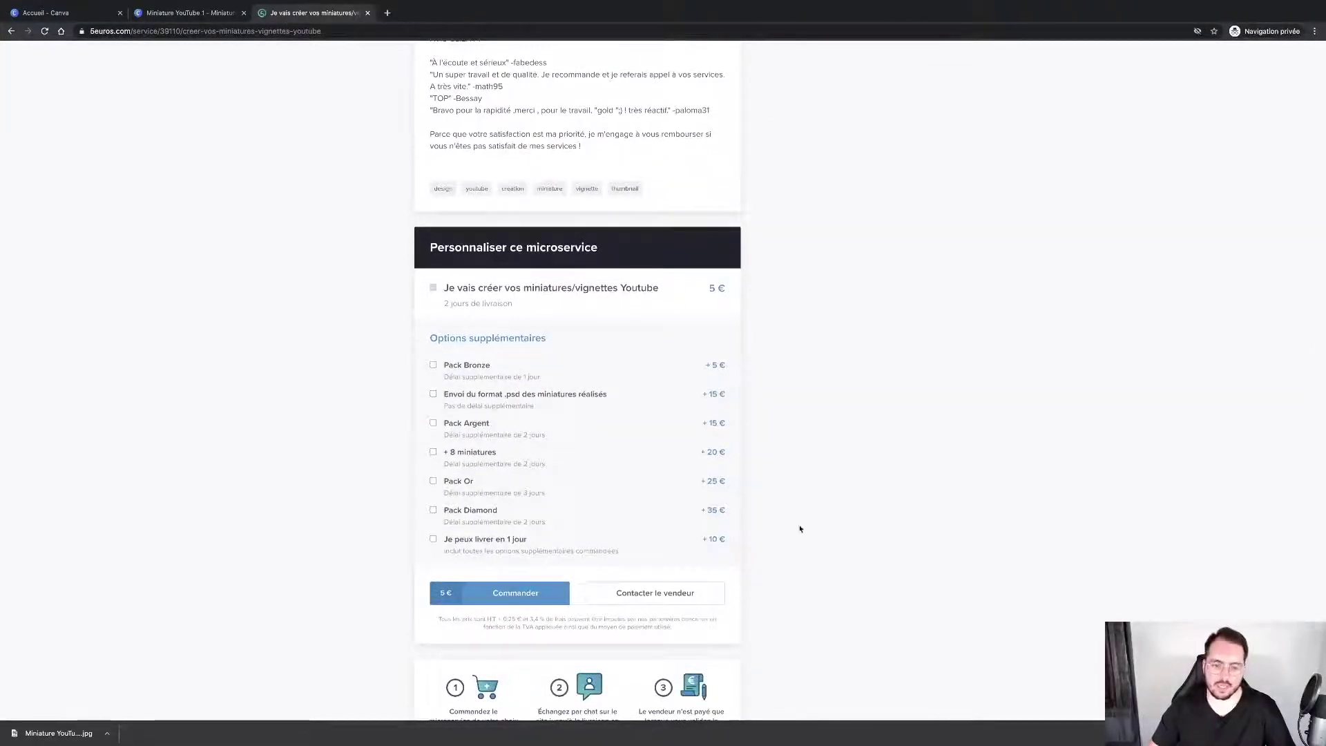
{"action": "scroll", "coordinate": [812, 532], "scroll_direction": "left", "scroll_amount": 5}
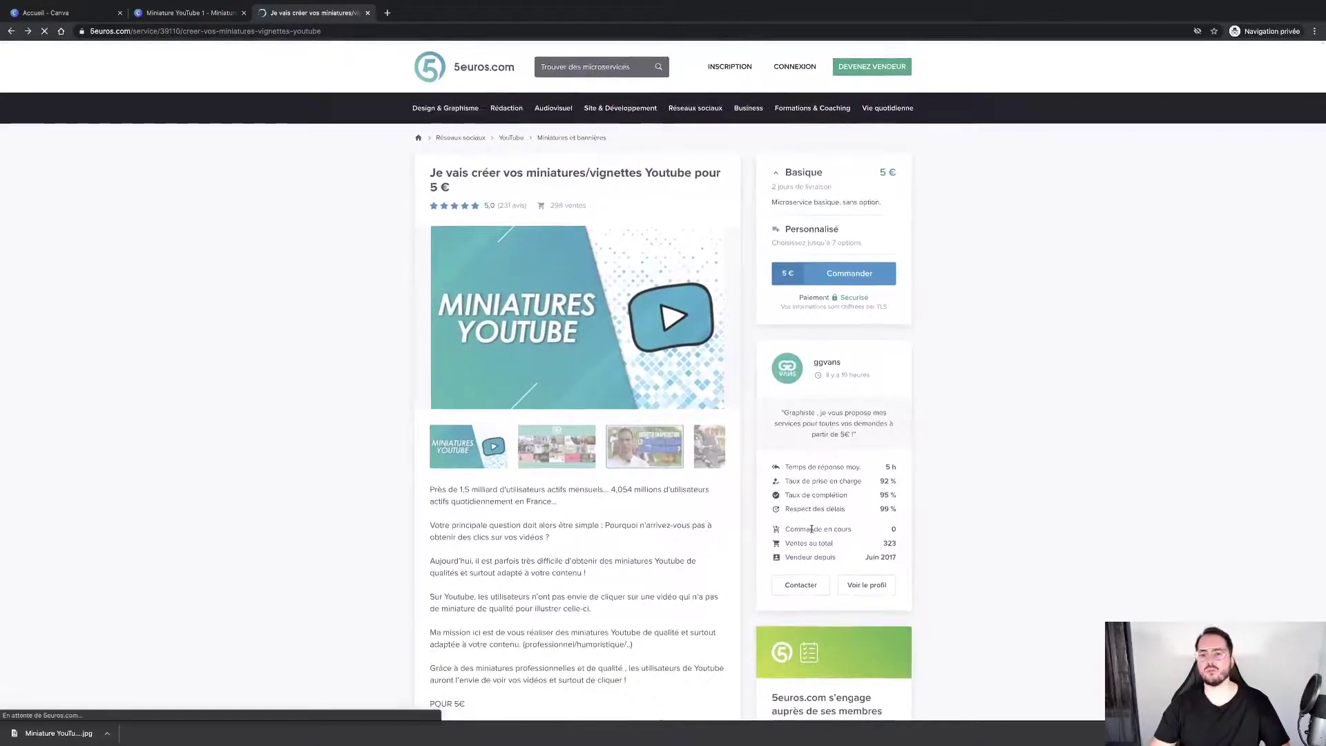
{"action": "scroll", "coordinate": [812, 529], "scroll_direction": "left", "scroll_amount": 5}
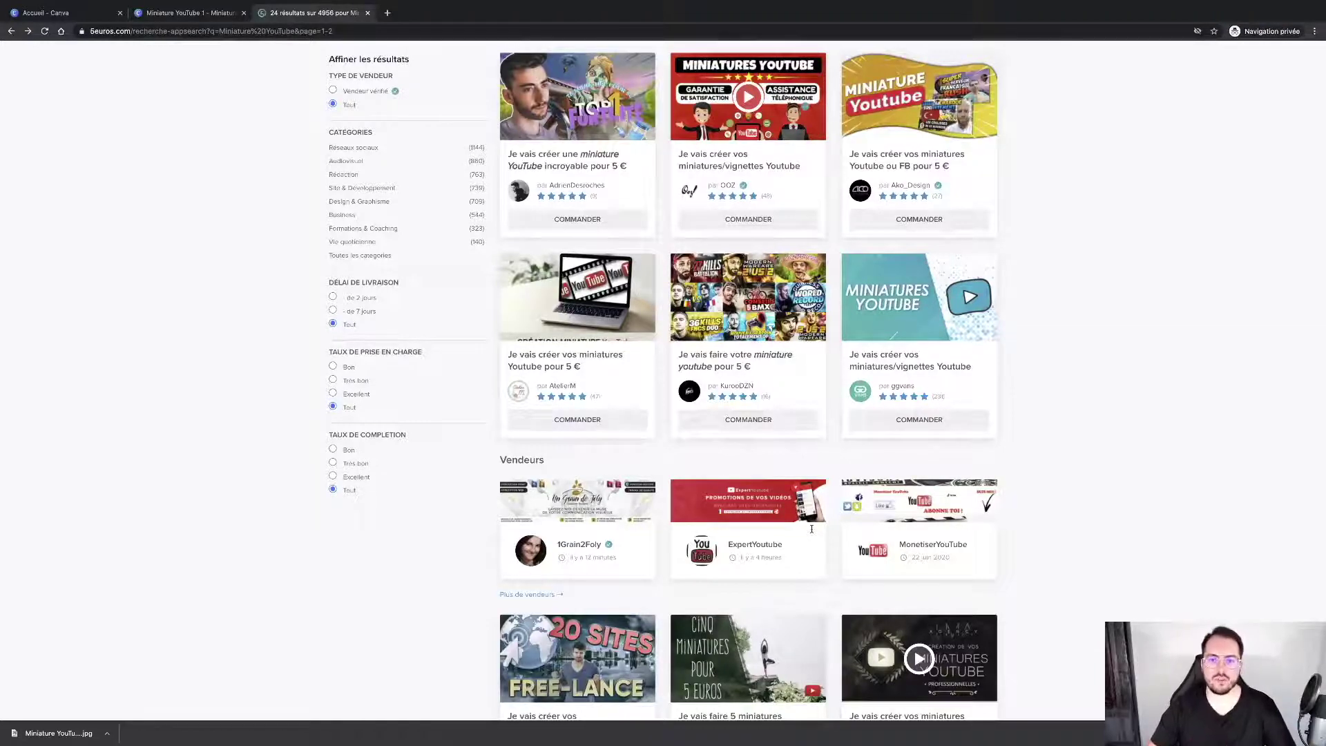
- Look through more of the YouTube thumbnail offers in the search results and return to the start of the list
{"action": "scroll", "coordinate": [811, 529], "scroll_direction": "up", "scroll_amount": 3}
{"action": "scroll", "coordinate": [811, 529], "scroll_direction": "down", "scroll_amount": 15}
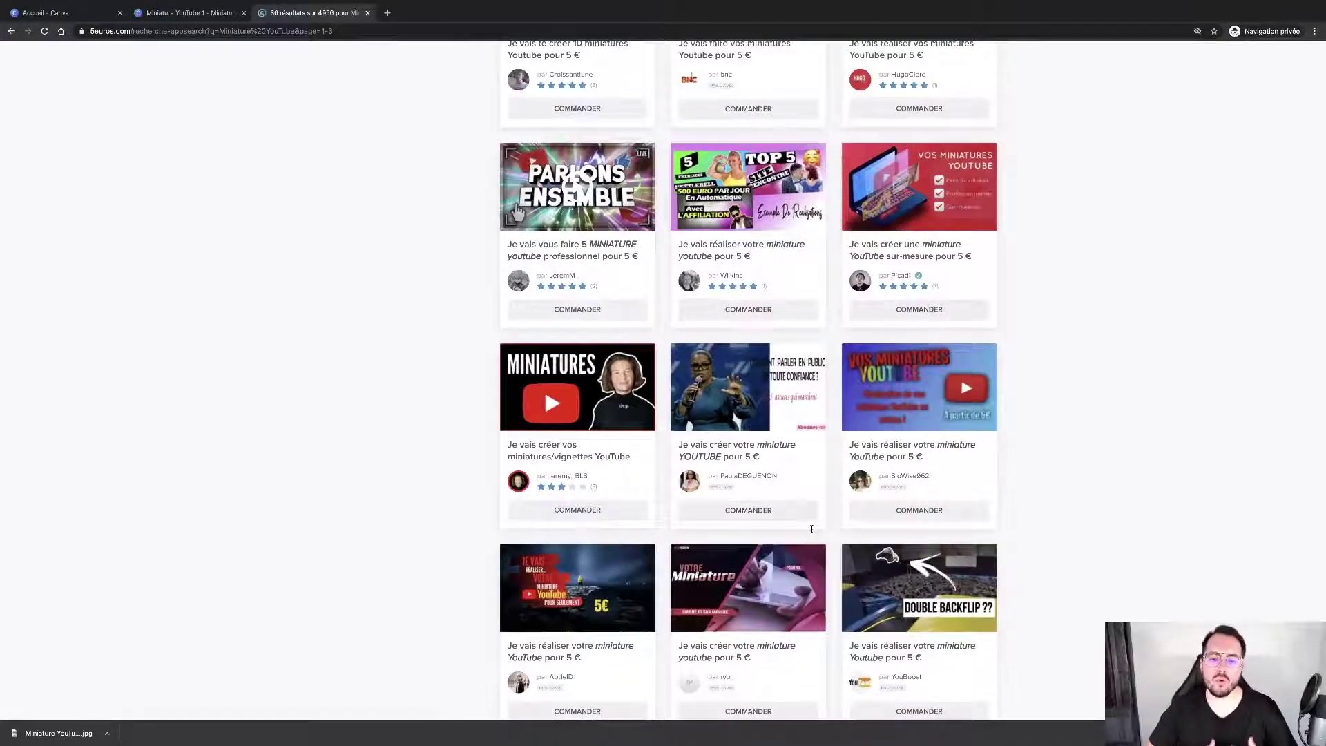
{"action": "scroll", "coordinate": [811, 529], "scroll_direction": "down", "scroll_amount": 5}
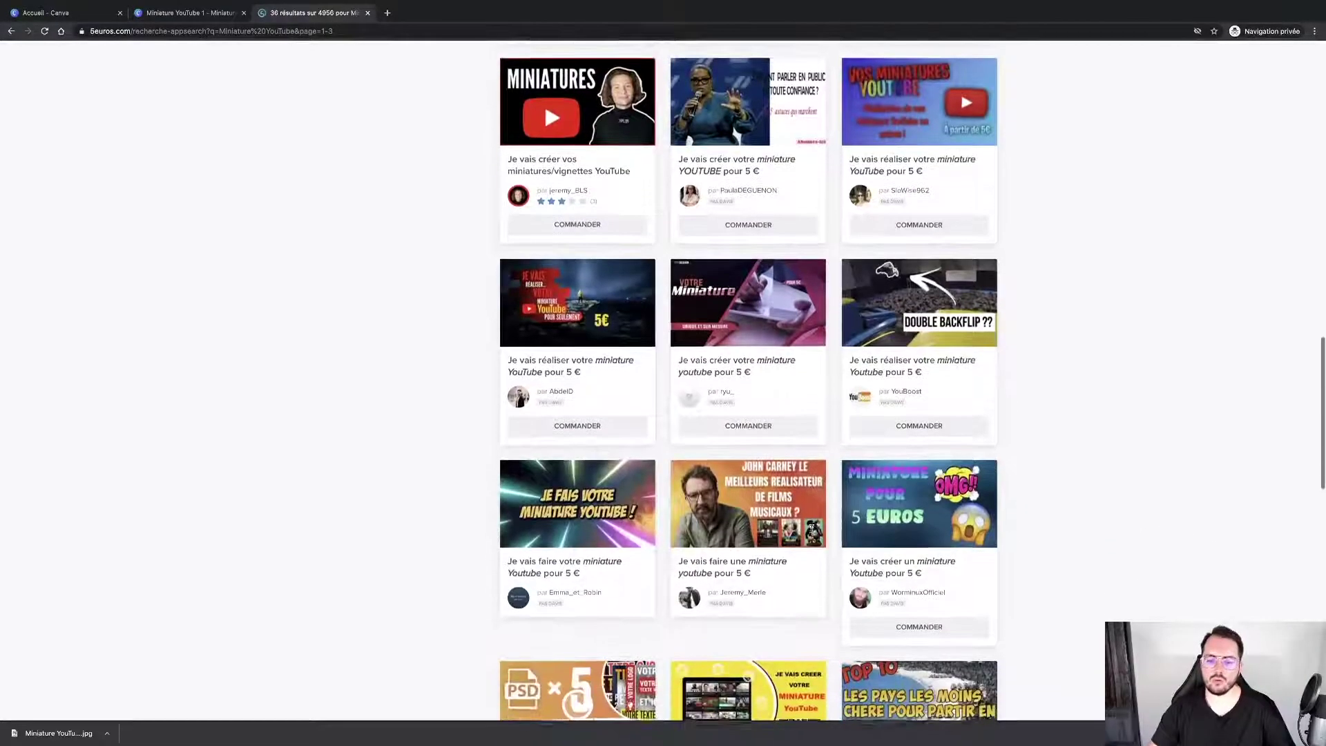
{"action": "scroll", "coordinate": [811, 528], "scroll_direction": "up", "scroll_amount": 9}
{"action": "scroll", "coordinate": [811, 528], "scroll_direction": "up", "scroll_amount": 5}
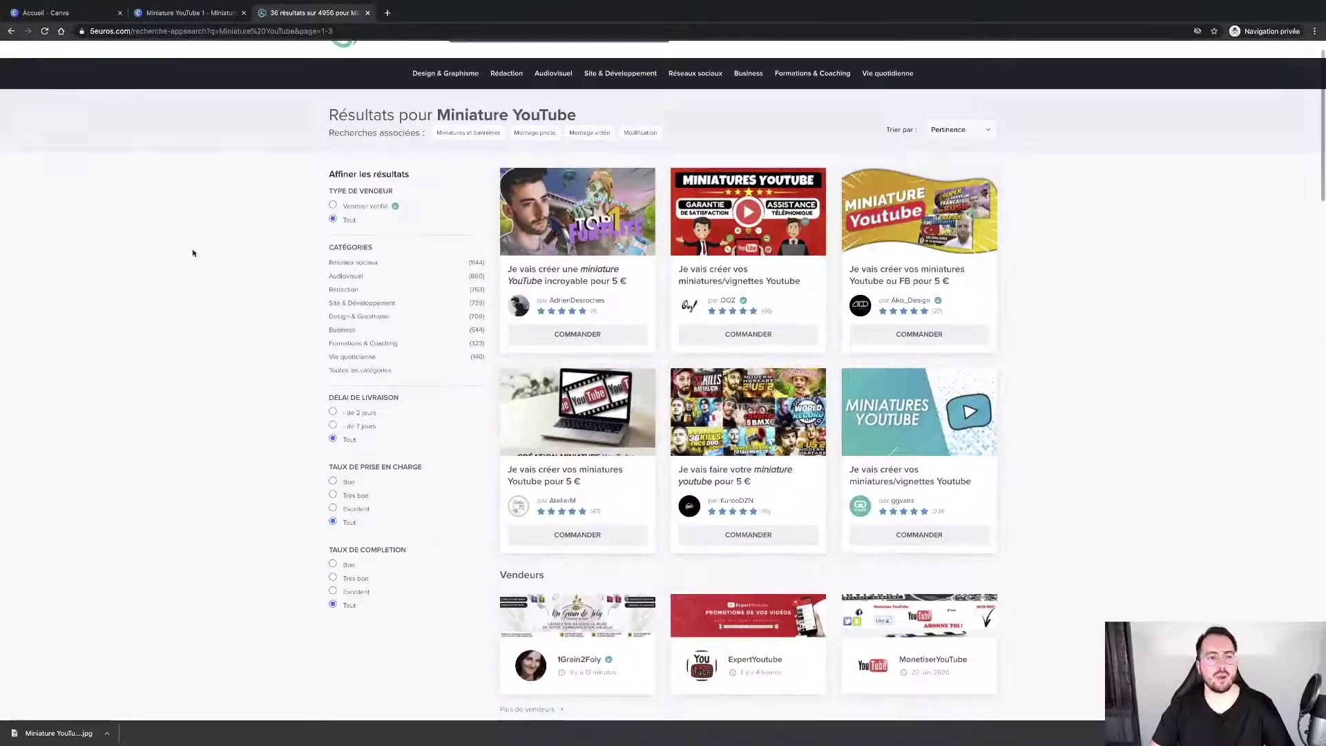